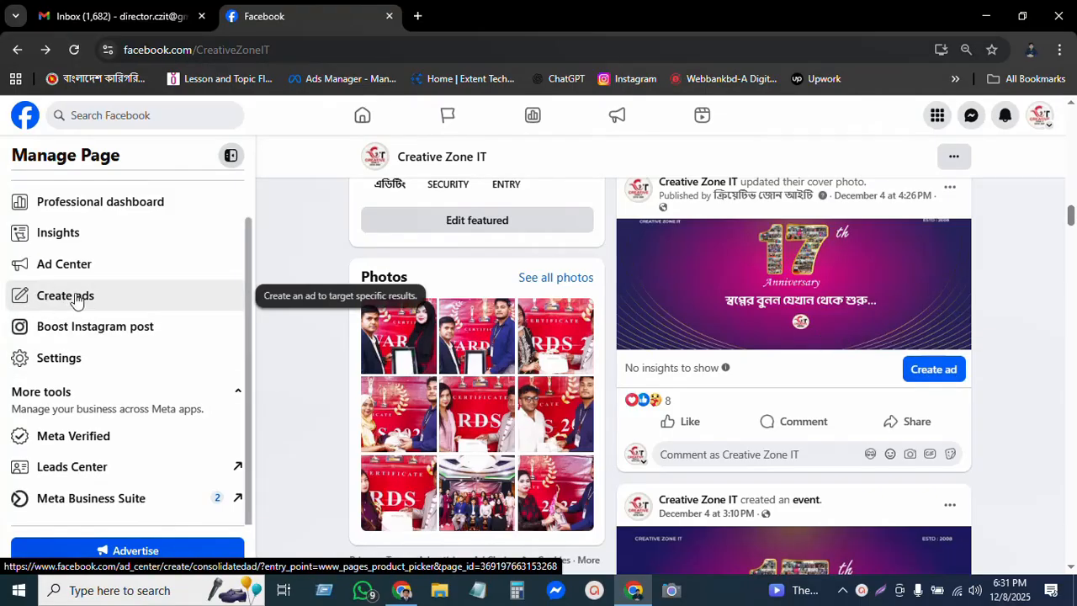
Start a new ad with the Promote your Page goal for Creative Zone IT and choose the Office ad account
left_click(939, 380)
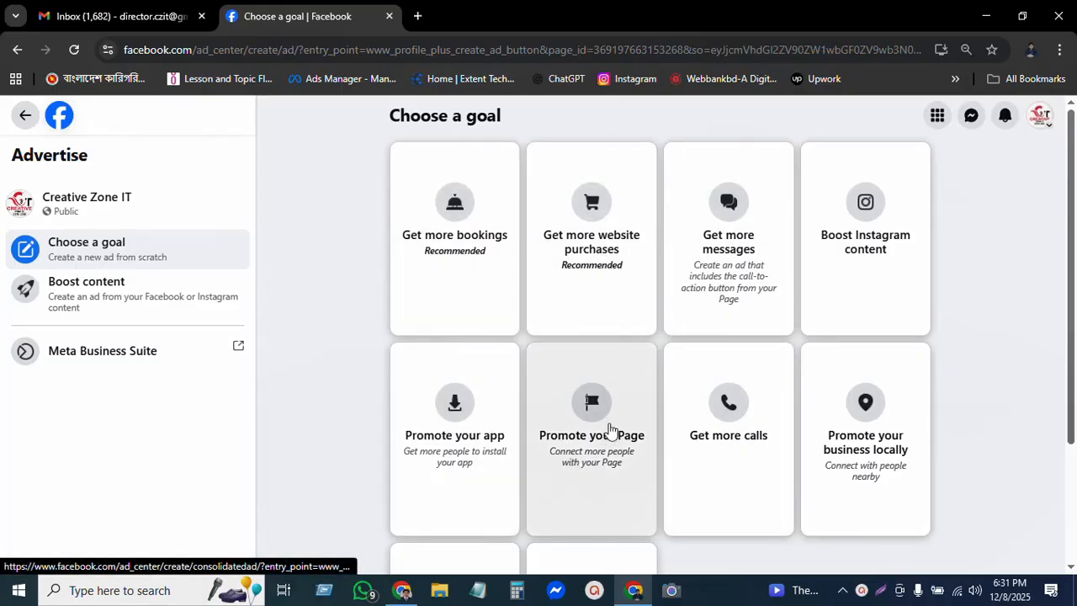
left_click(595, 406)
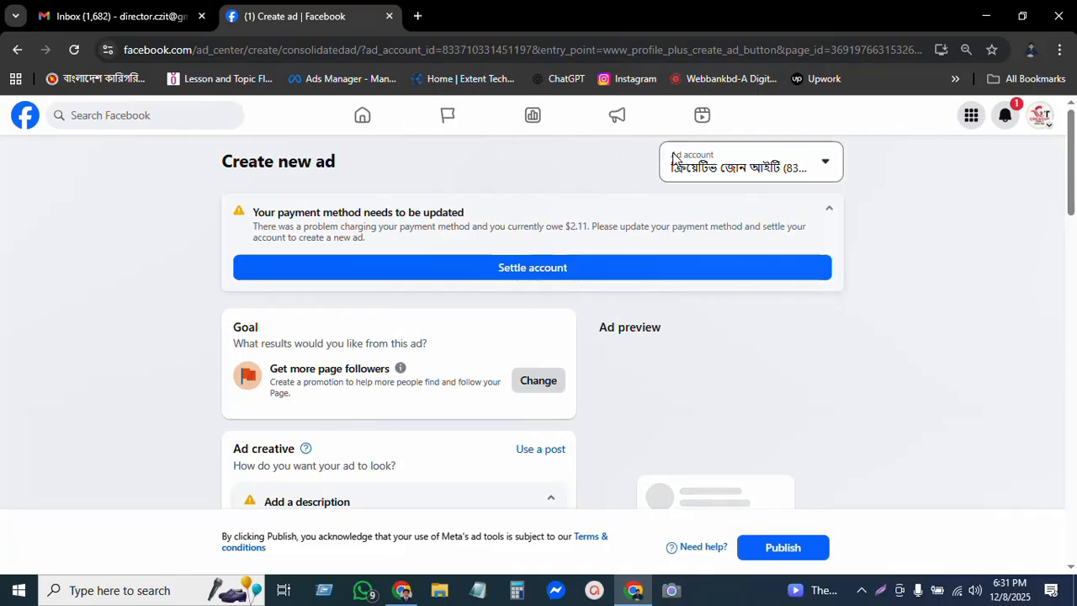
left_click(798, 175)
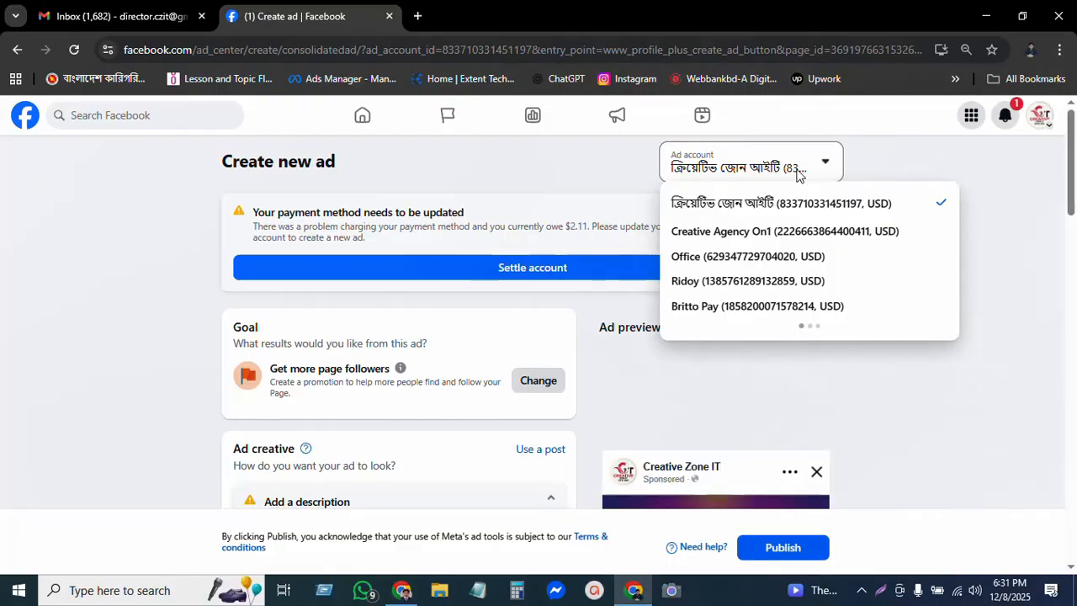
left_click(740, 258)
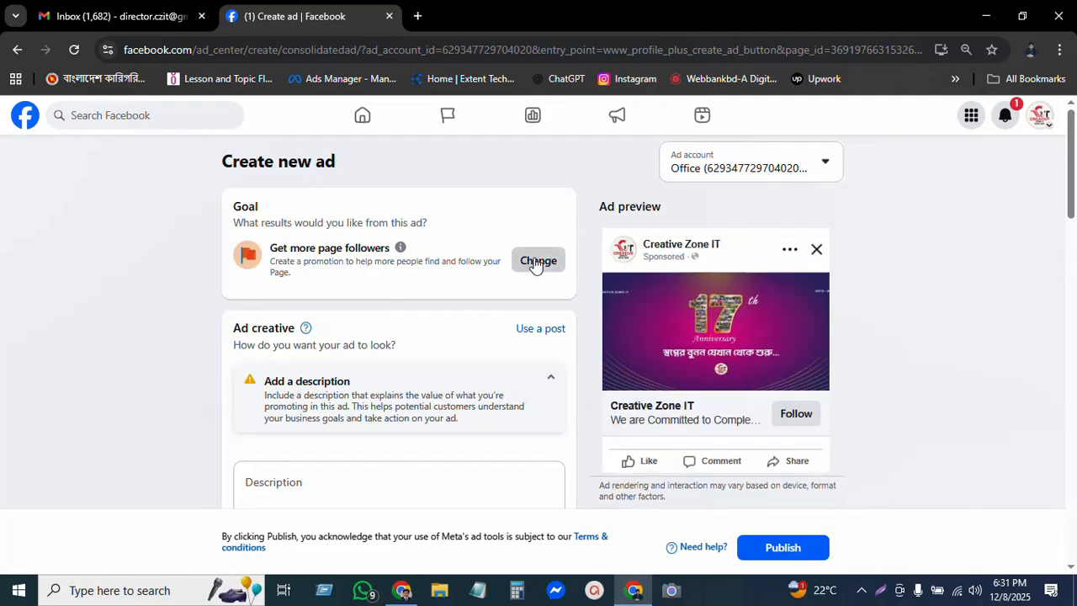
left_click_drag(271, 249, 387, 248)
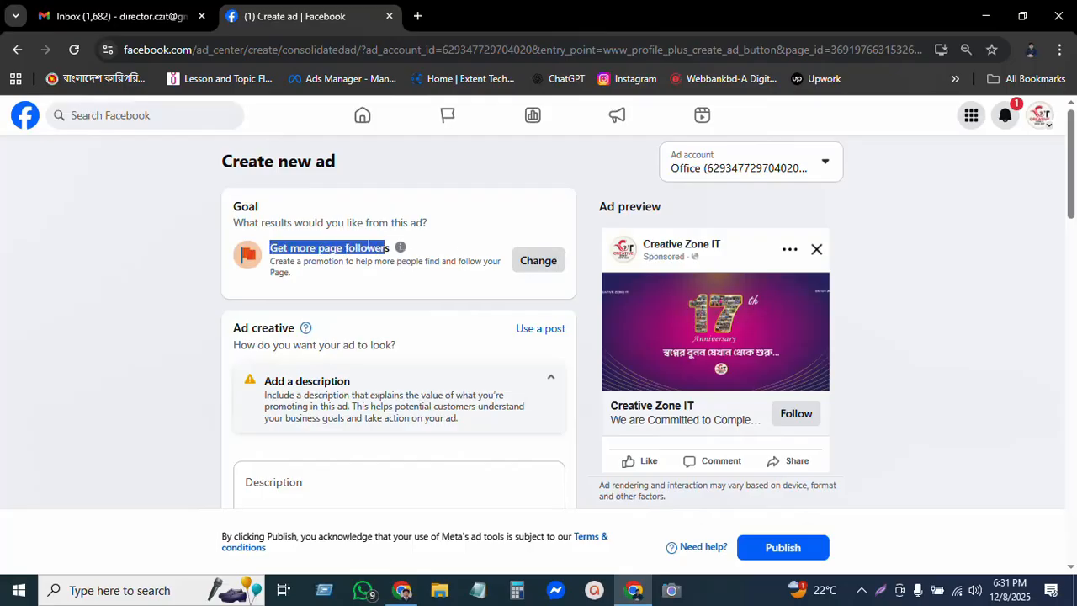
left_click(346, 248)
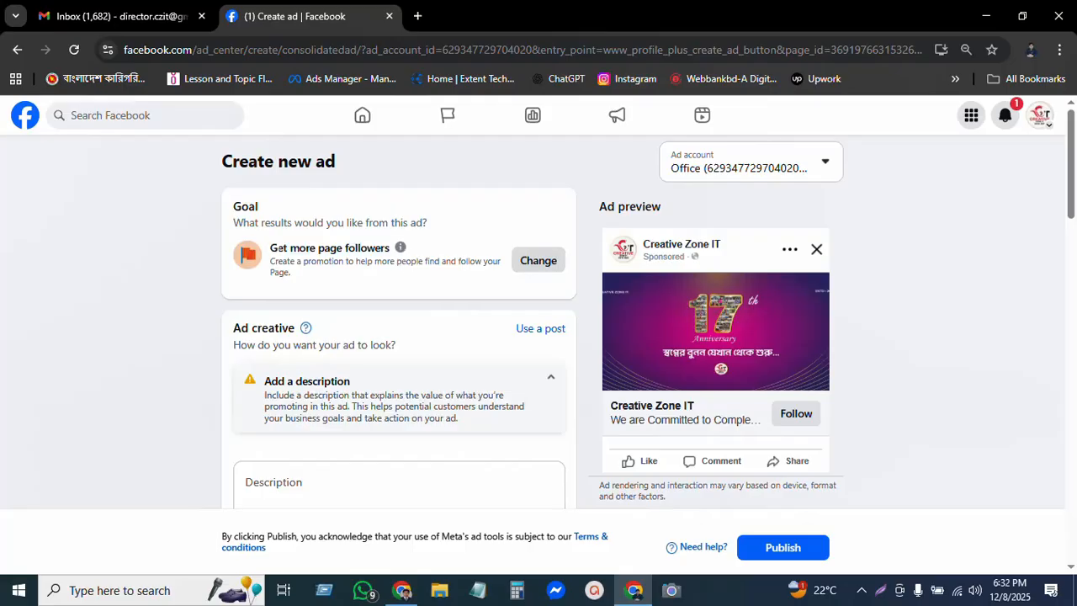
left_click_drag(270, 248, 401, 250)
left_click(145, 273)
Choose Follow as the button label in the ad creative
scroll(253, 314, "down", 2)
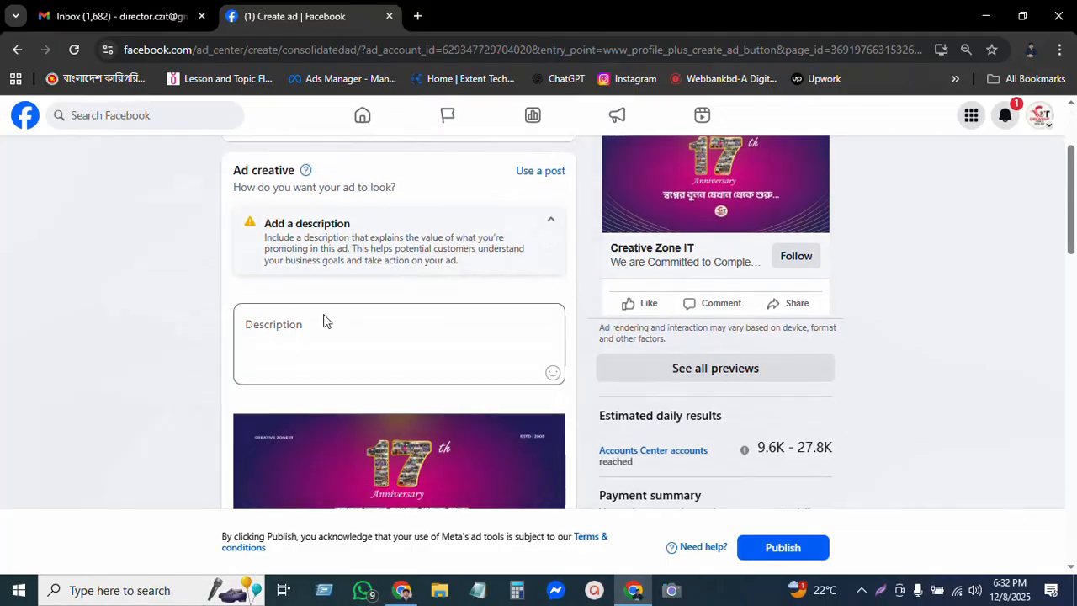
left_click(335, 362)
scroll(293, 351, "down", 2)
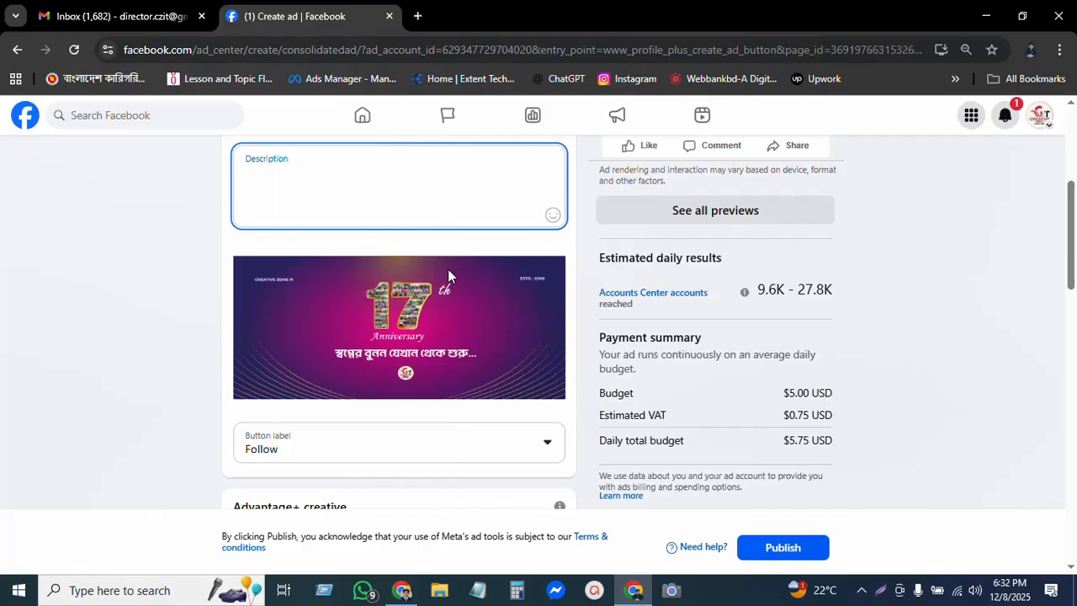
scroll(489, 367, "down", 2)
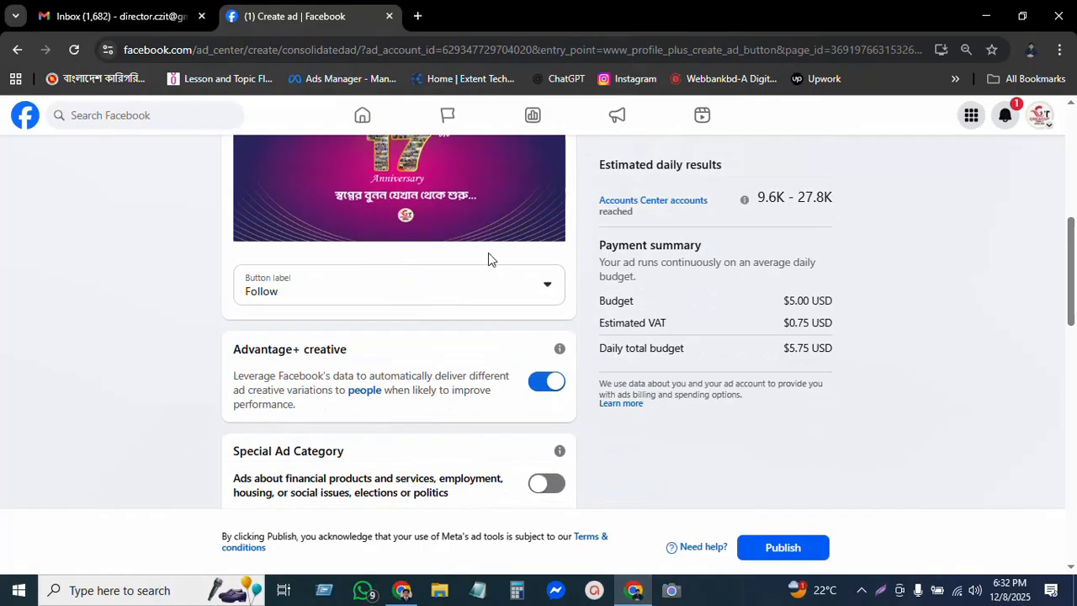
left_click(425, 278)
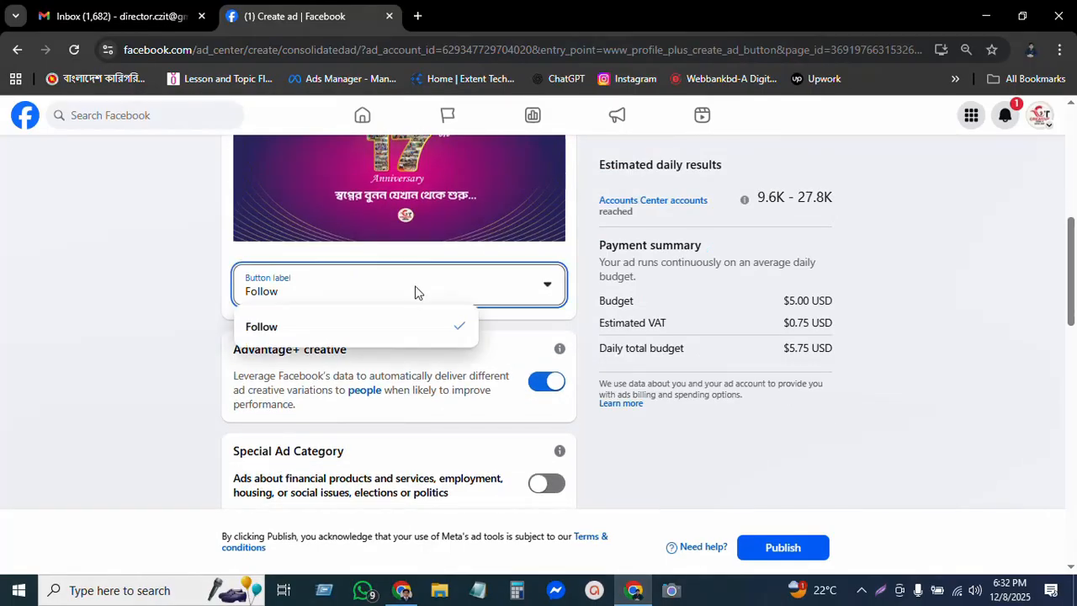
left_click(308, 333)
scroll(235, 303, "up", 3)
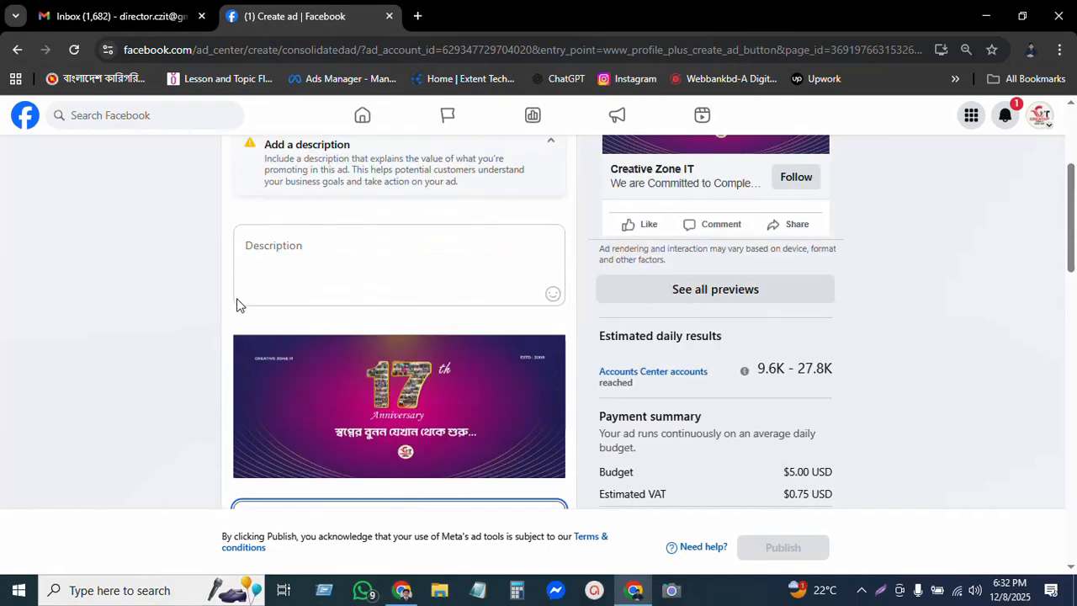
Enter "পেইজে ফলো দিয়ে কমেন্ট করুন" as the ad description
left_click(343, 302)
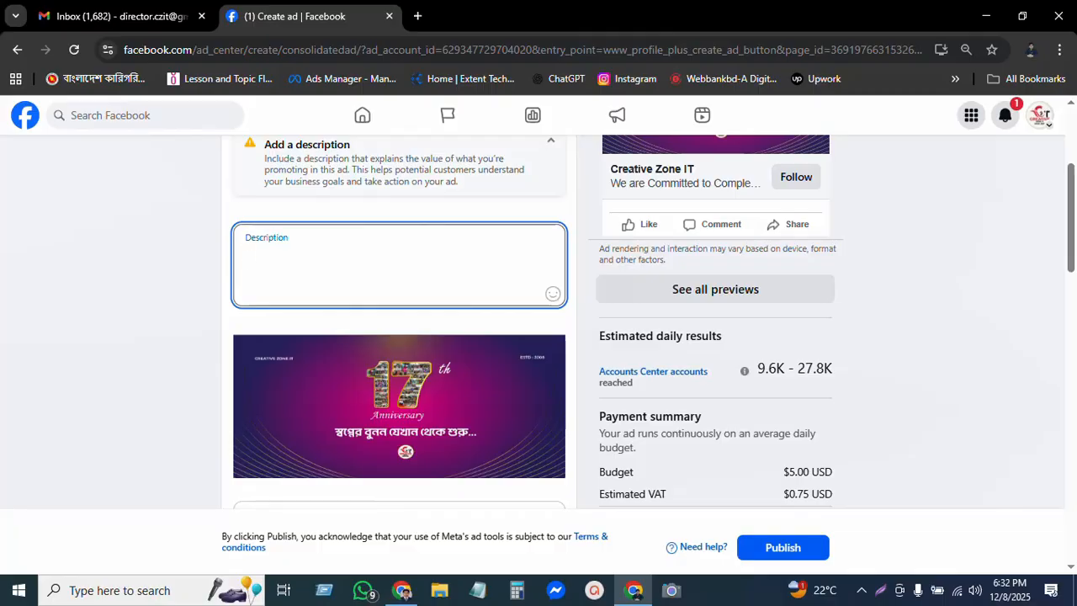
type("শে")
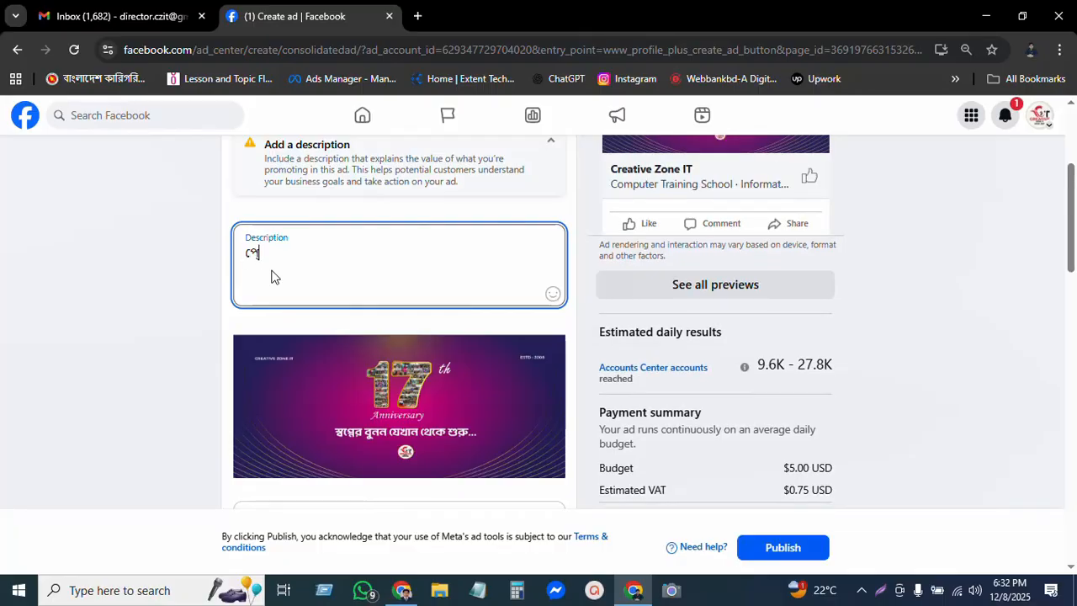
type("ইজ")
scroll(271, 276, "down", 1)
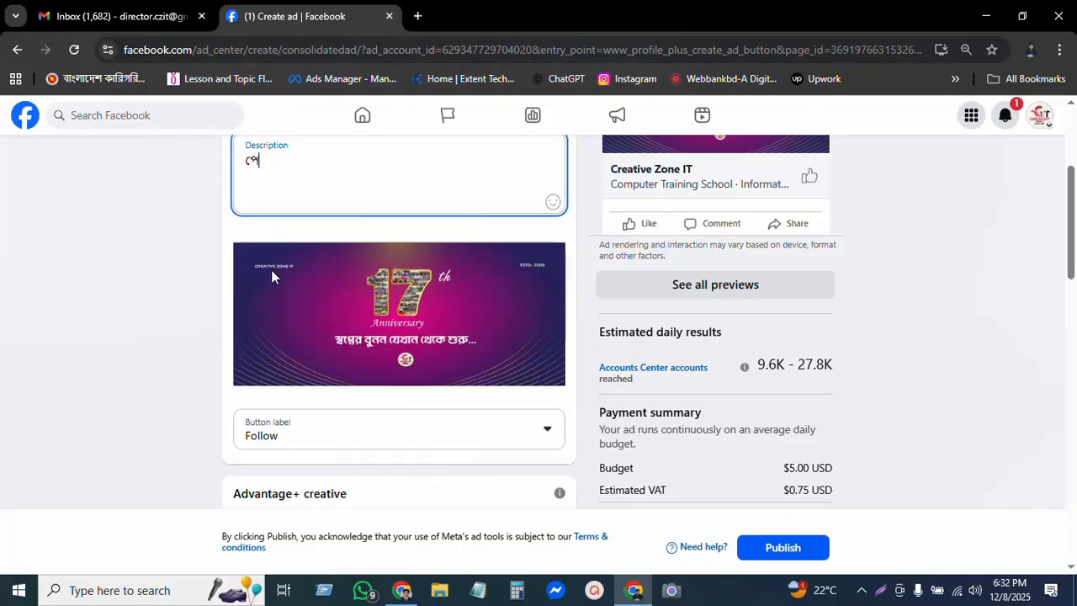
type("ই")
key("BackSpace")
type("জে")
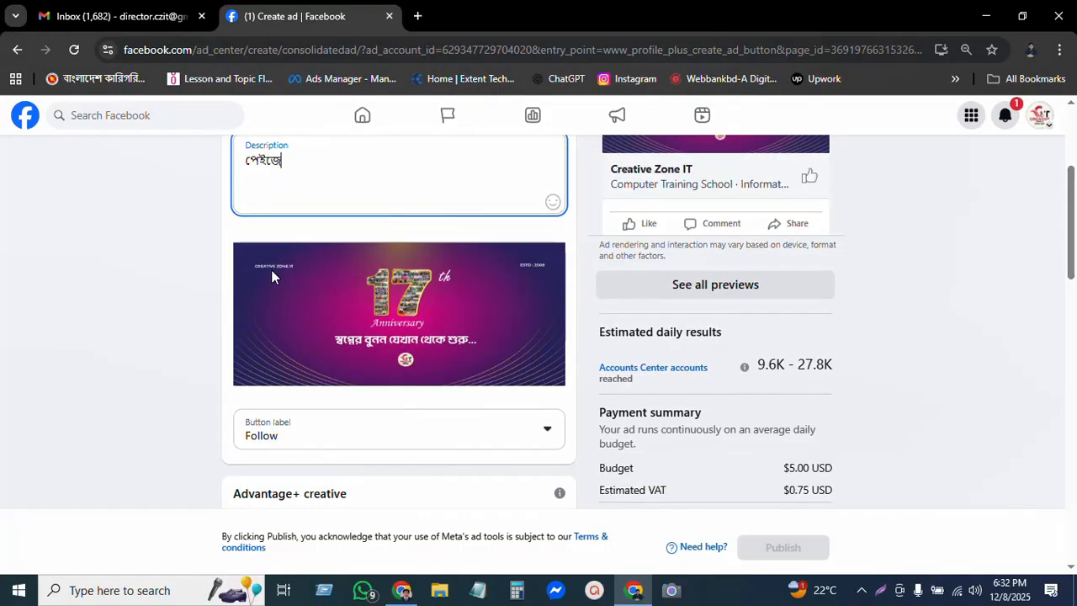
type(" ফলো দিয়ে")
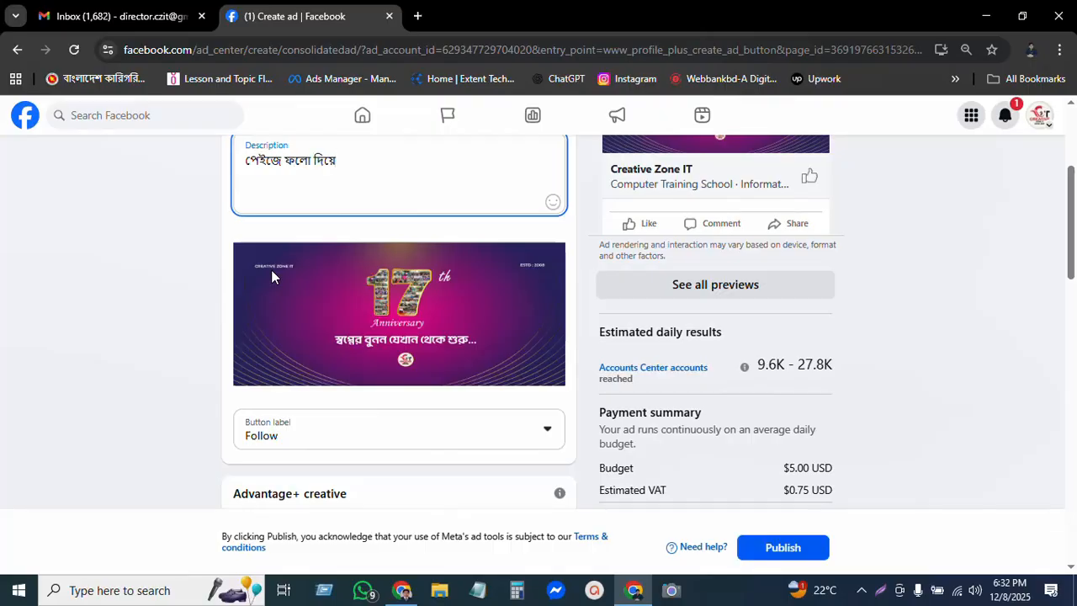
type(" কমেন্ট করুন")
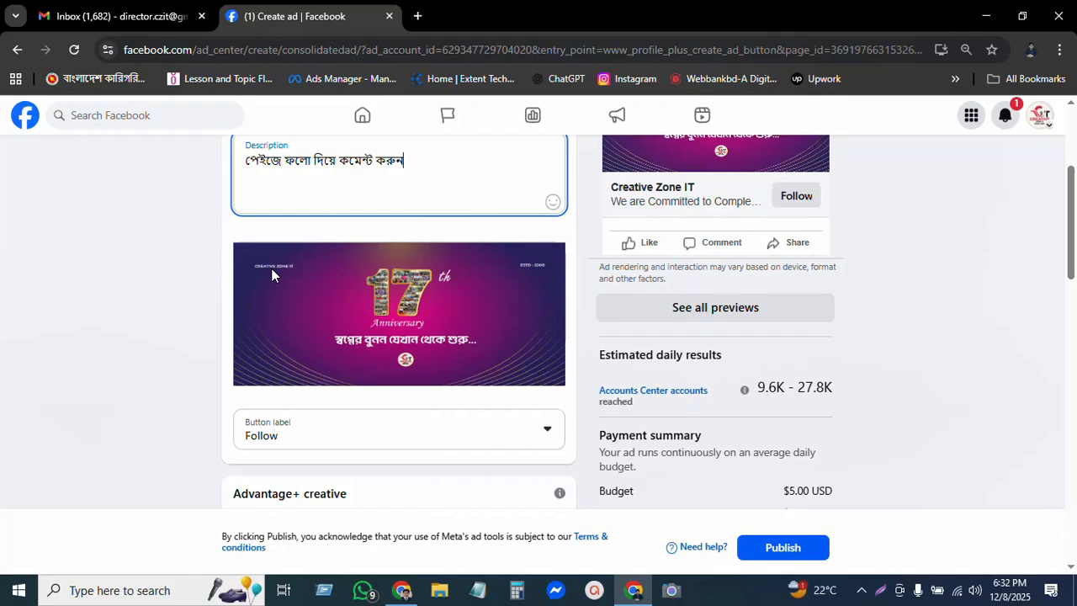
left_click(307, 293)
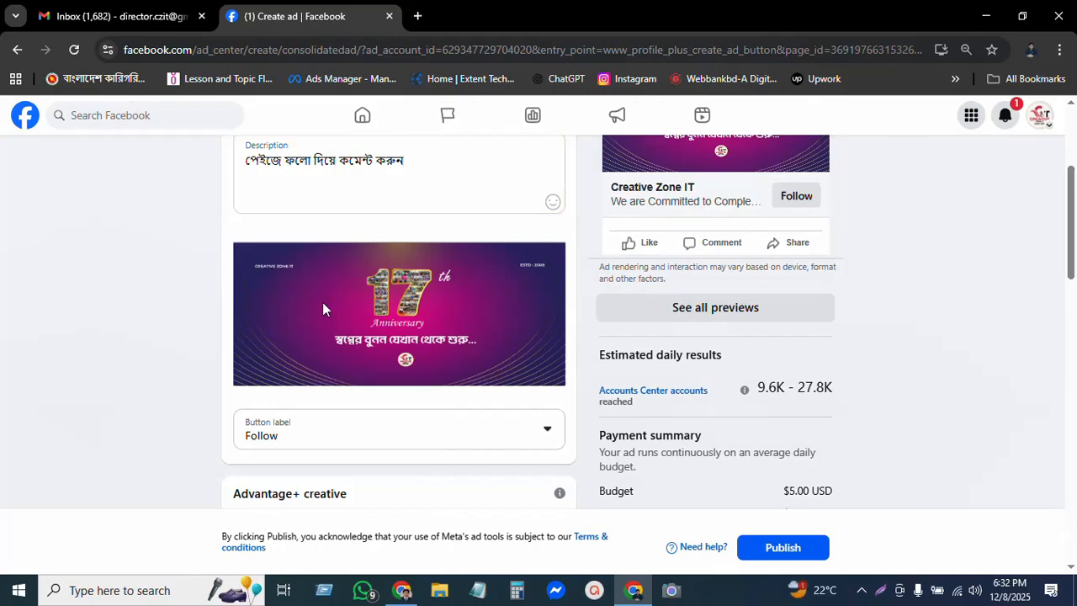
Review the Advantage+ creative and Special Ad Category settings and the list of available audiences
scroll(463, 324, "down", 4)
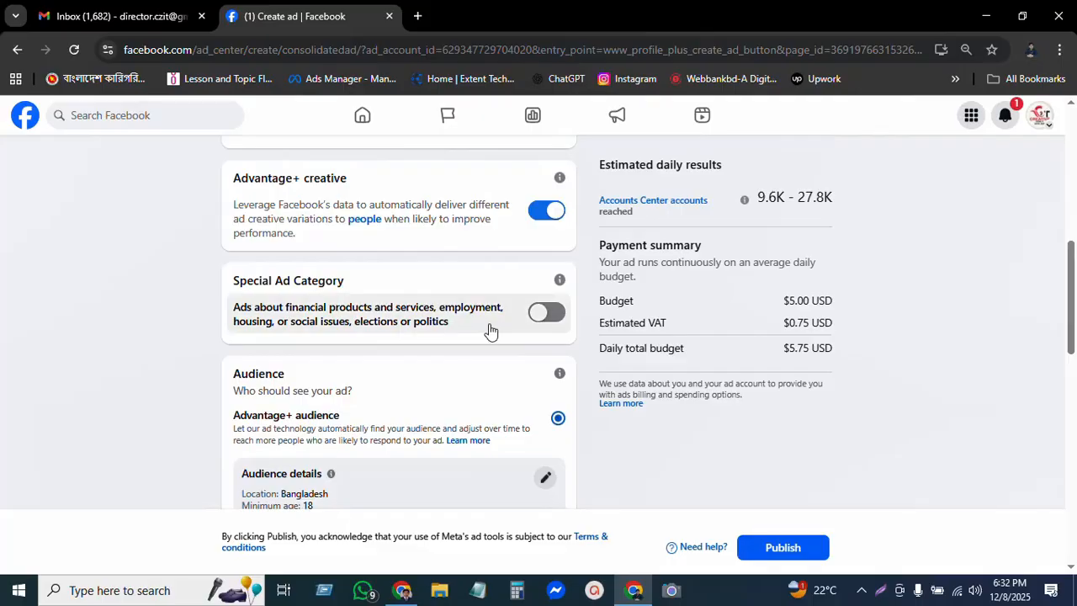
scroll(286, 294, "up", 3)
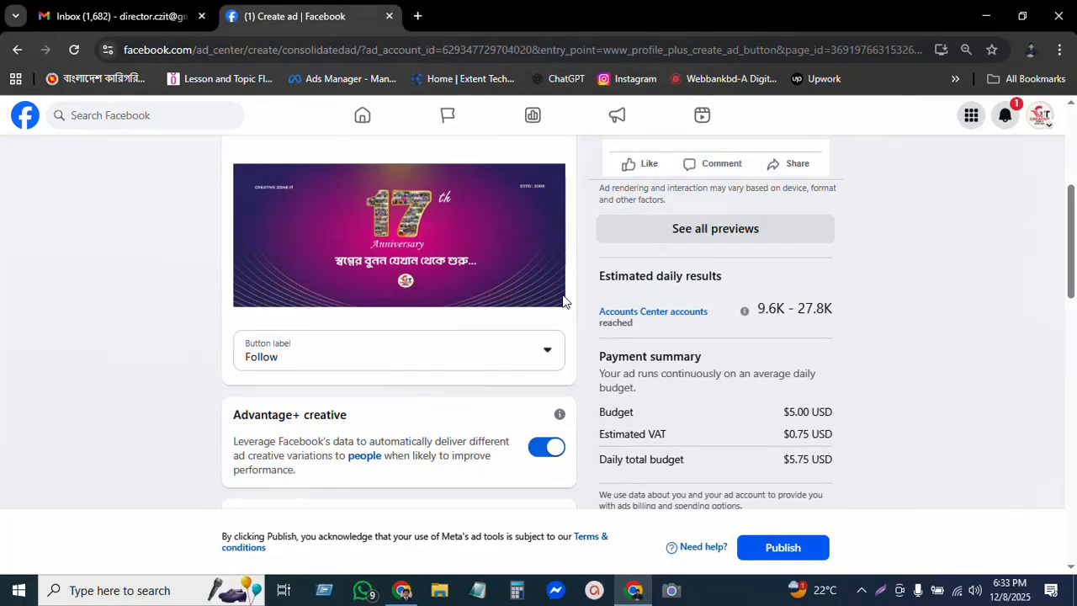
scroll(385, 310, "down", 2)
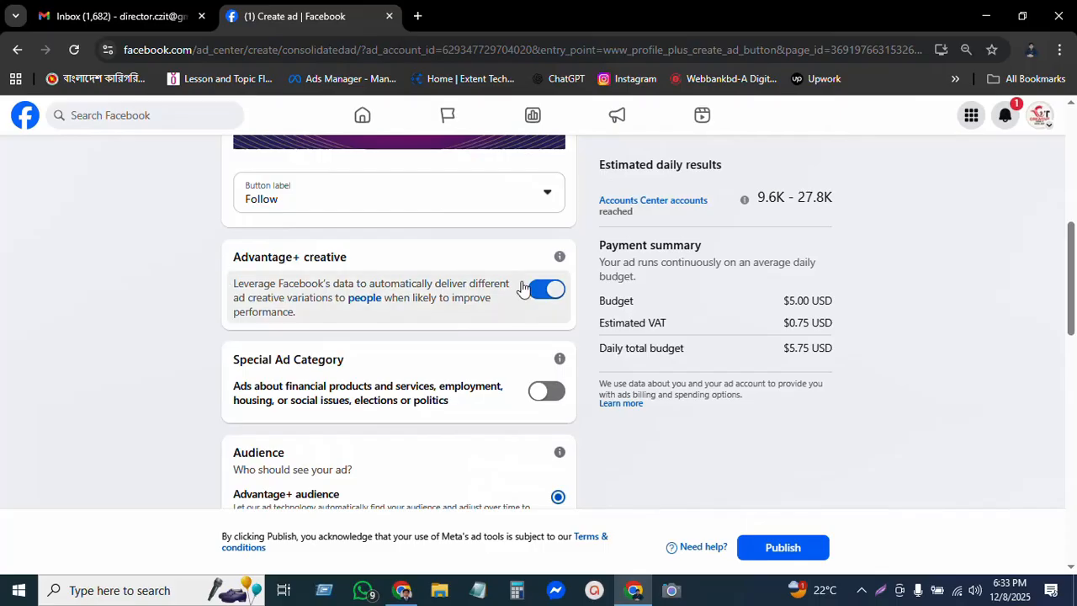
scroll(522, 287, "down", 2)
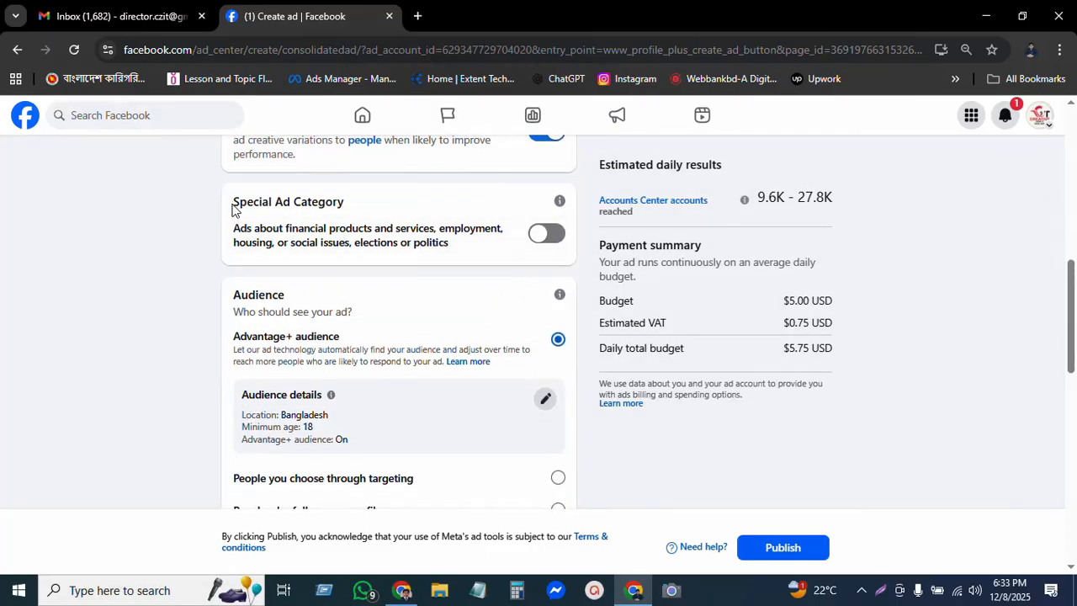
left_click_drag(250, 203, 348, 217)
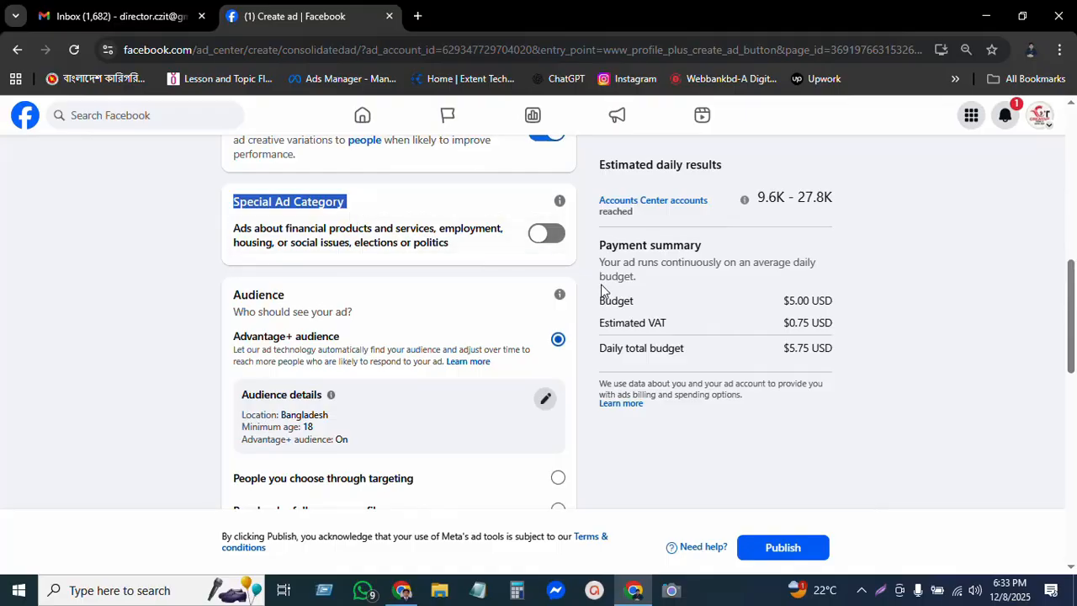
left_click(163, 286)
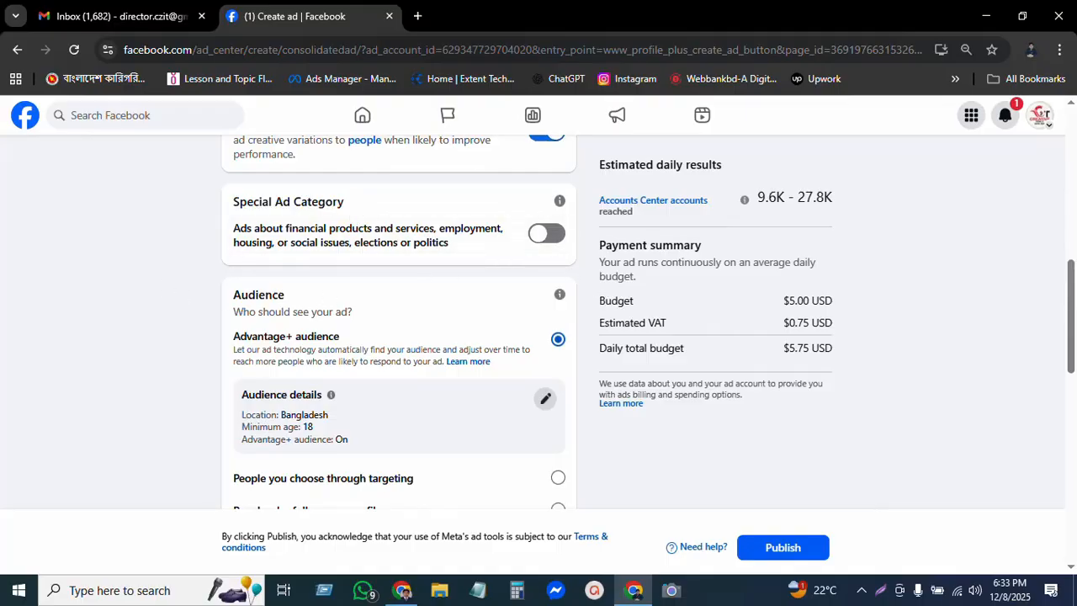
scroll(313, 308, "down", 1)
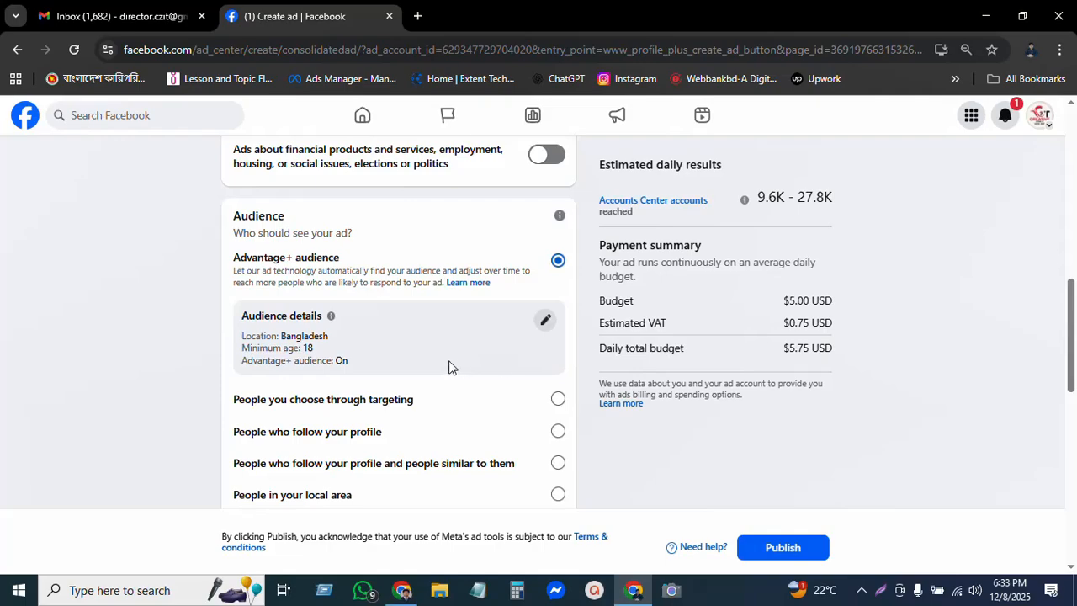
scroll(529, 315, "down", 1)
left_click(335, 458)
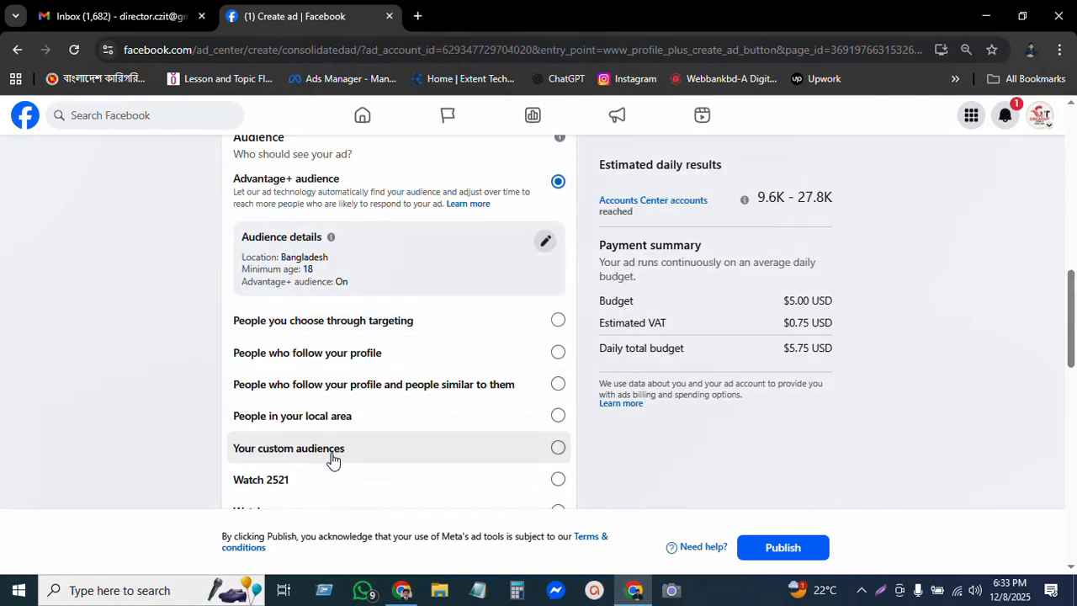
scroll(356, 278, "down", 5)
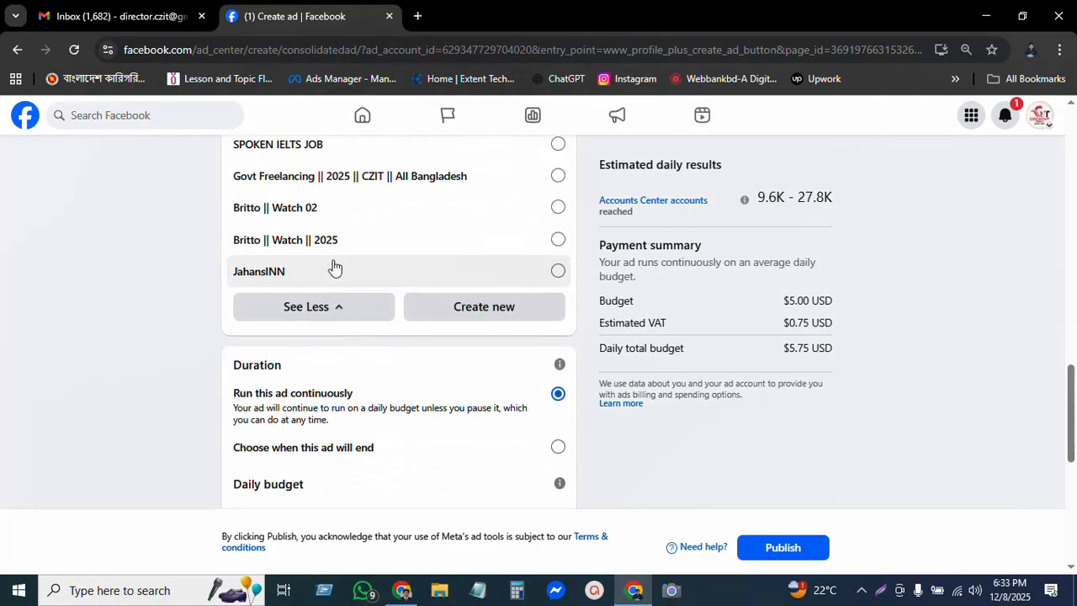
scroll(334, 268, "up", 3)
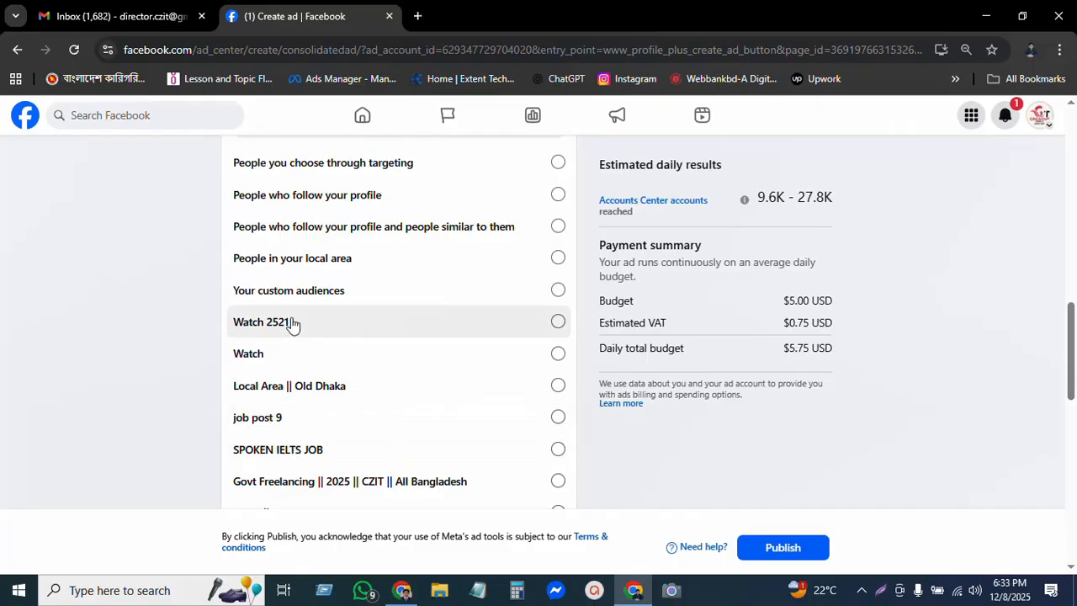
scroll(292, 325, "down", 2)
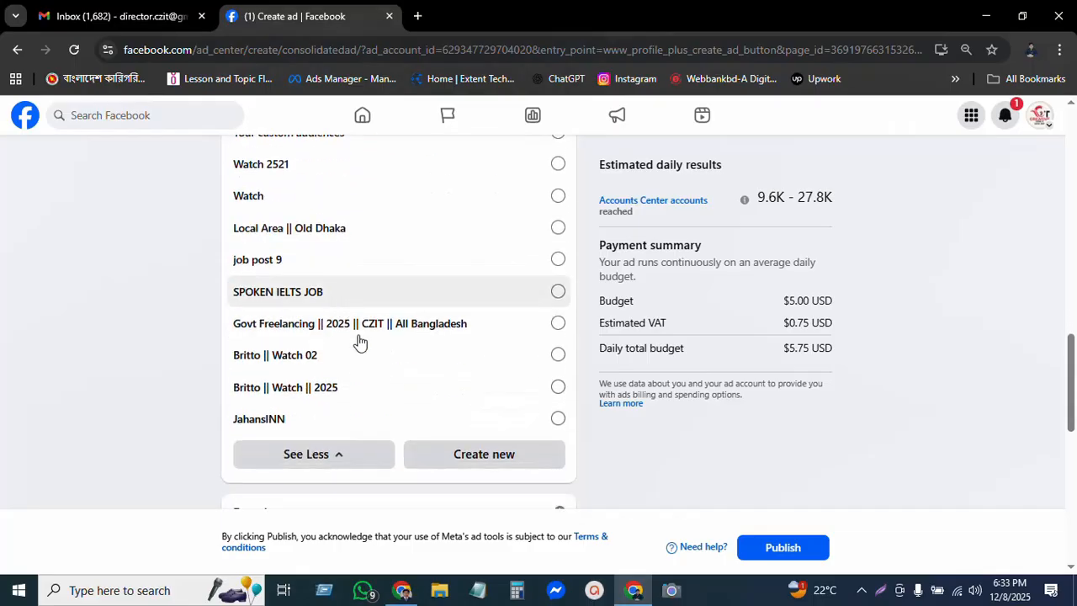
scroll(358, 341, "up", 3)
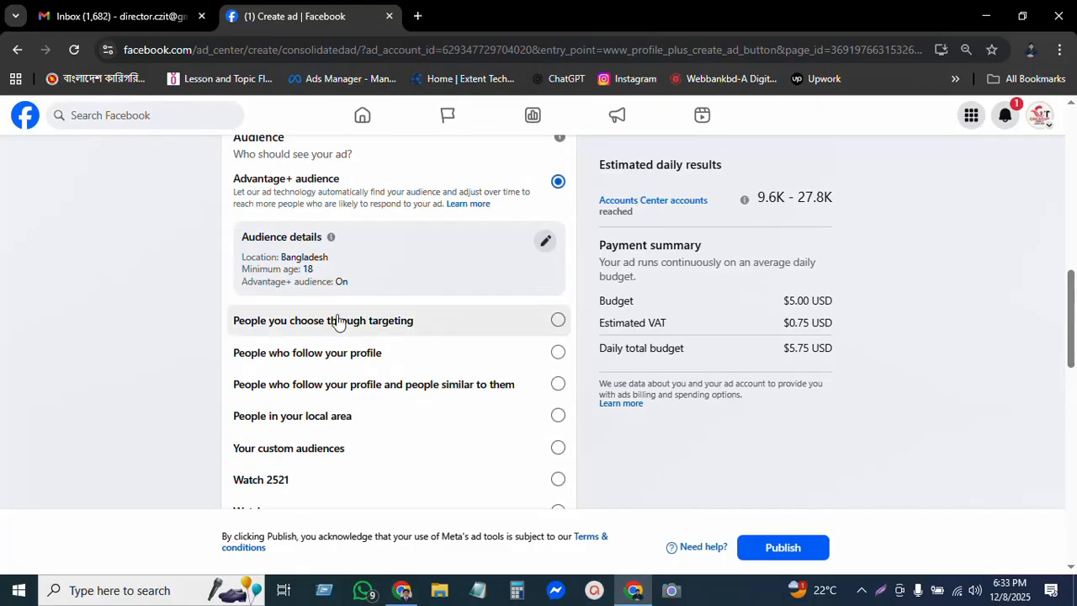
Edit the Advantage+ audience details and set the maximum age to 44
left_click(546, 244)
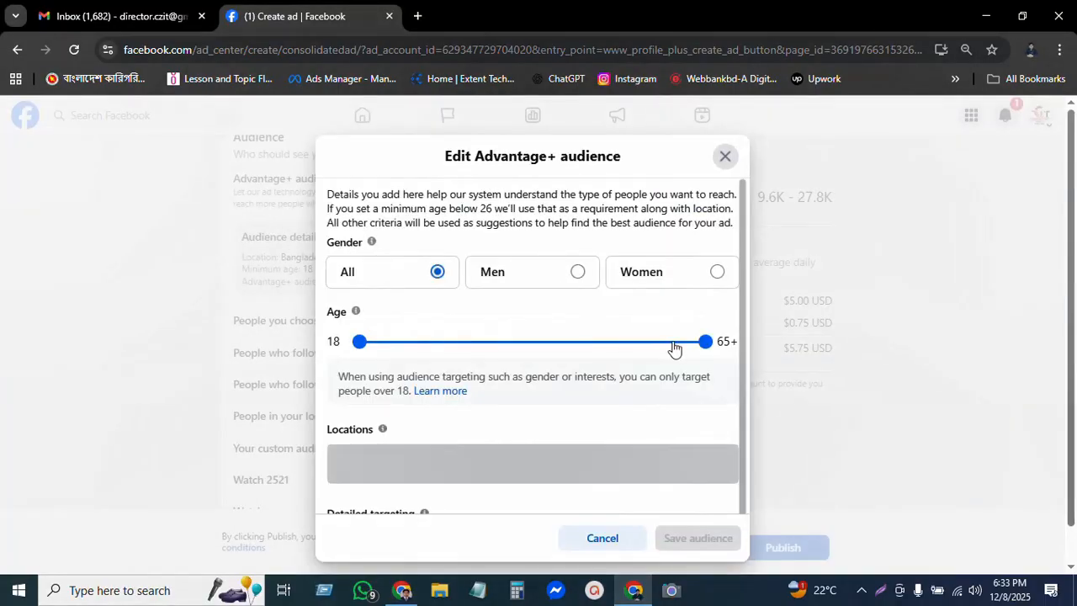
left_click_drag(700, 343, 550, 341)
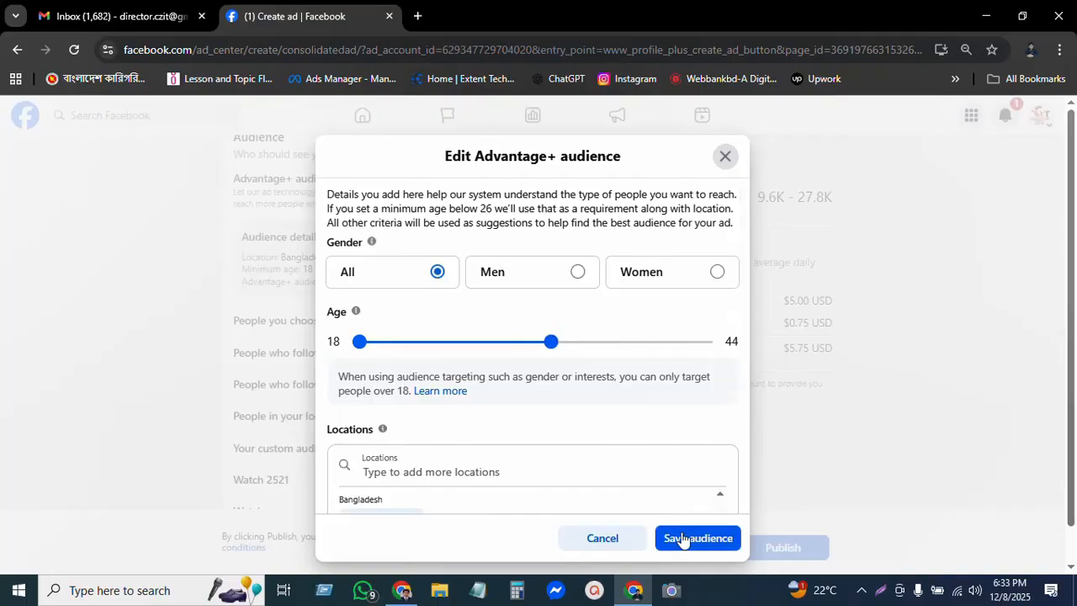
Examine the location map and the gender, age and detailed targeting options of the Advantage+ audience
scroll(652, 435, "down", 3)
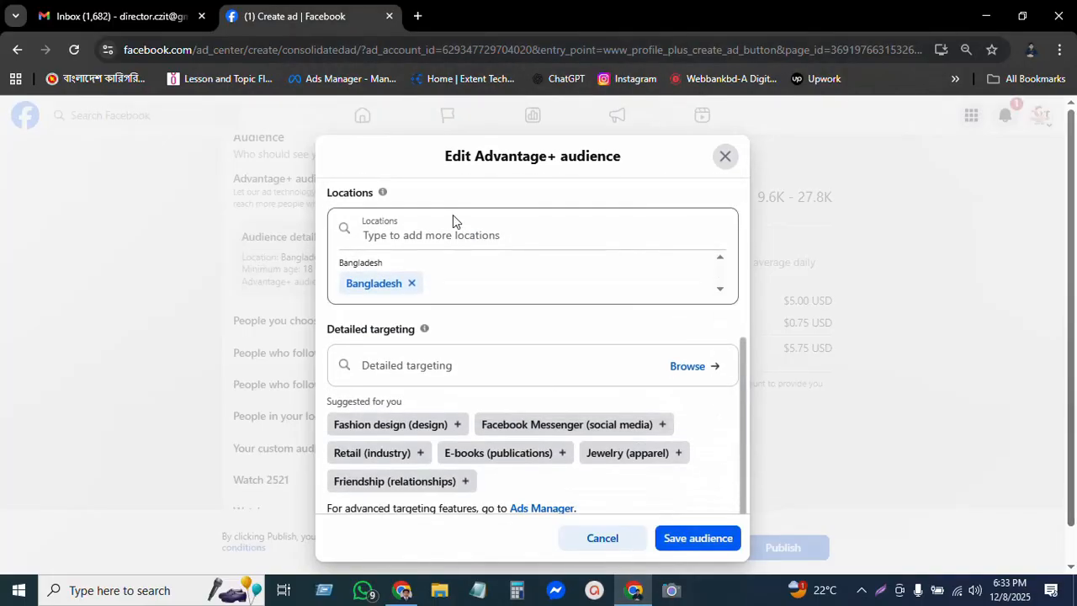
left_click(450, 251)
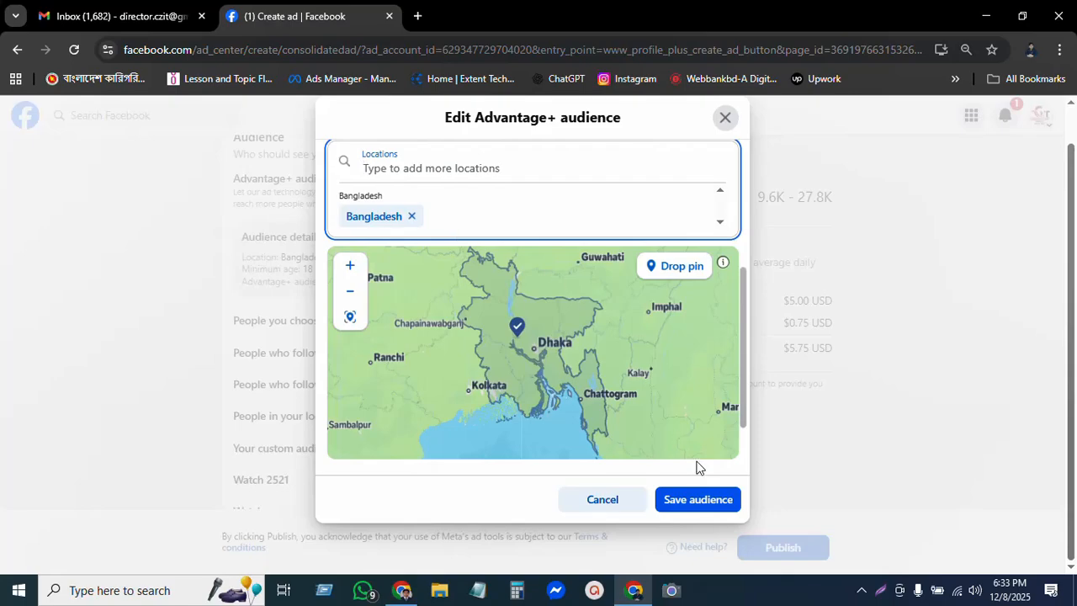
scroll(556, 335, "up", 2)
scroll(540, 192, "up", 3)
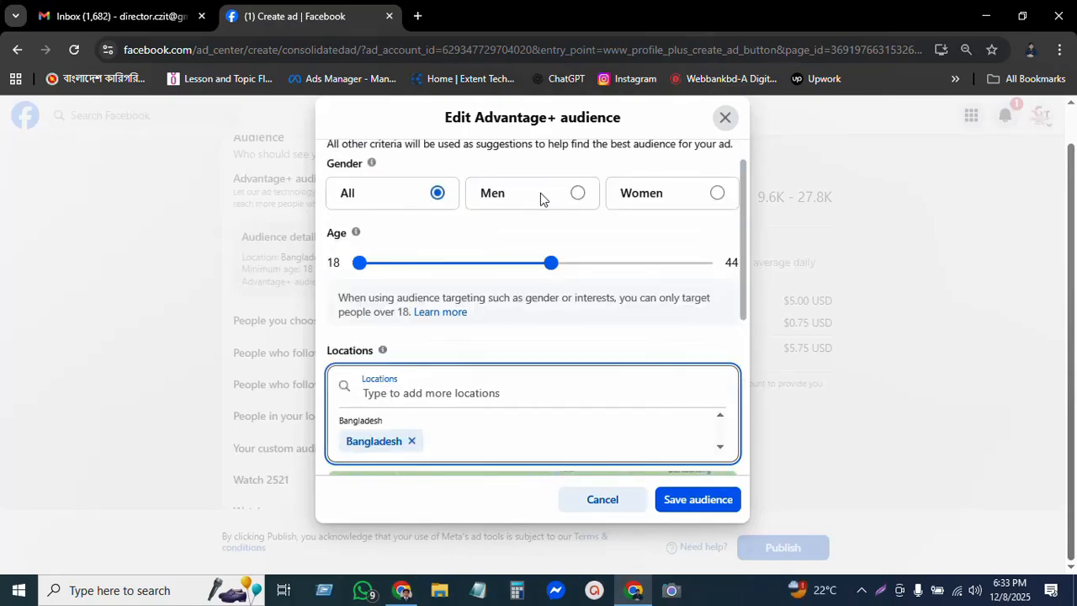
scroll(637, 306, "down", 5)
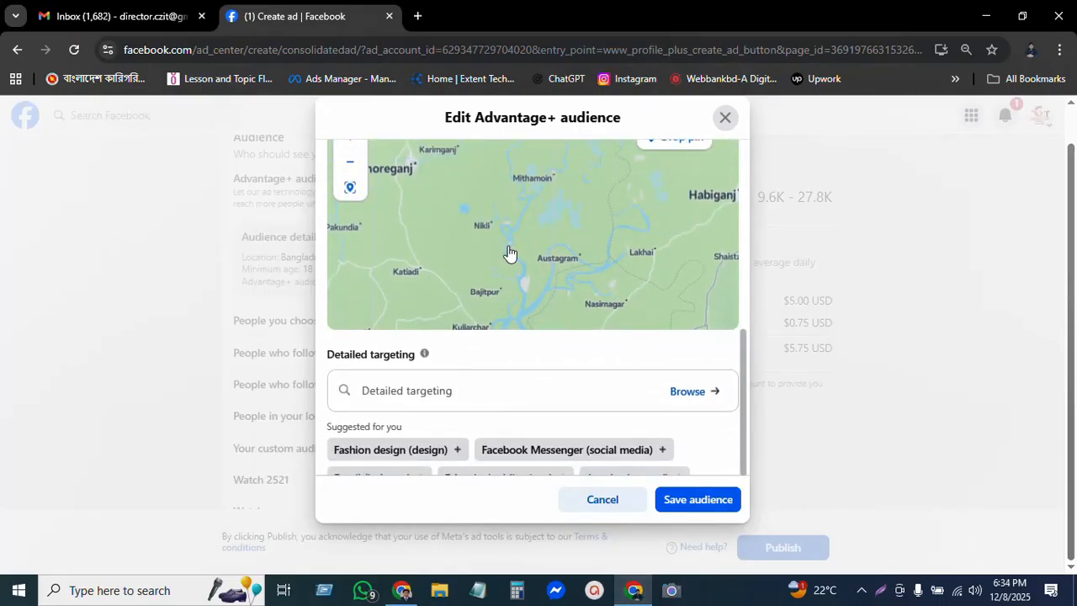
left_click(353, 167)
scroll(452, 255, "up", 3)
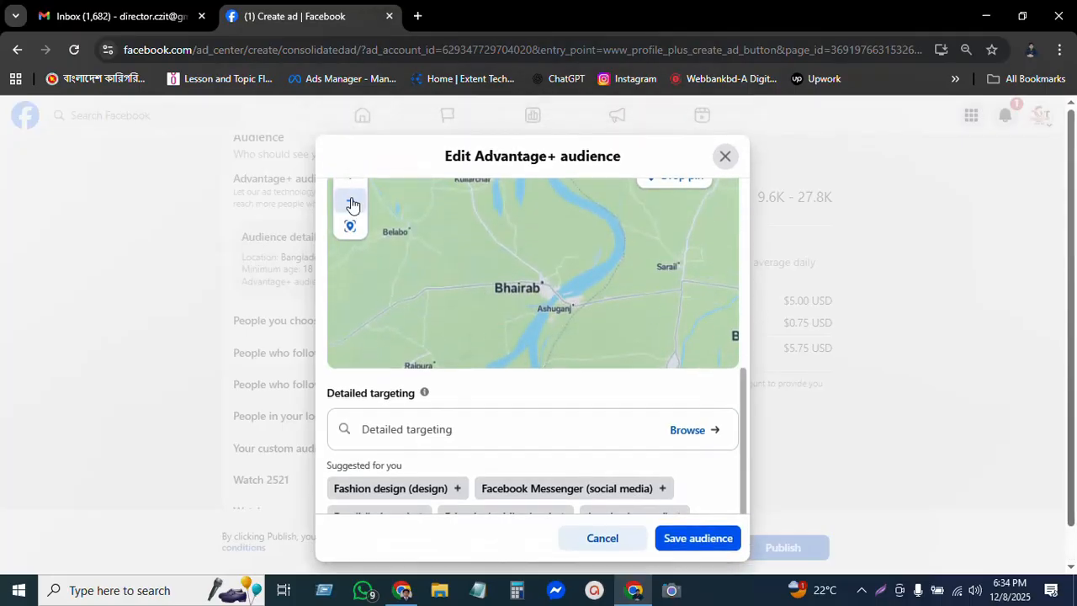
left_click(350, 199)
left_click(350, 201)
left_click(351, 200)
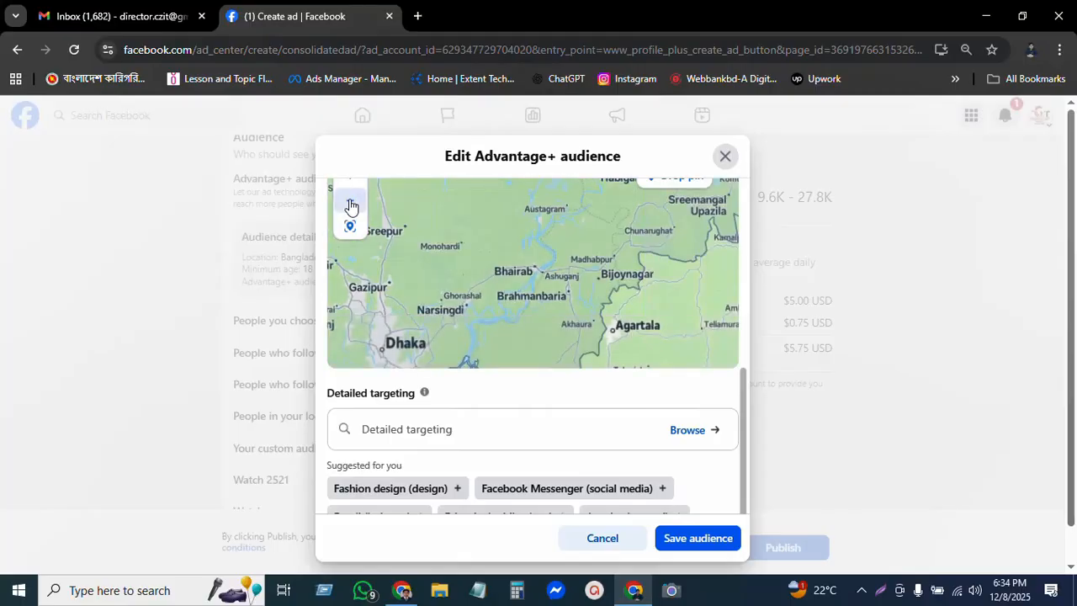
scroll(746, 243, "up", 3)
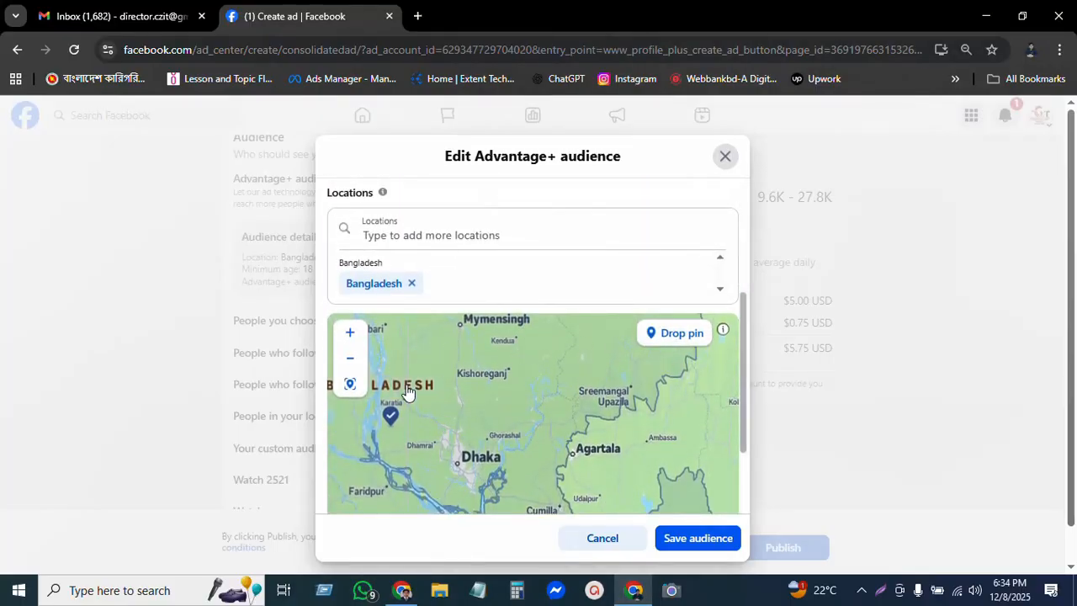
Set Dhaka with a 25 mi radius as the audience location in place of the whole of Bangladesh
left_click(415, 238)
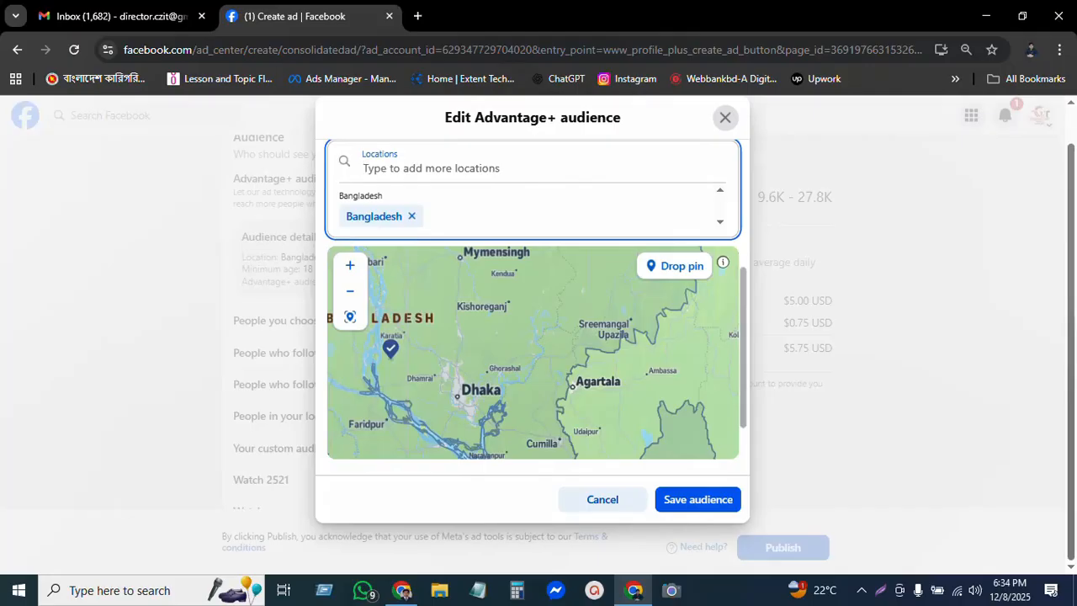
type("বিত্ত")
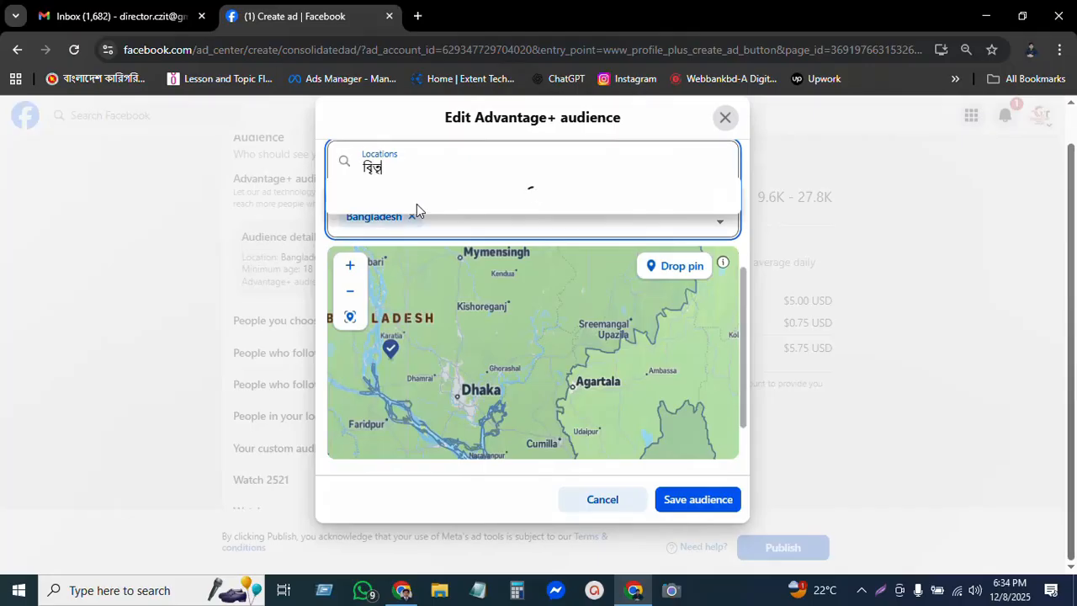
key("BackSpace")
key("BackSpace")
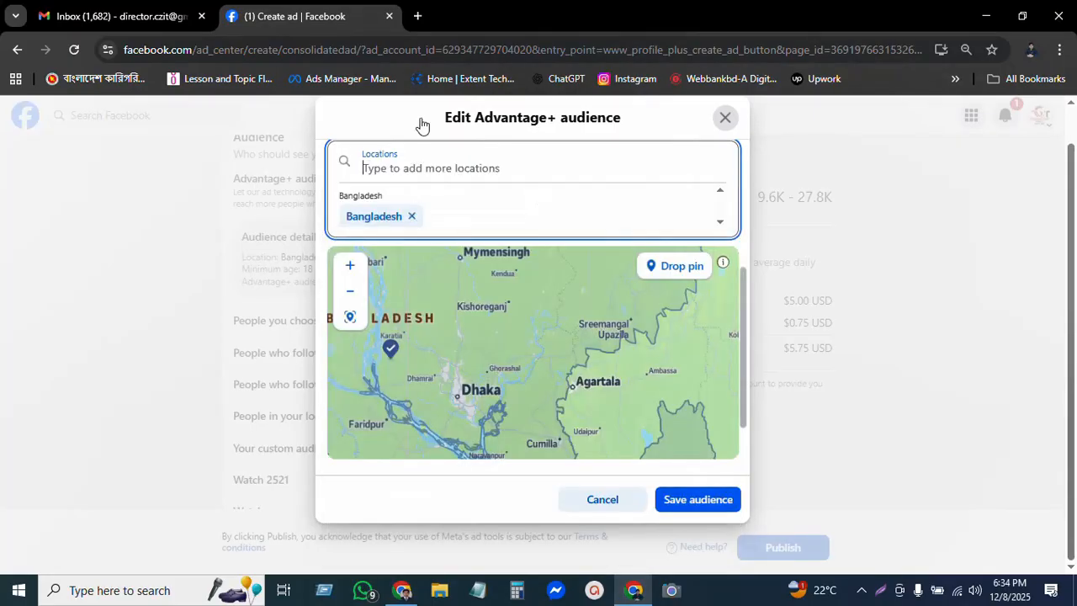
type("dhaka")
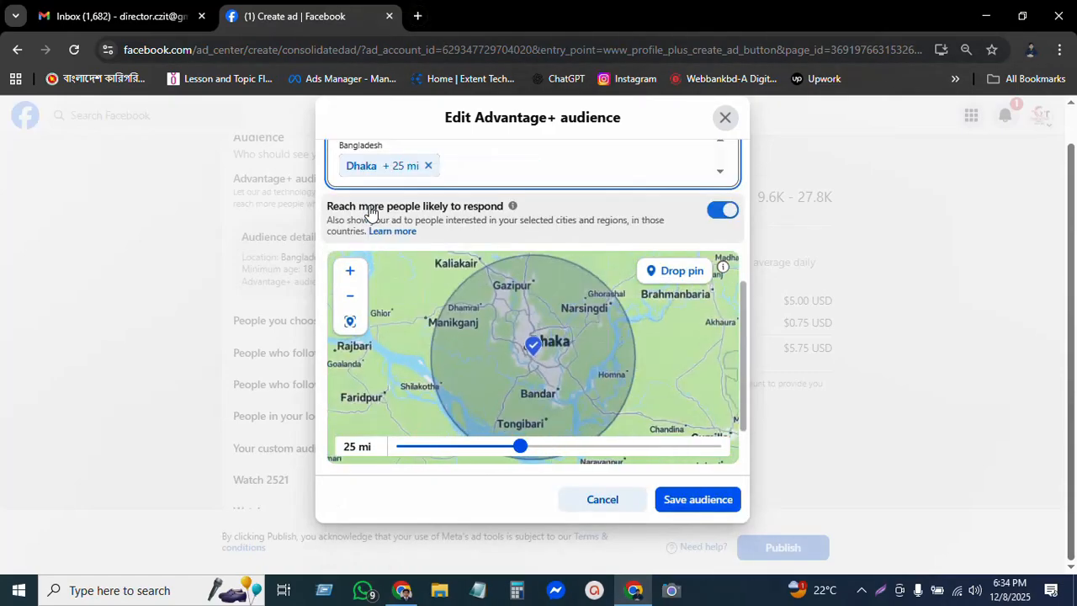
Drop two 10 mi location pins on the map, one at Faridpur and one between Tangail and Manikganj
left_click(674, 272)
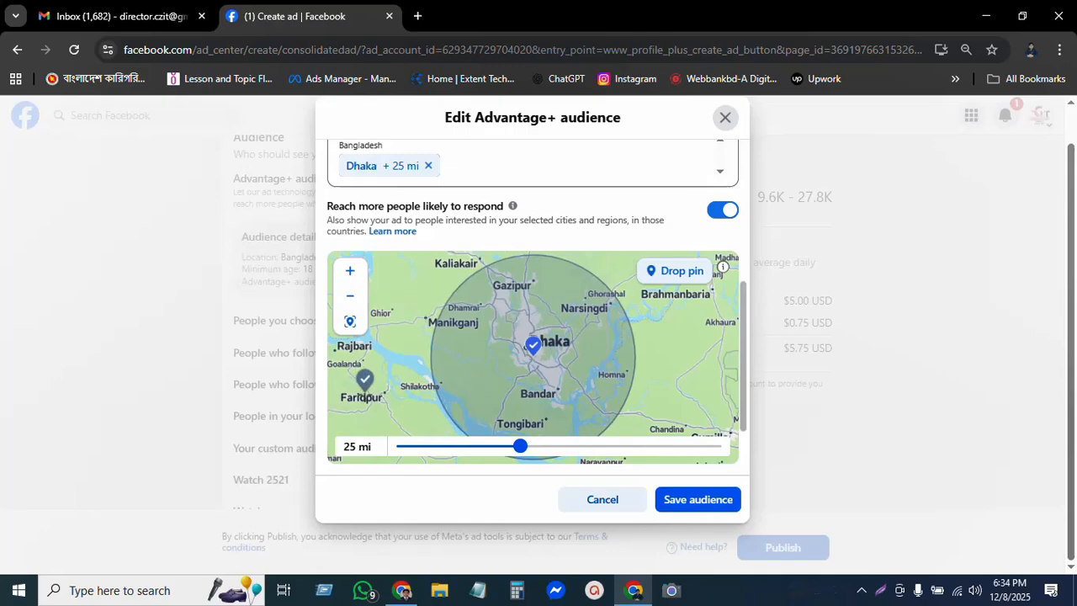
left_click(362, 395)
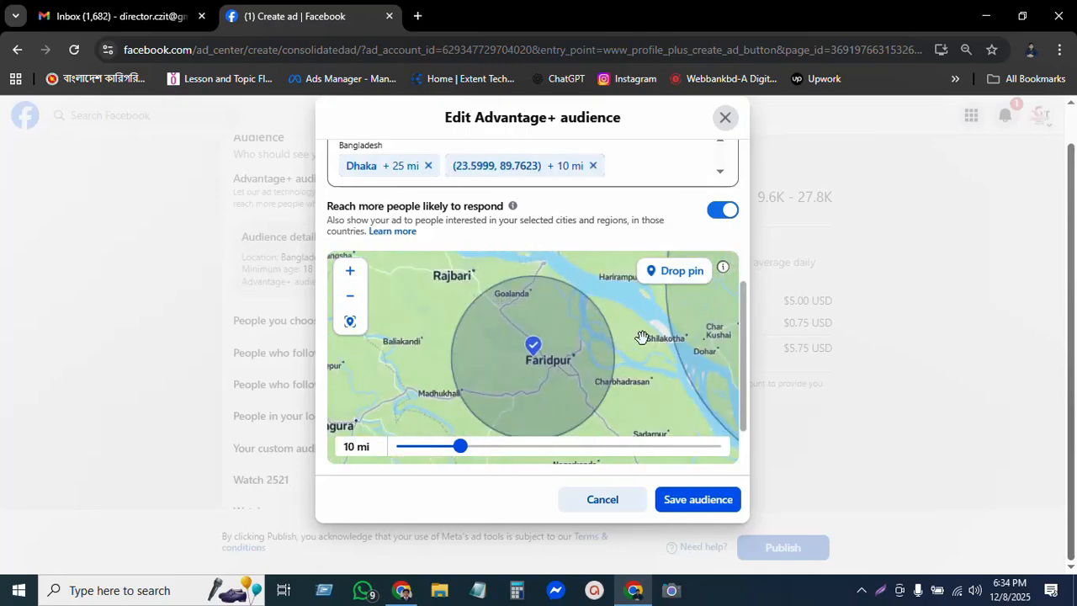
left_click_drag(642, 343, 528, 347)
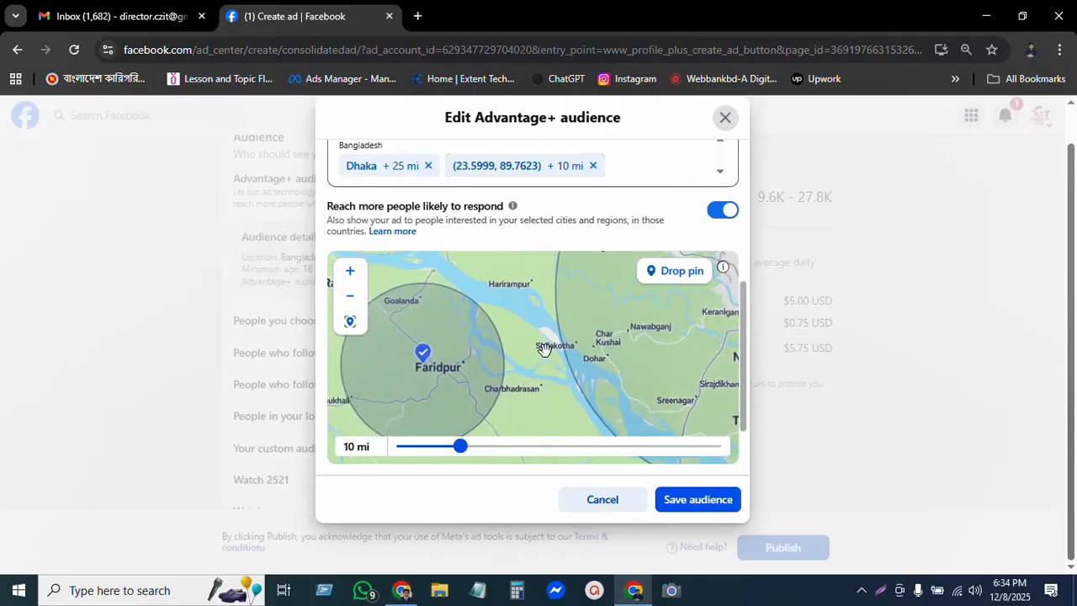
left_click(352, 296)
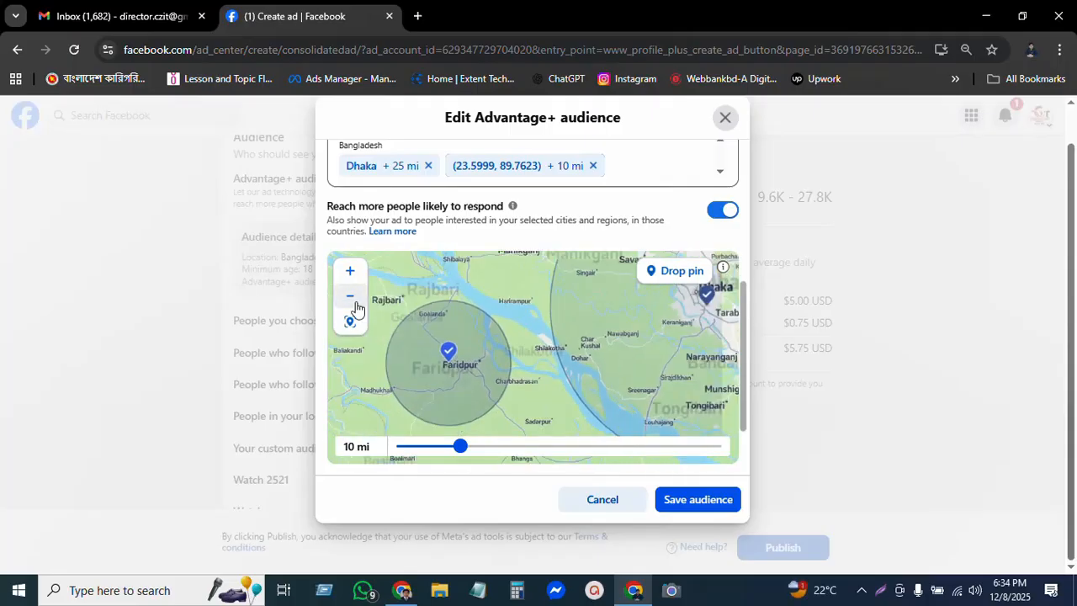
left_click(352, 297)
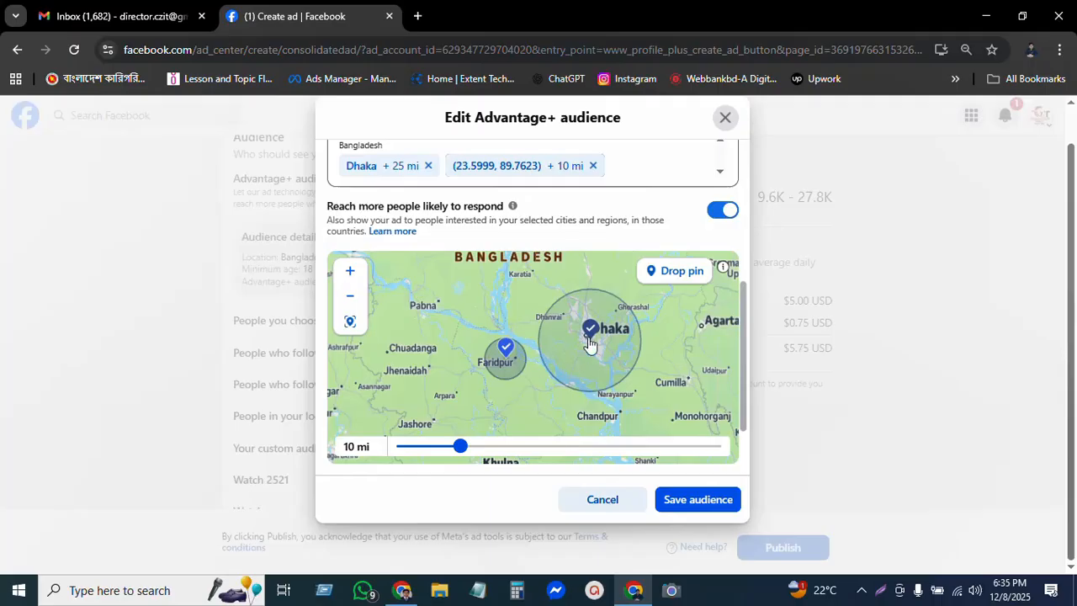
left_click(680, 271)
left_click(532, 296)
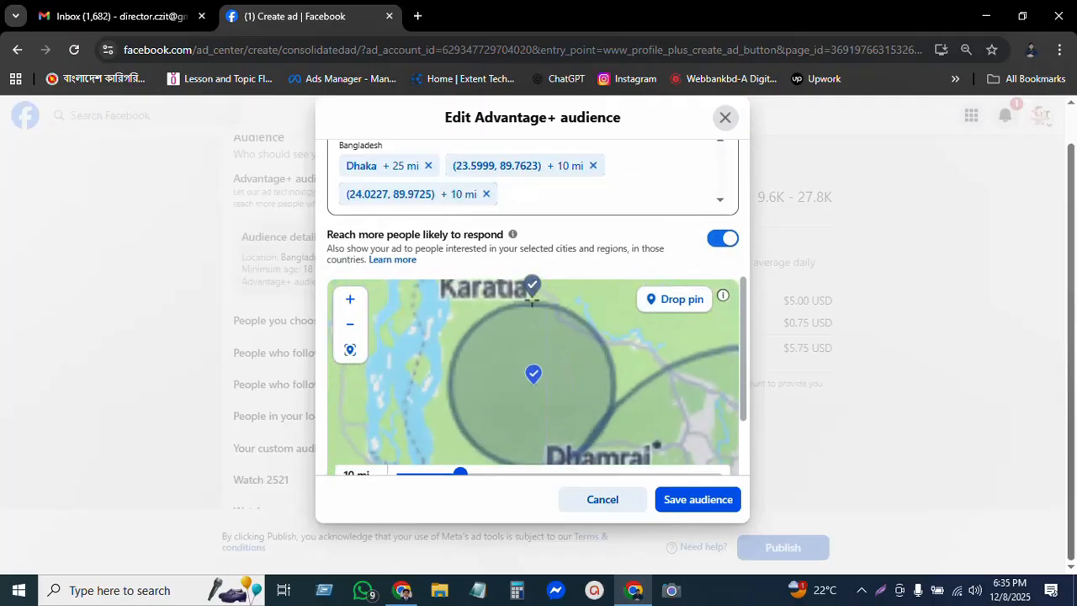
Drop another 10 mi location pin on the map between Kaliakair and Gazipur
scroll(637, 414, "down", 2)
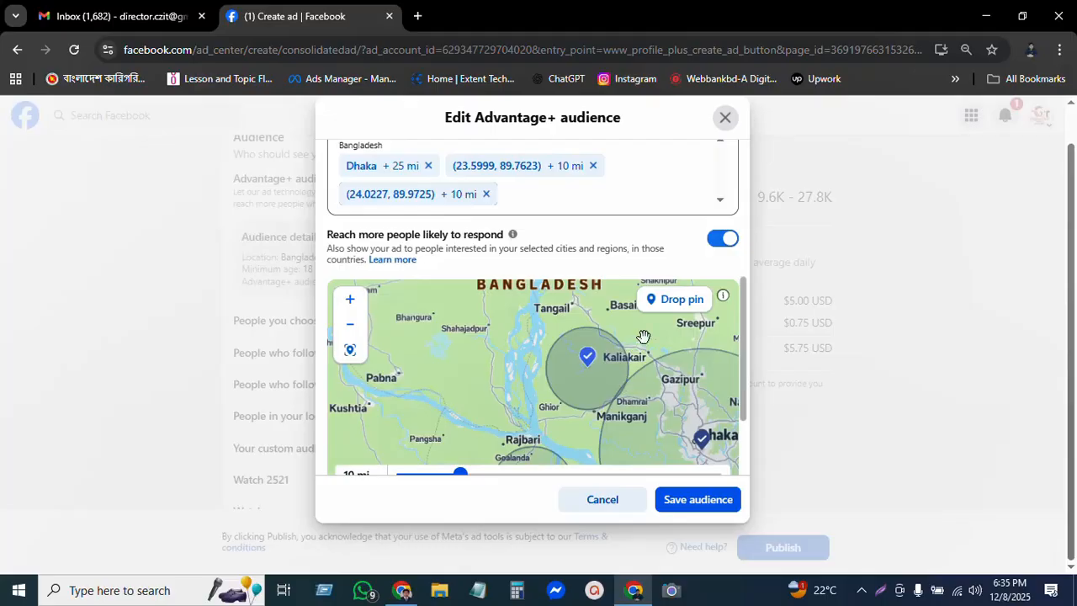
left_click(675, 300)
scroll(660, 337, "down", 1)
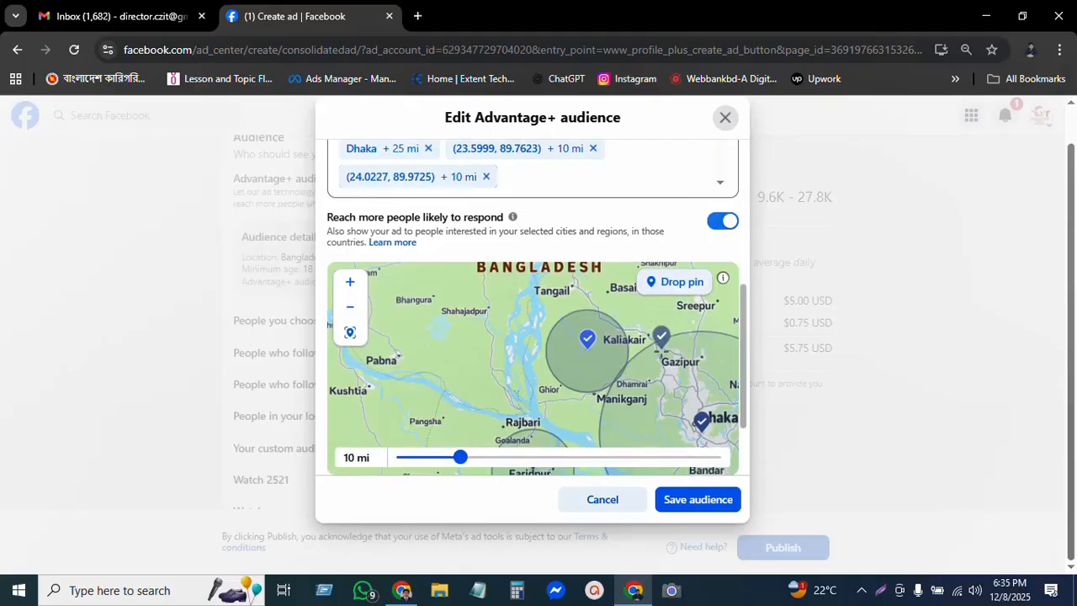
left_click(661, 343)
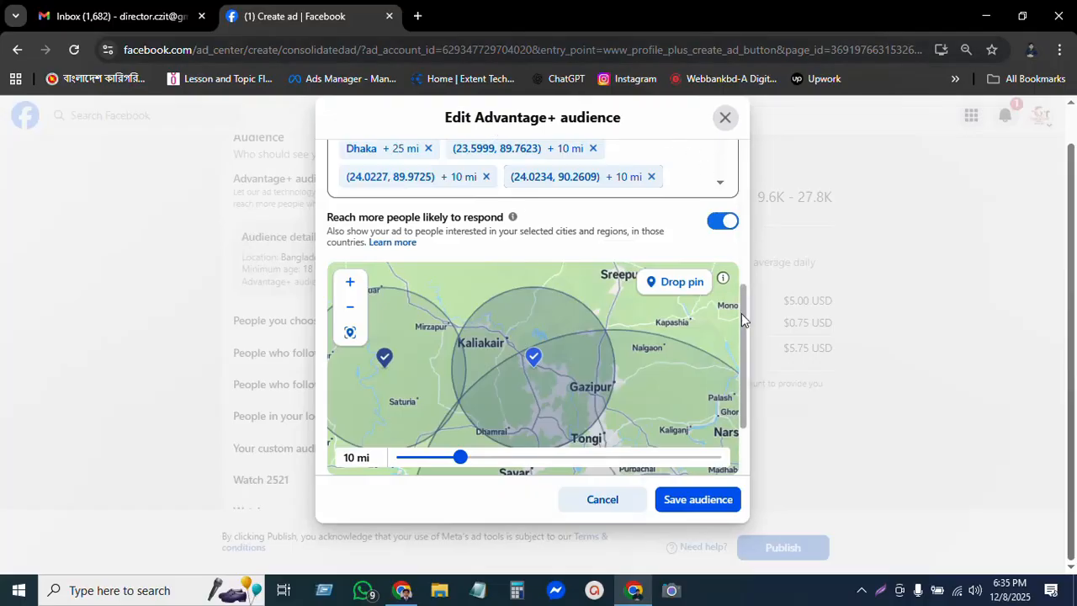
Check the targeted areas around Dhaka on the map and save the audience
scroll(741, 313, "up", 3)
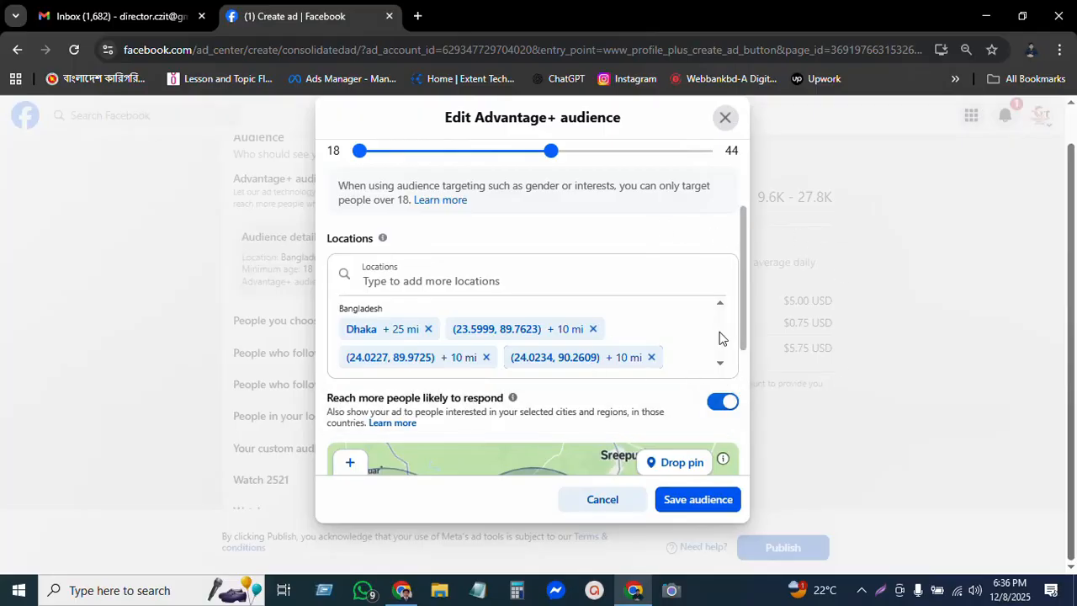
scroll(720, 337, "down", 2)
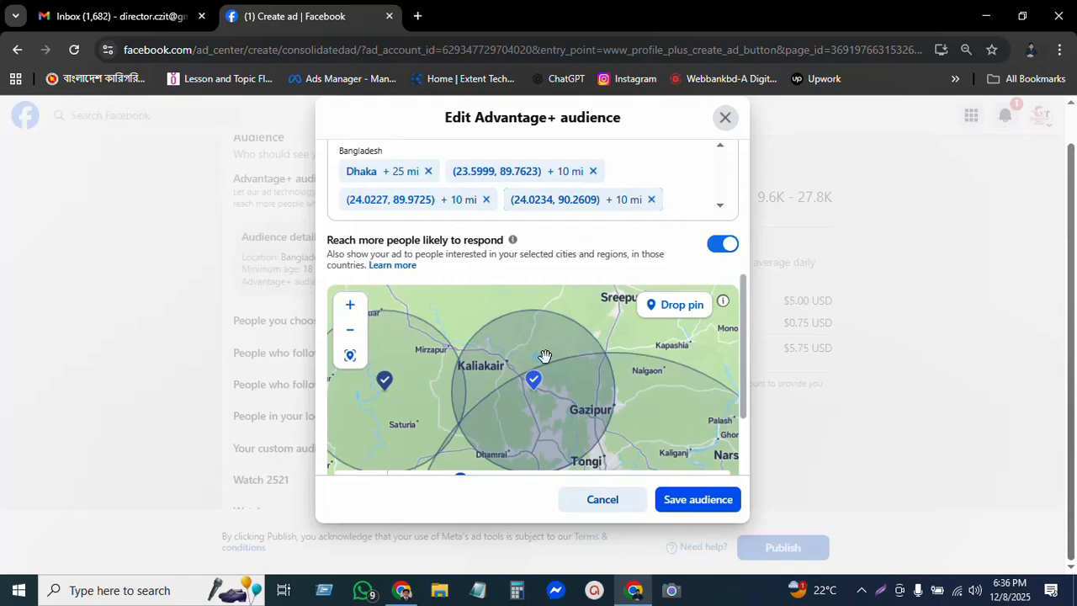
left_click(349, 329)
left_click(349, 330)
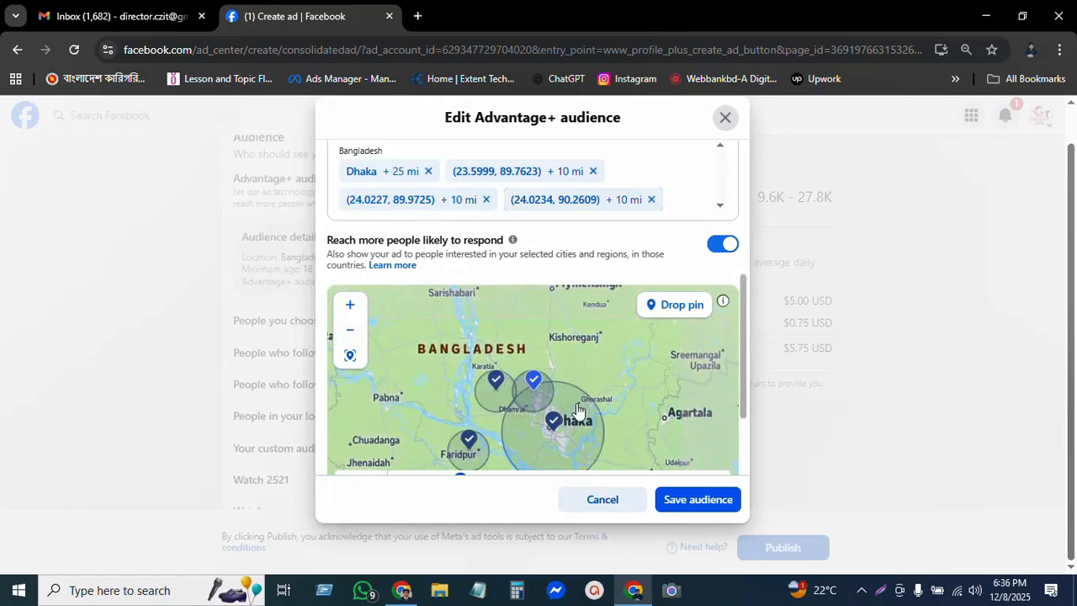
left_click(693, 500)
Give the ad a fixed end instead of running continuously, with a duration of 4 days
scroll(425, 436, "down", 4)
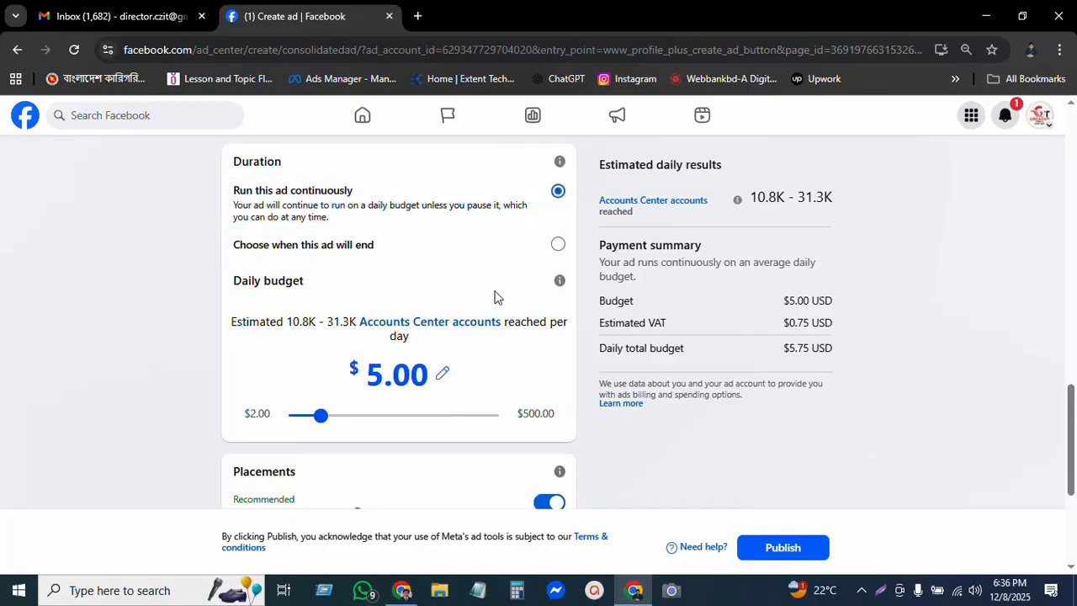
left_click(558, 245)
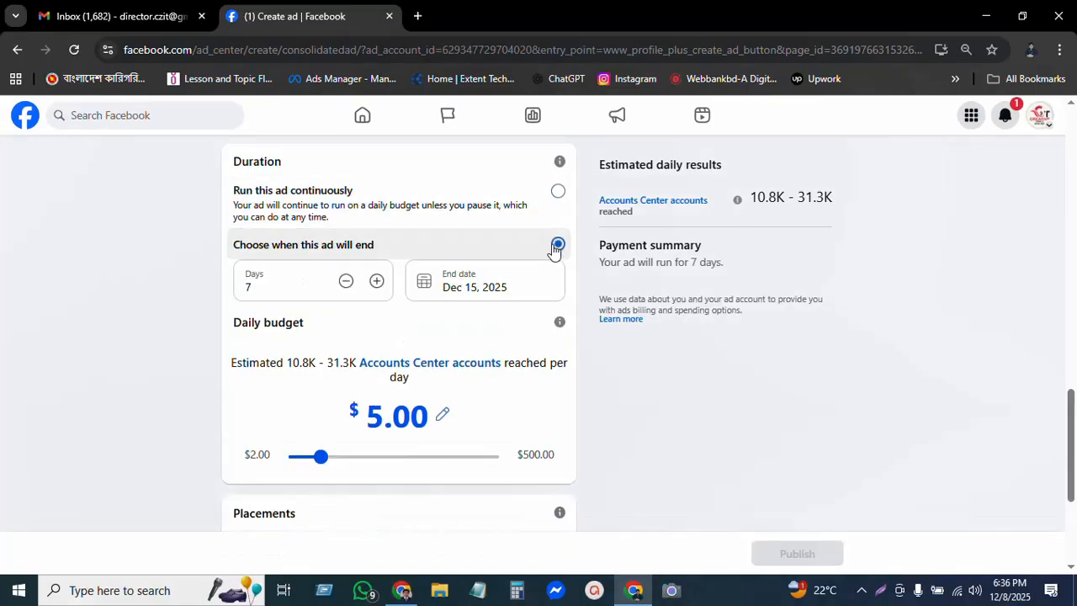
left_click(346, 283)
left_click(346, 284)
left_click(346, 284)
left_click(346, 283)
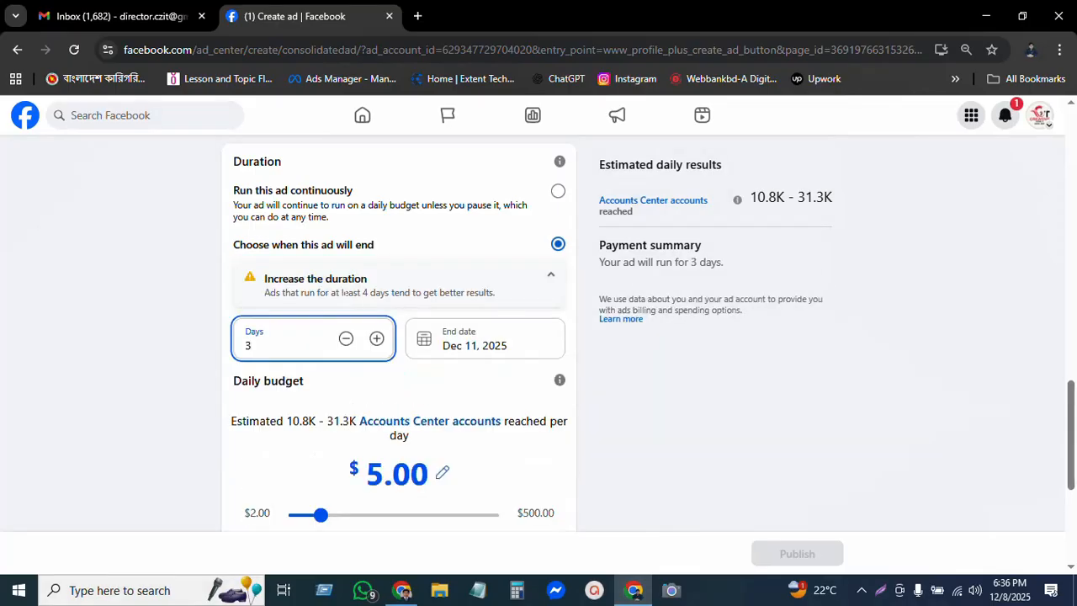
left_click(376, 338)
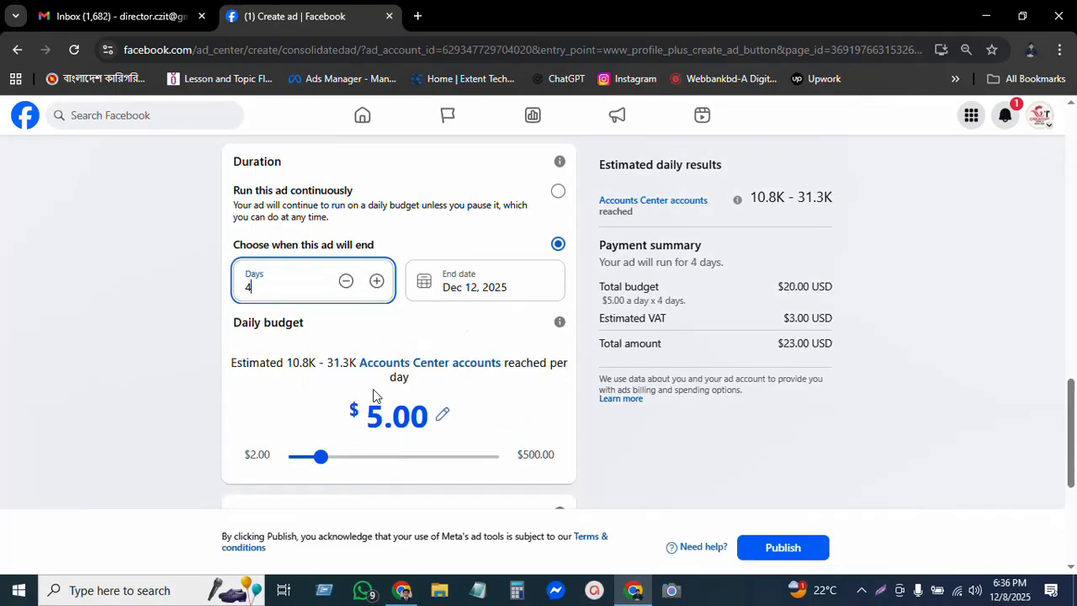
Set the ad's daily budget to $3.00
left_click(381, 419)
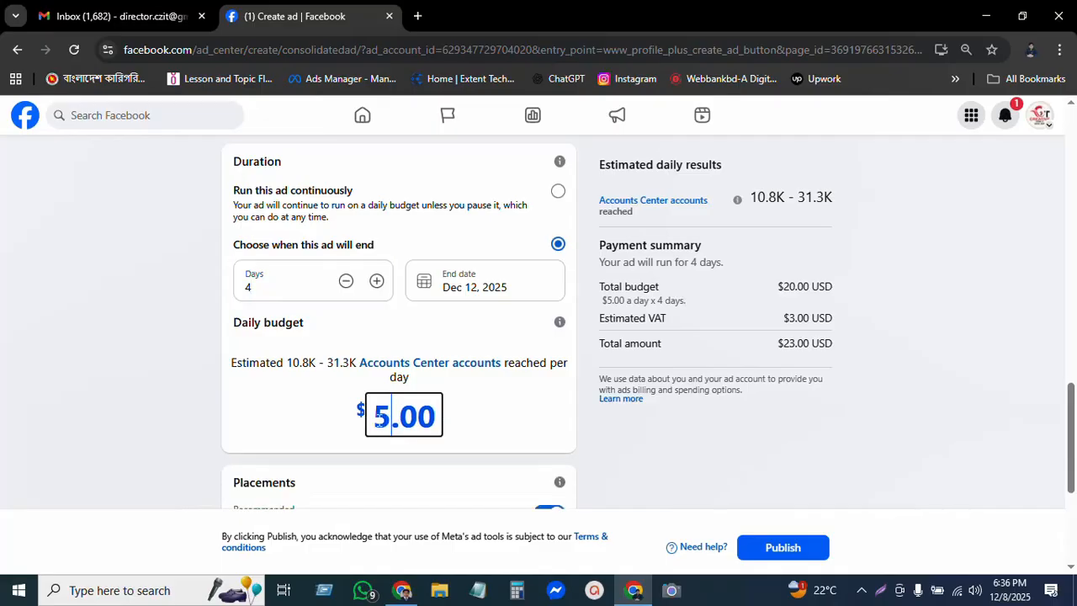
left_click_drag(380, 419, 373, 418)
type("3")
left_click(527, 405)
Turn off the Meta Pixel for the ad and check the payment method details
scroll(545, 402, "down", 4)
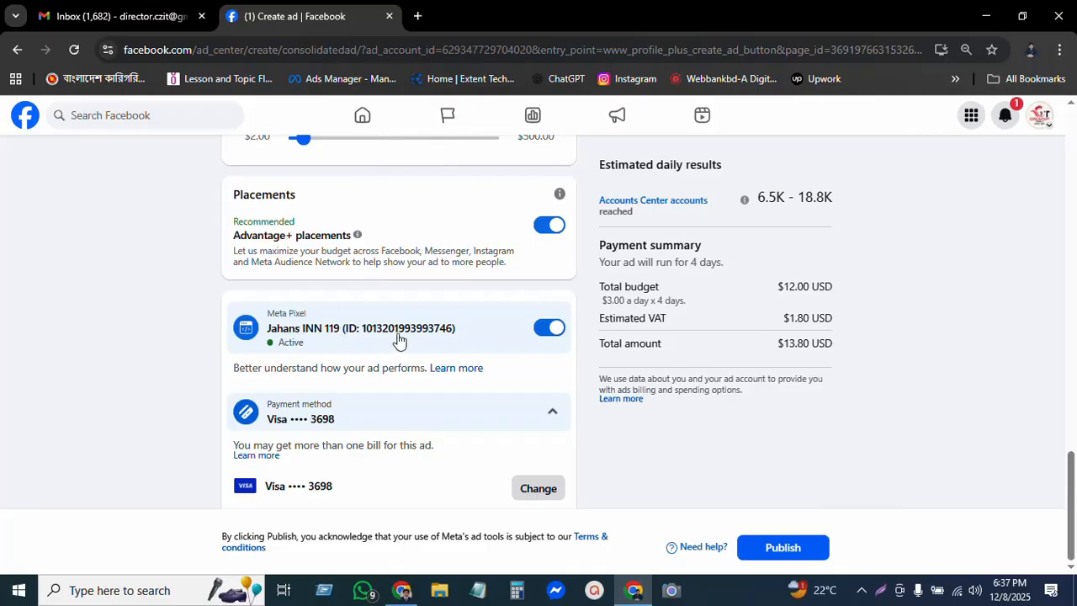
left_click(543, 331)
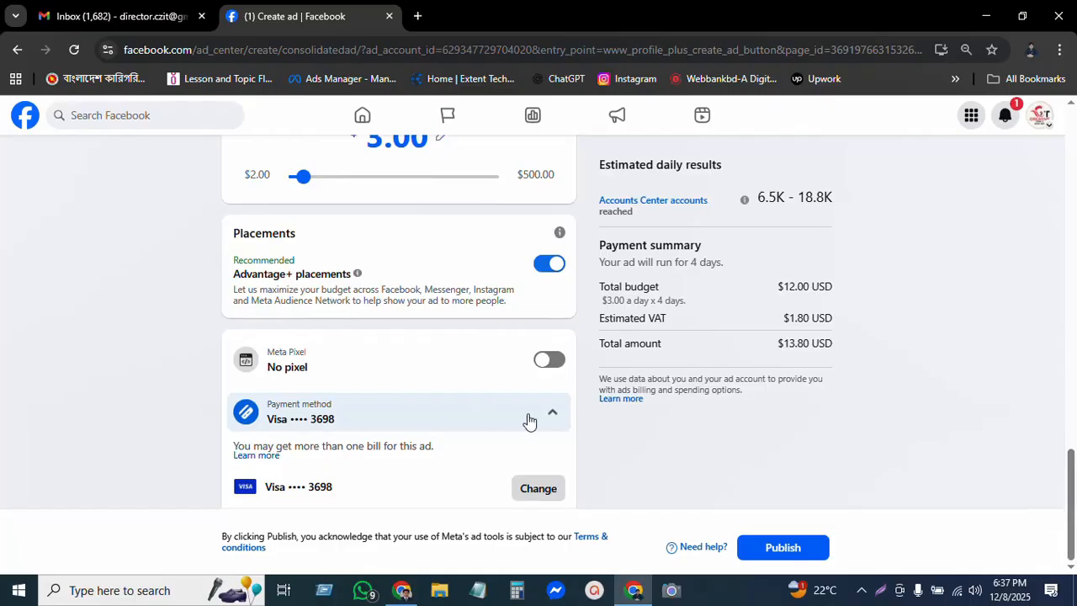
left_click(555, 413)
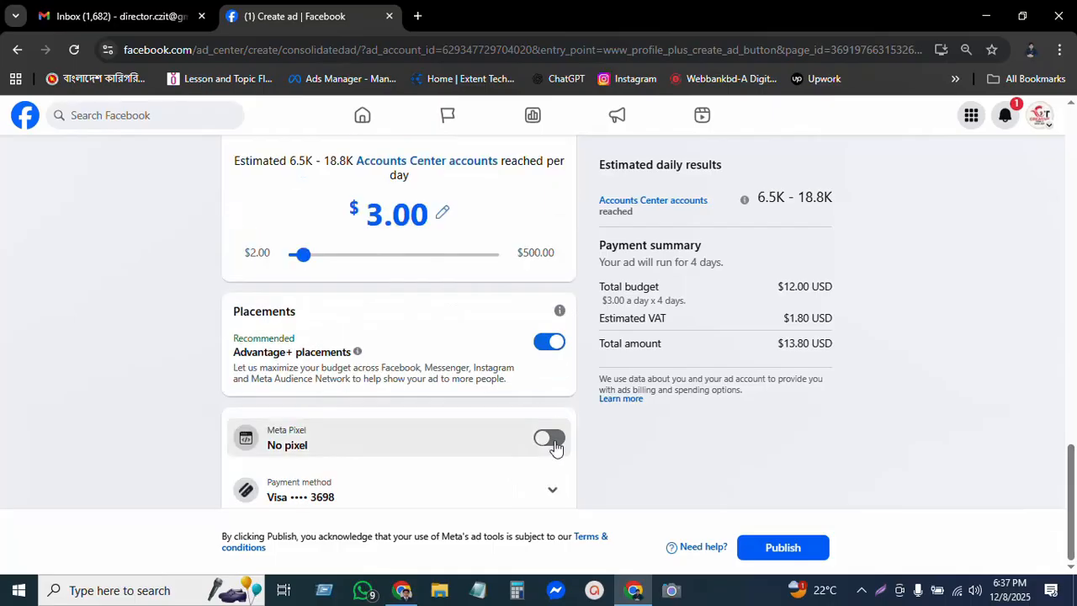
left_click(528, 493)
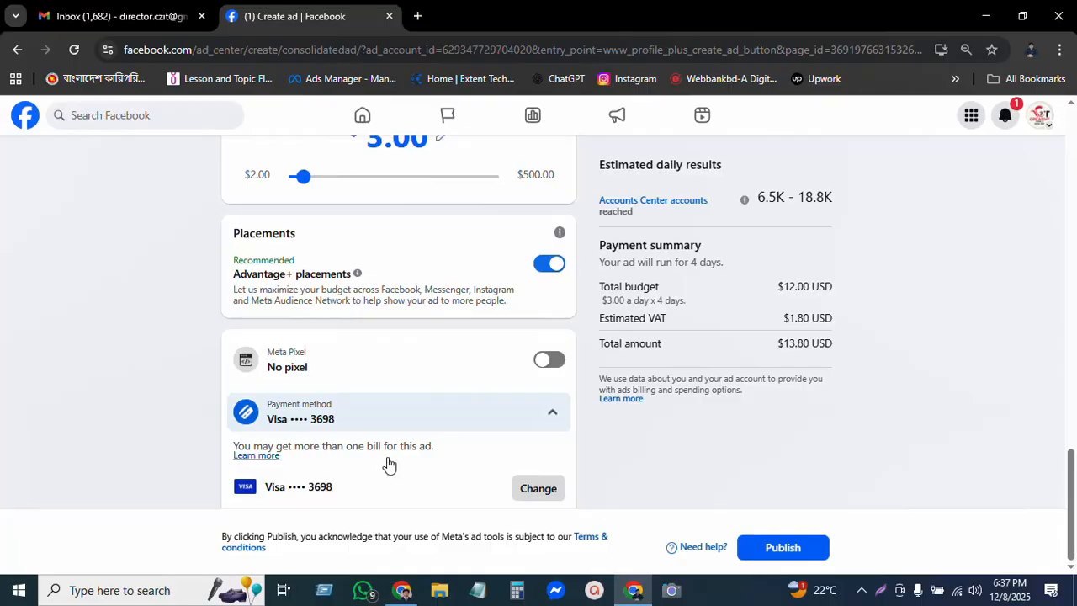
scroll(544, 404, "up", 4)
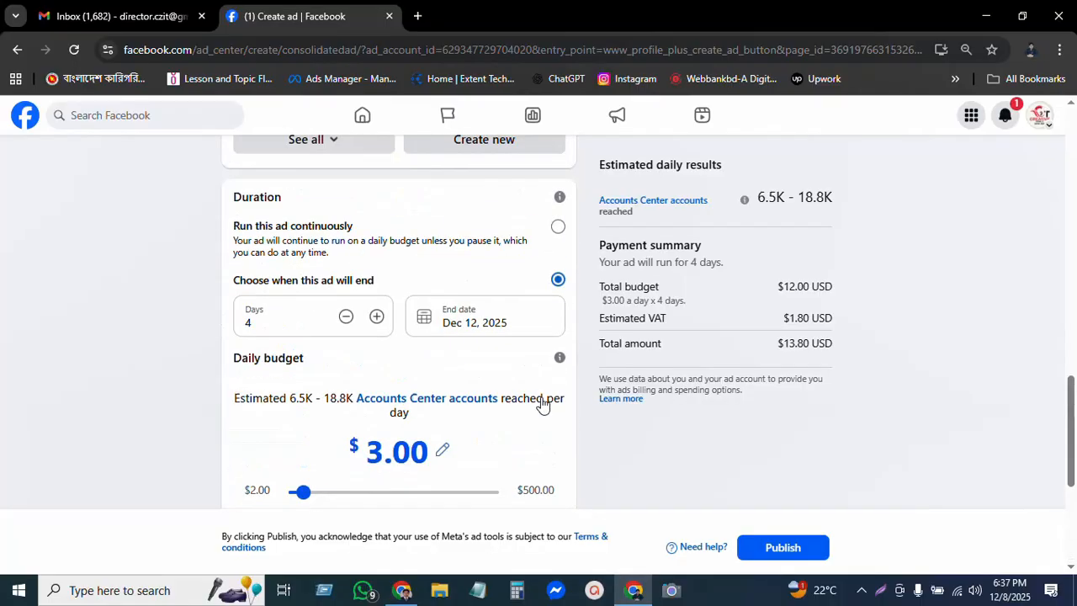
Capture the estimated results and payment summary, mark the total budget and estimated VAT with red arrows, and discard the capture
scroll(762, 429, "up", 3)
scroll(955, 339, "up", 6)
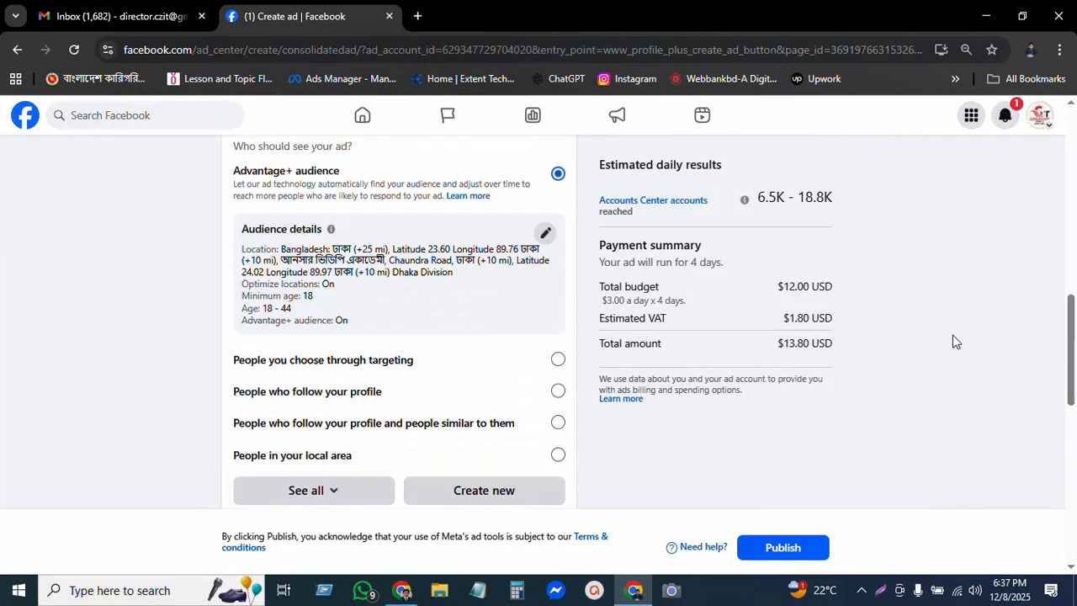
scroll(1026, 340, "up", 5)
scroll(741, 250, "down", 3)
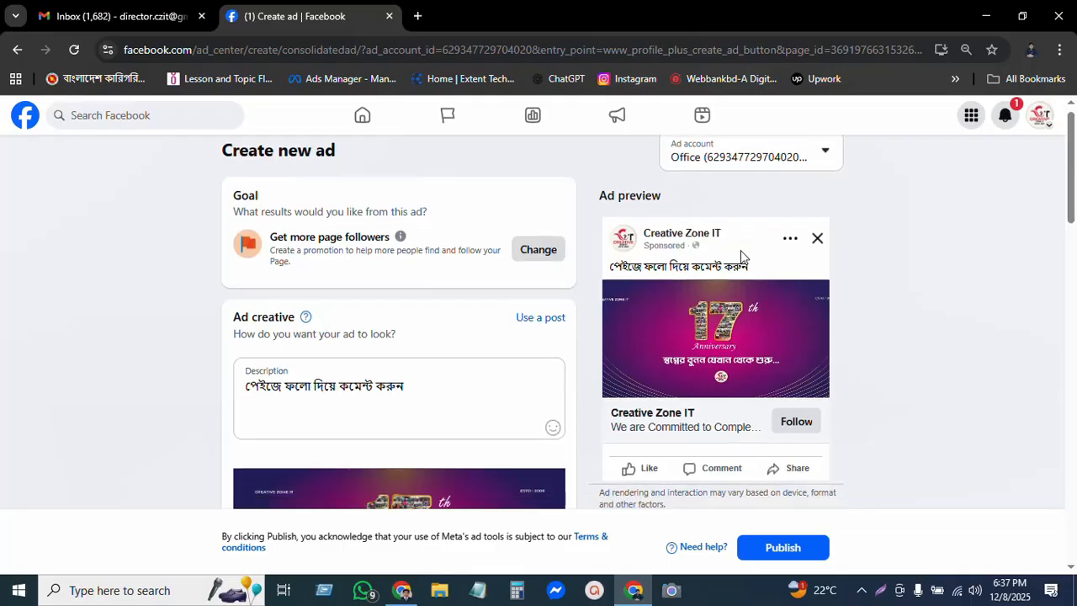
scroll(820, 278, "down", 5)
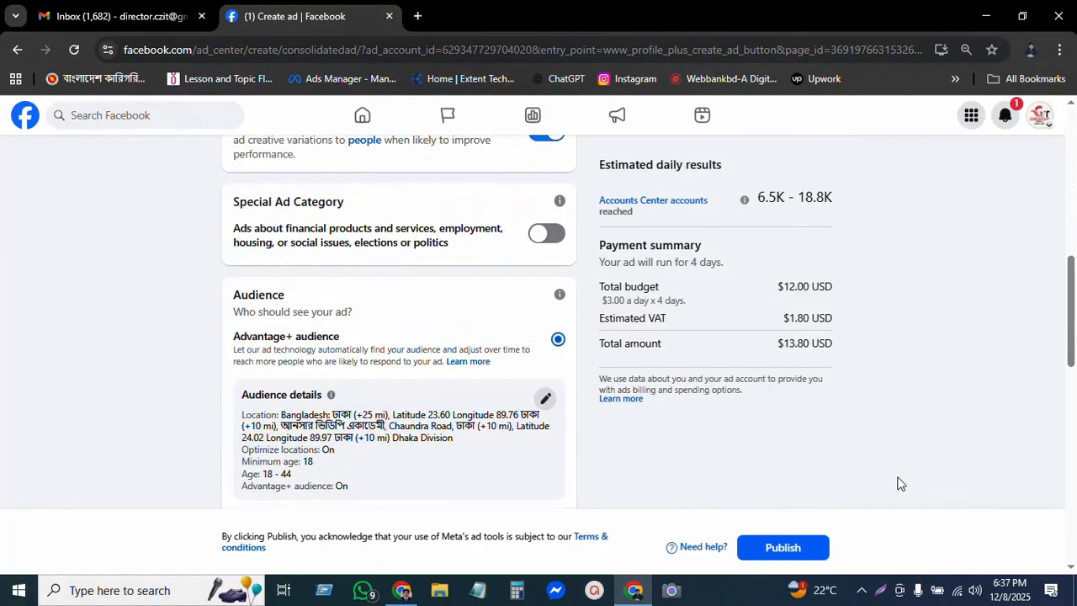
left_click(881, 590)
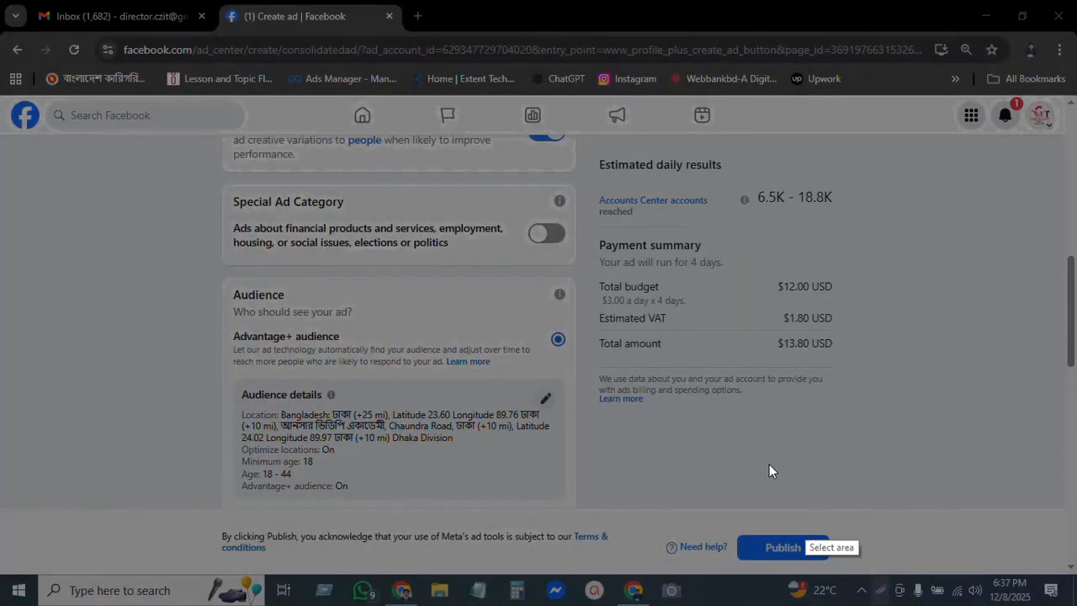
left_click_drag(583, 143, 904, 432)
left_click(919, 342)
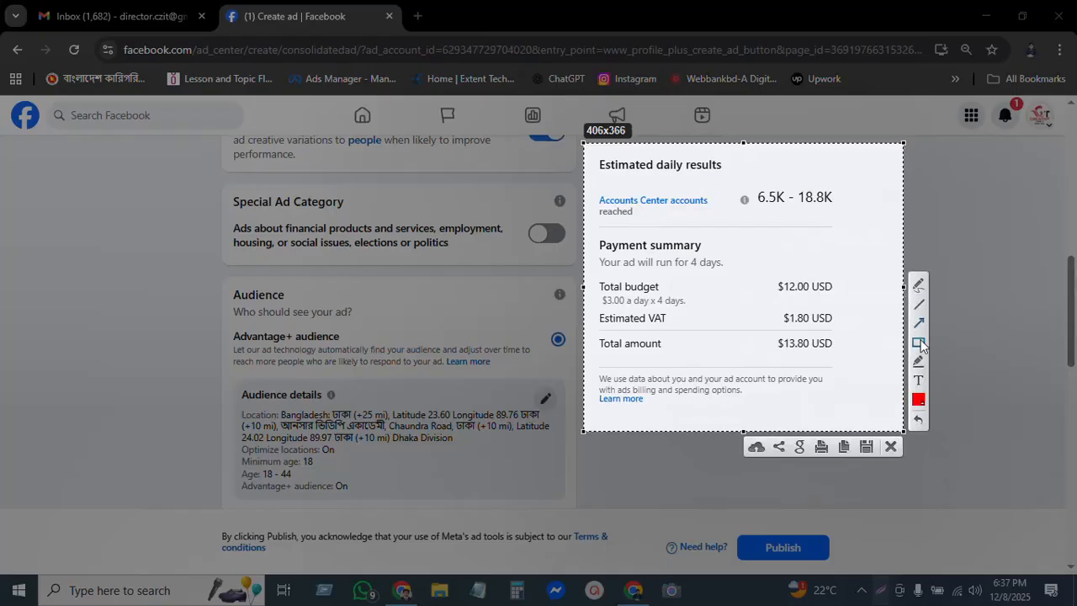
left_click(925, 320)
mouse_move(755, 265)
left_mouse_down()
mouse_move(784, 284)
mouse_move(770, 294)
mouse_move(787, 308)
left_mouse_up()
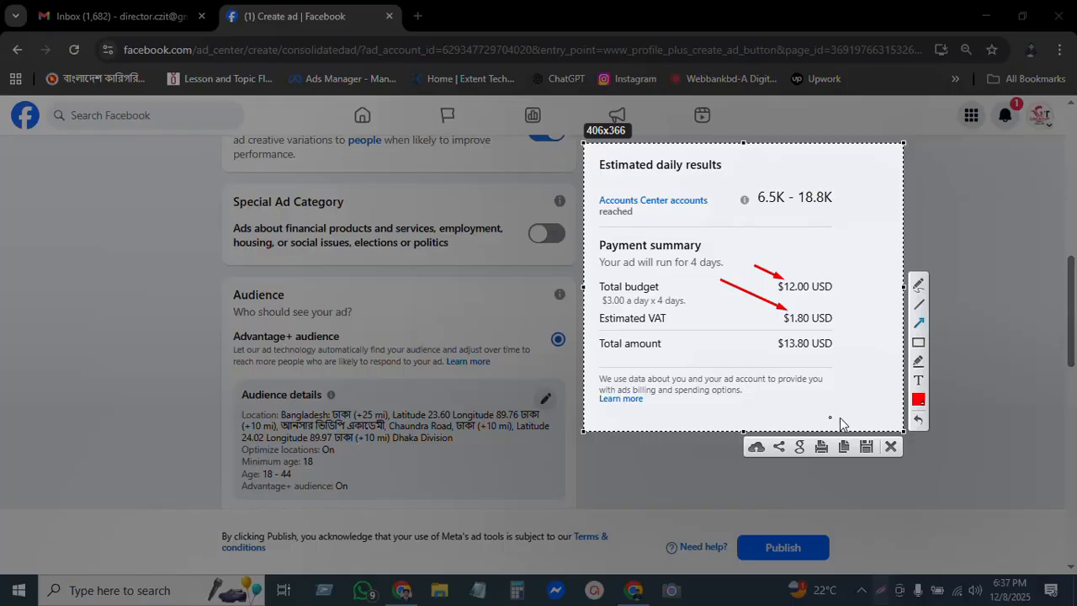
left_click(891, 446)
Set the ad's daily budget to $2.50
scroll(373, 421, "up", 3)
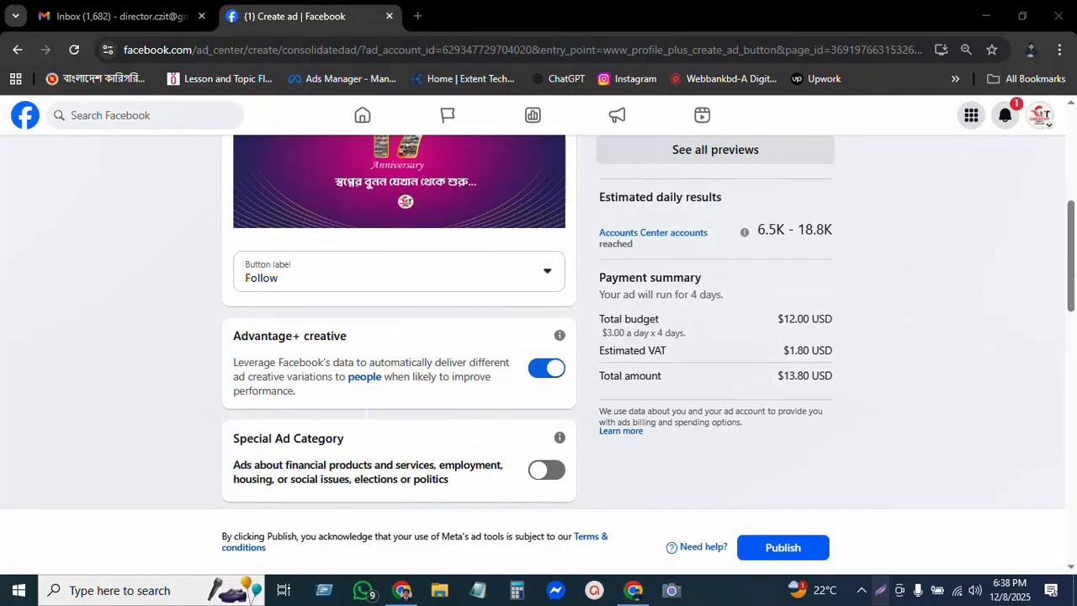
scroll(373, 421, "down", 7)
scroll(375, 421, "down", 4)
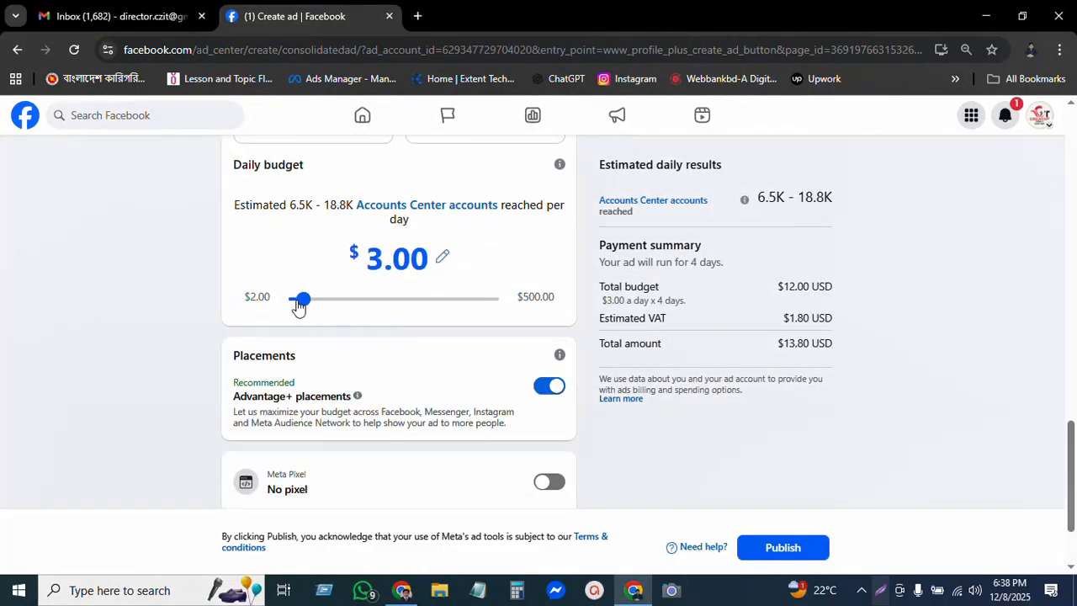
left_click(443, 256)
key("shift+Right")
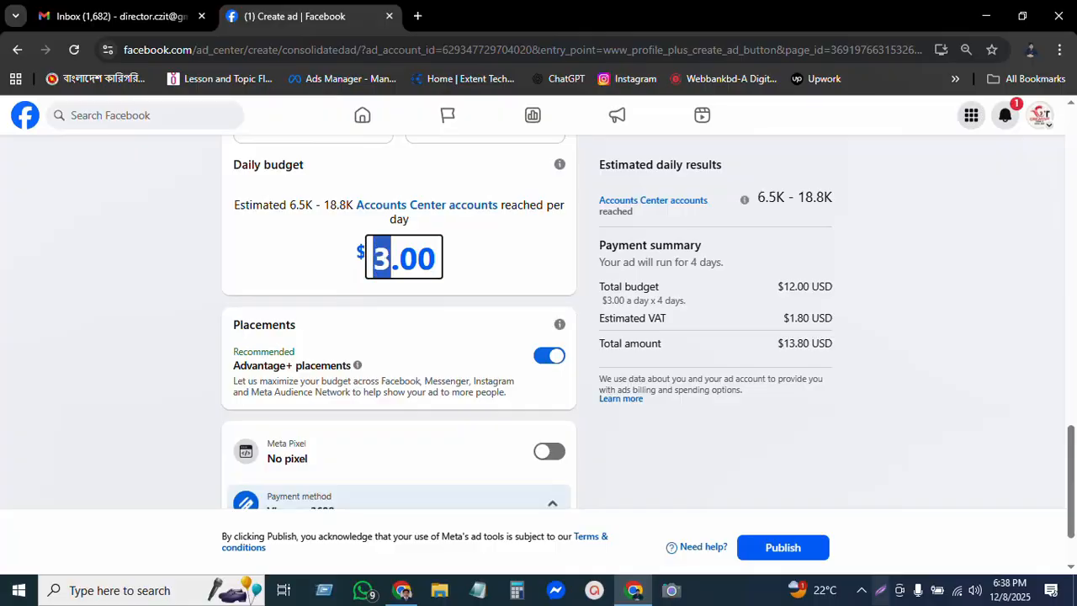
type("2.5")
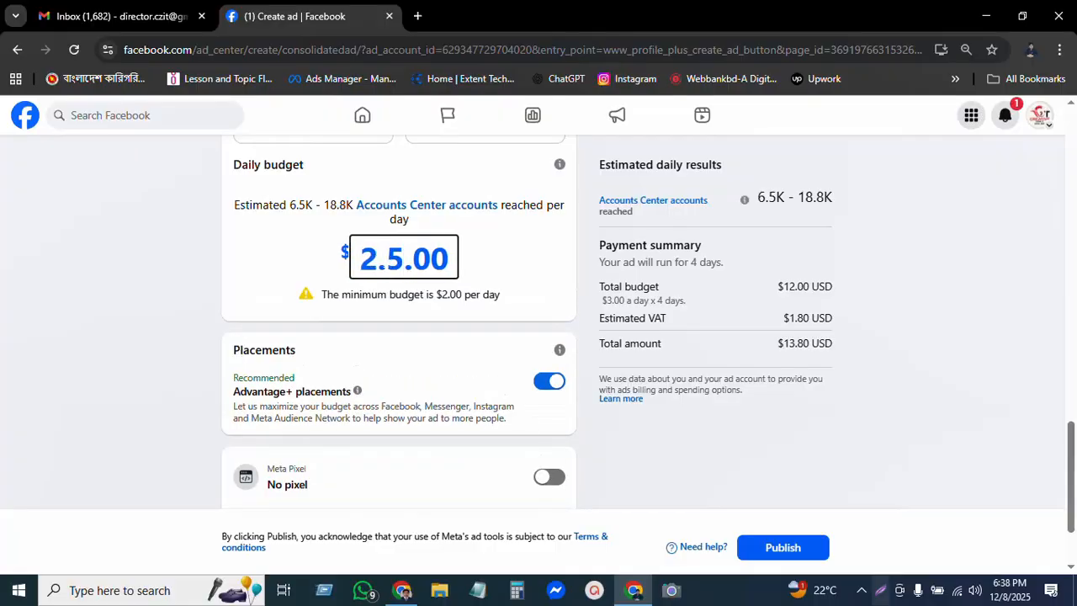
key("Delete")
key("Delete")
key("Delete")
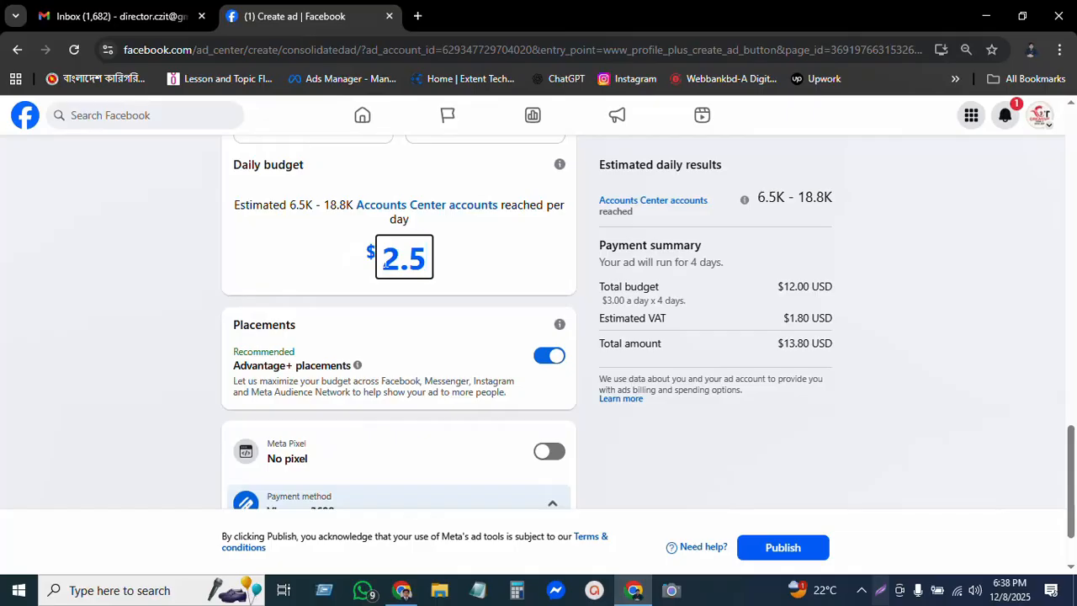
left_click(546, 280)
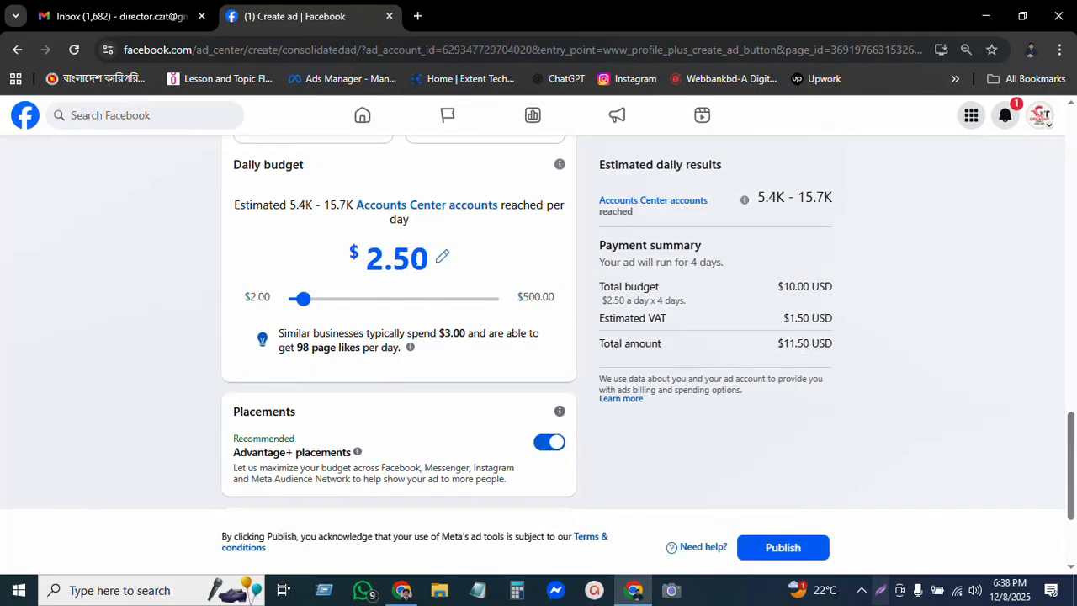
Set the ad's daily budget to $2.00
left_click_drag(398, 256, 431, 259)
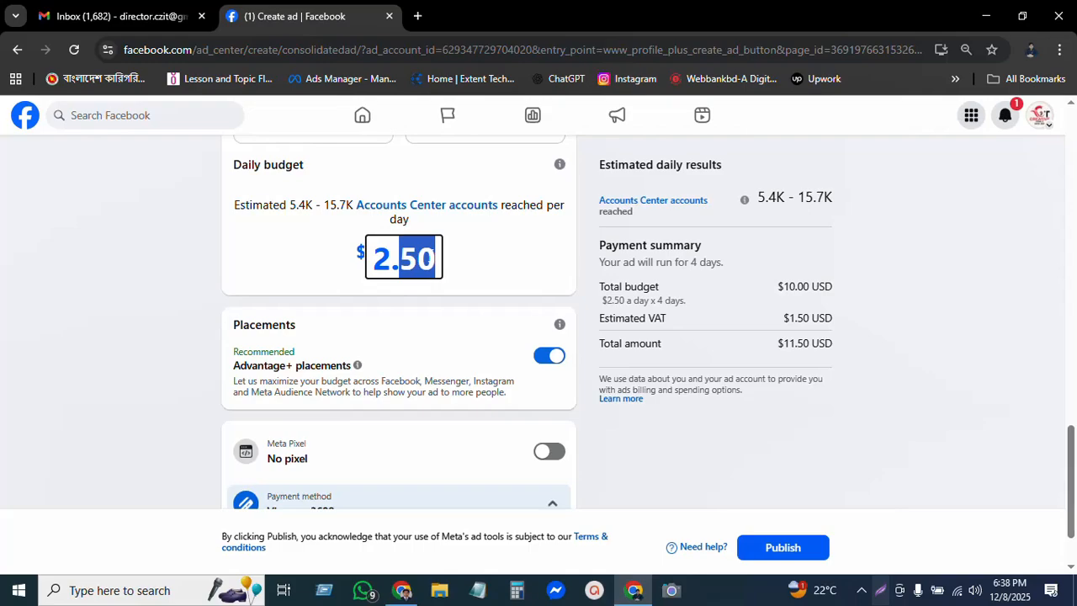
key("BackSpace")
key("BackSpace")
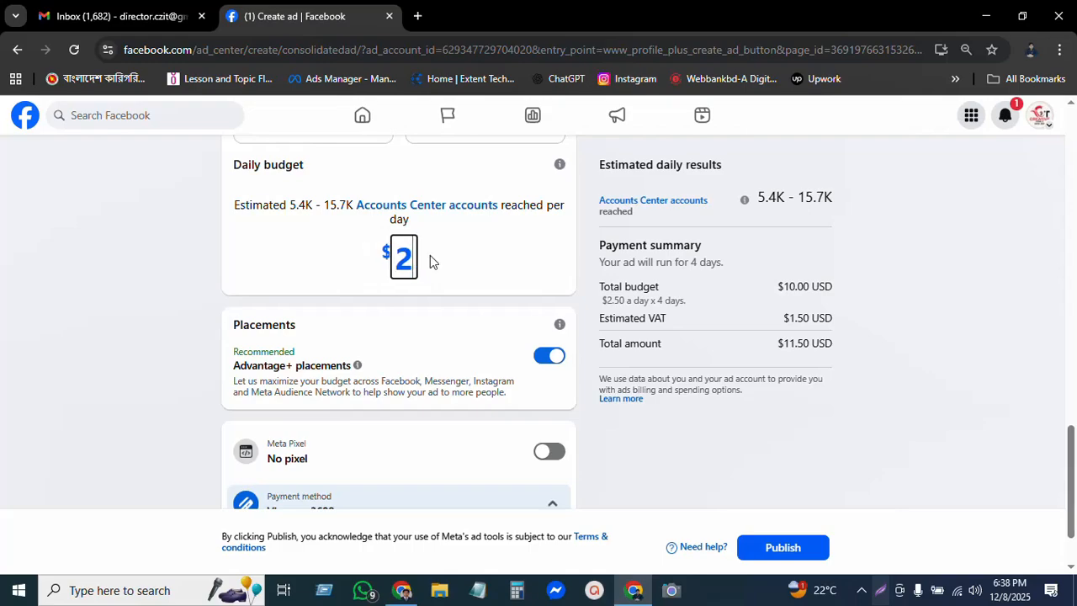
left_click(507, 268)
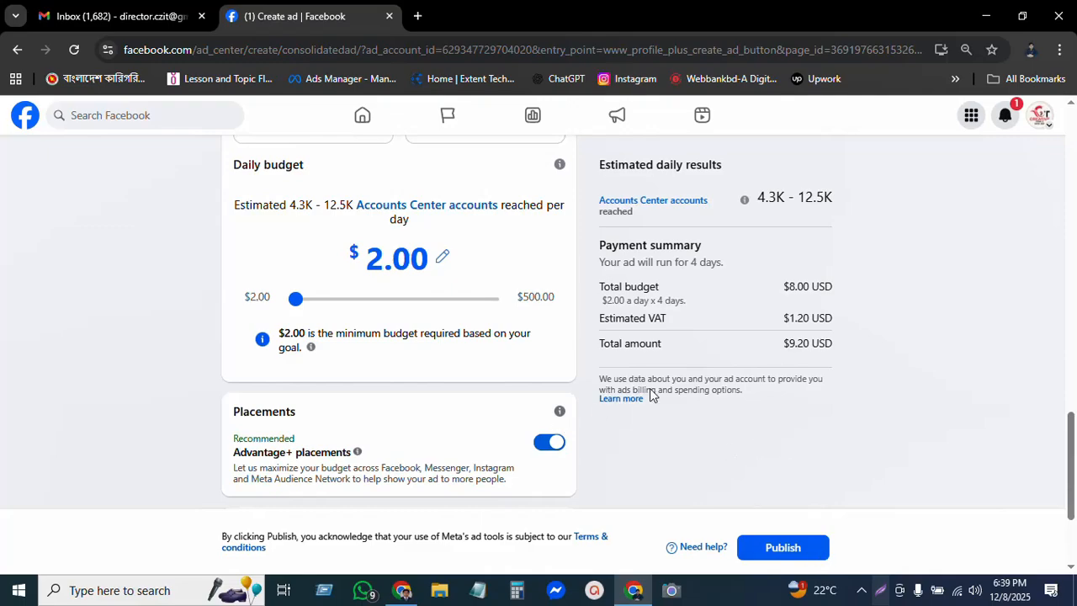
Review the ad's goal, creative, Advantage+ creative setting, special ad category, audience details and duration
scroll(741, 429, "up", 10)
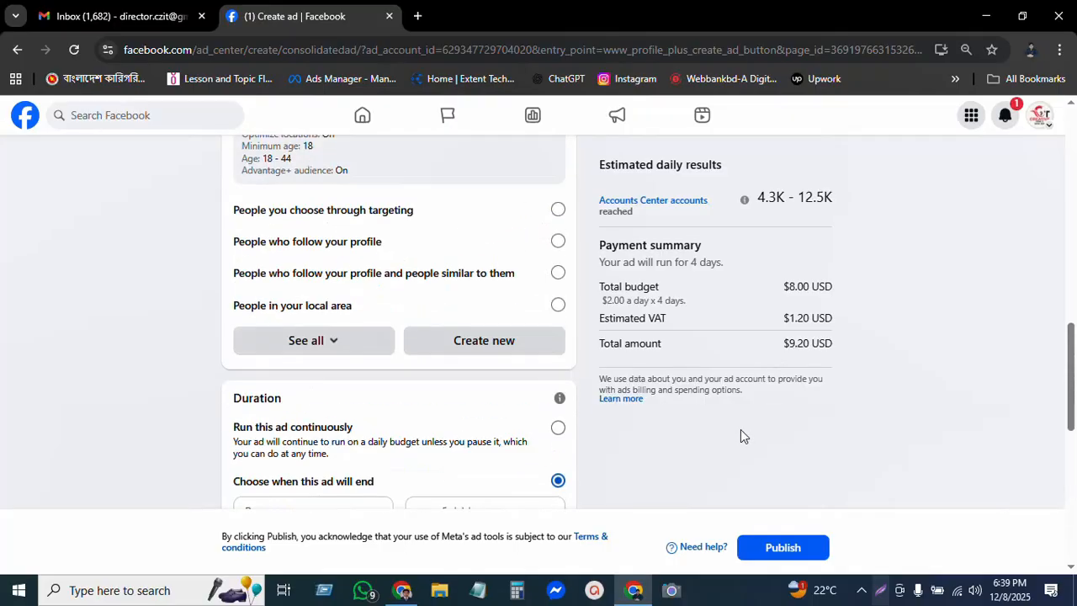
scroll(902, 257, "up", 5)
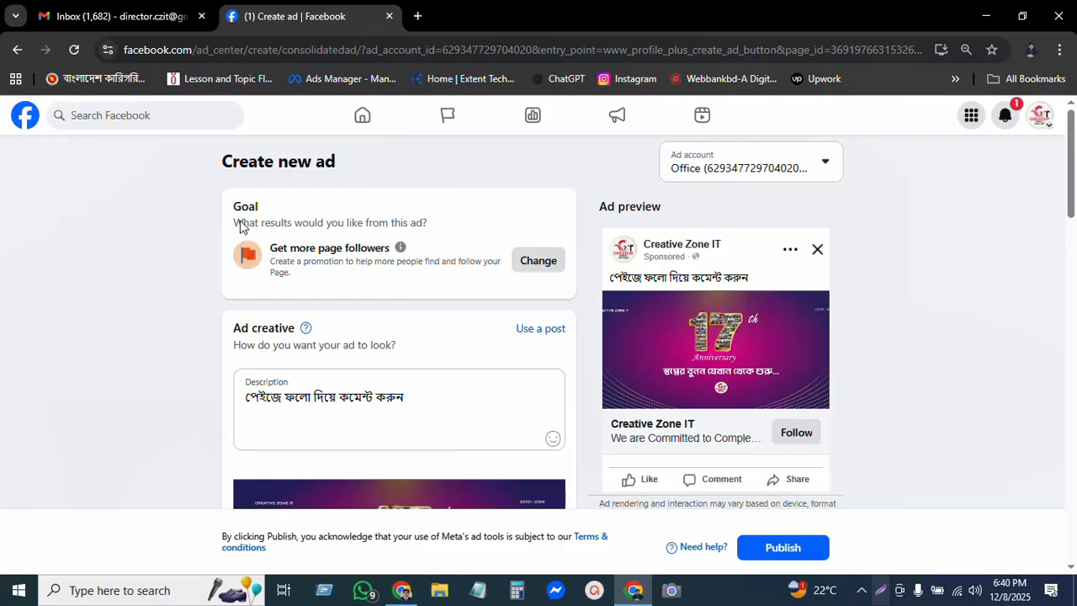
mouse_move(400, 248)
scroll(176, 278, "down", 3)
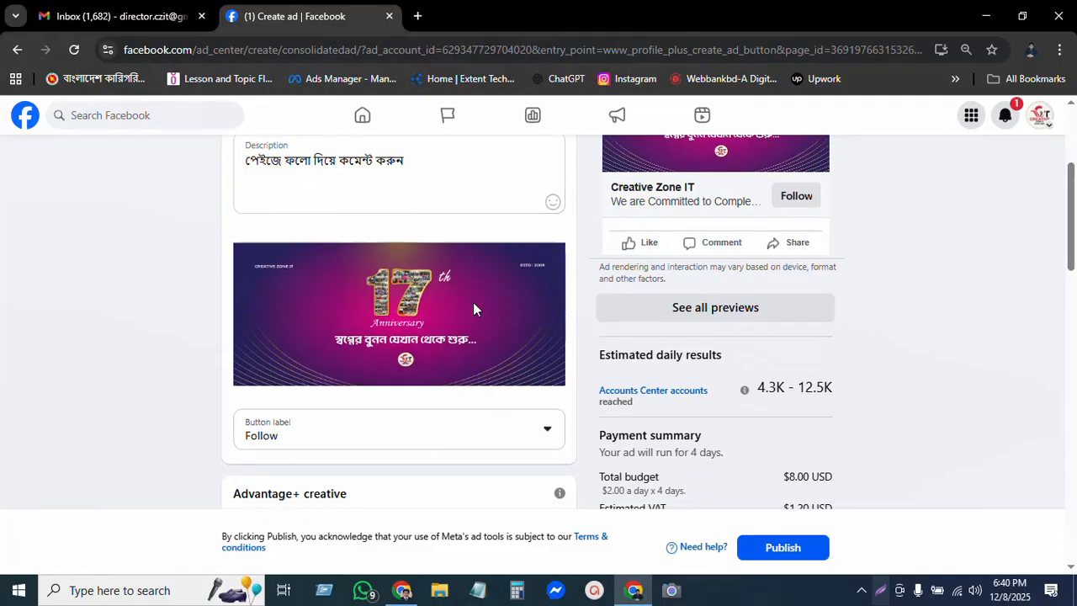
scroll(473, 308, "down", 3)
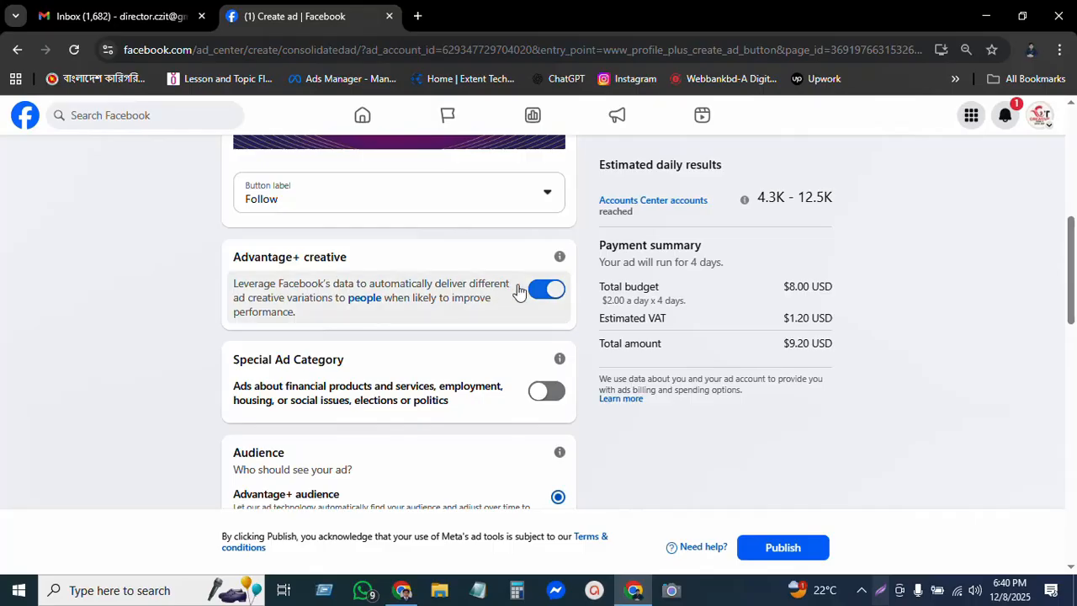
scroll(421, 303, "down", 2)
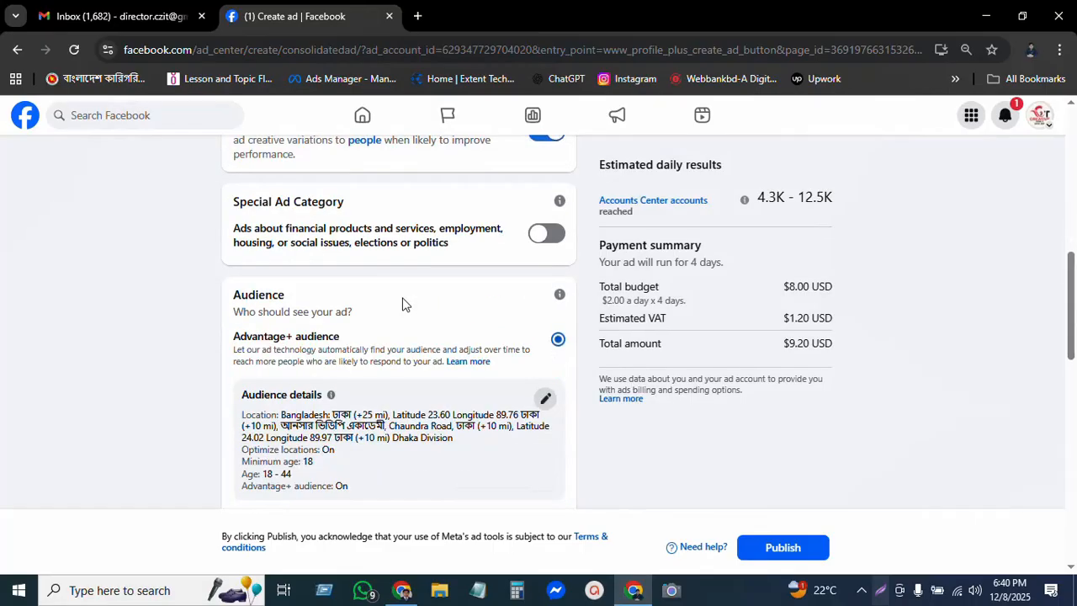
scroll(402, 304, "up", 2)
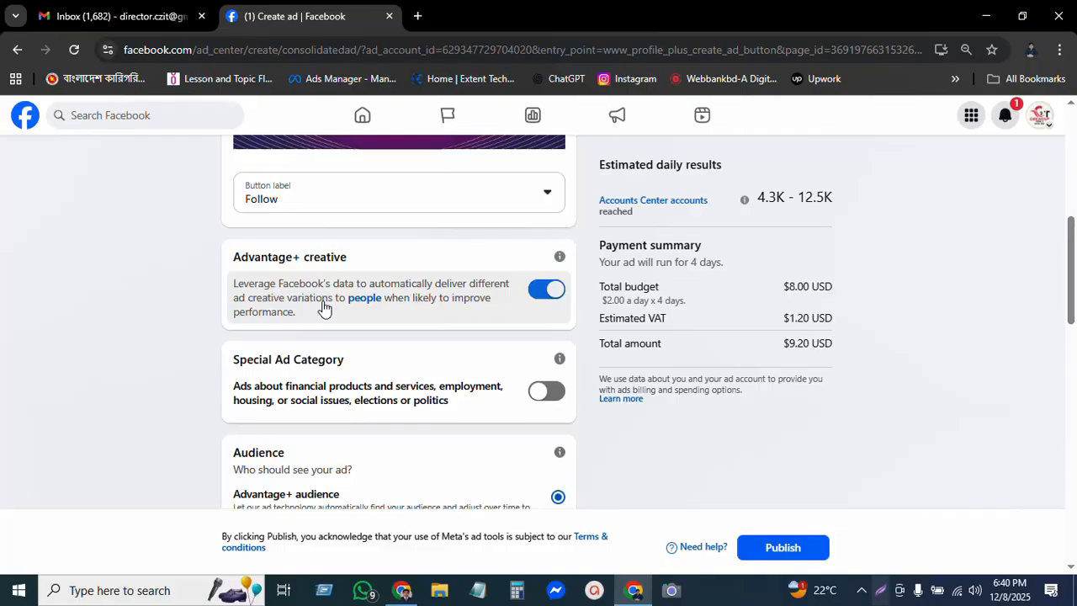
scroll(368, 358, "down", 2)
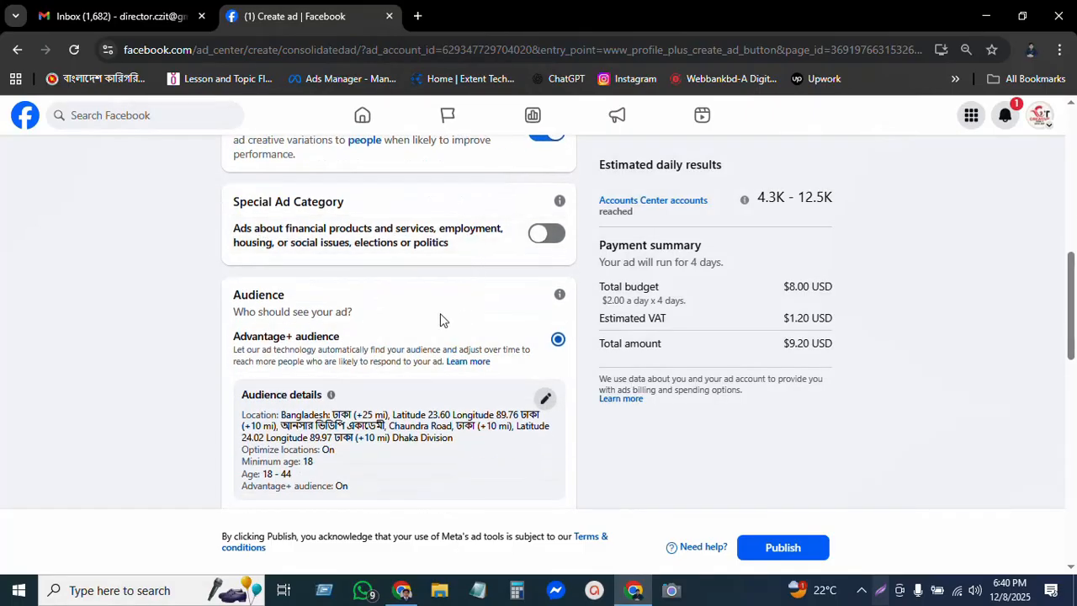
scroll(415, 366, "down", 3)
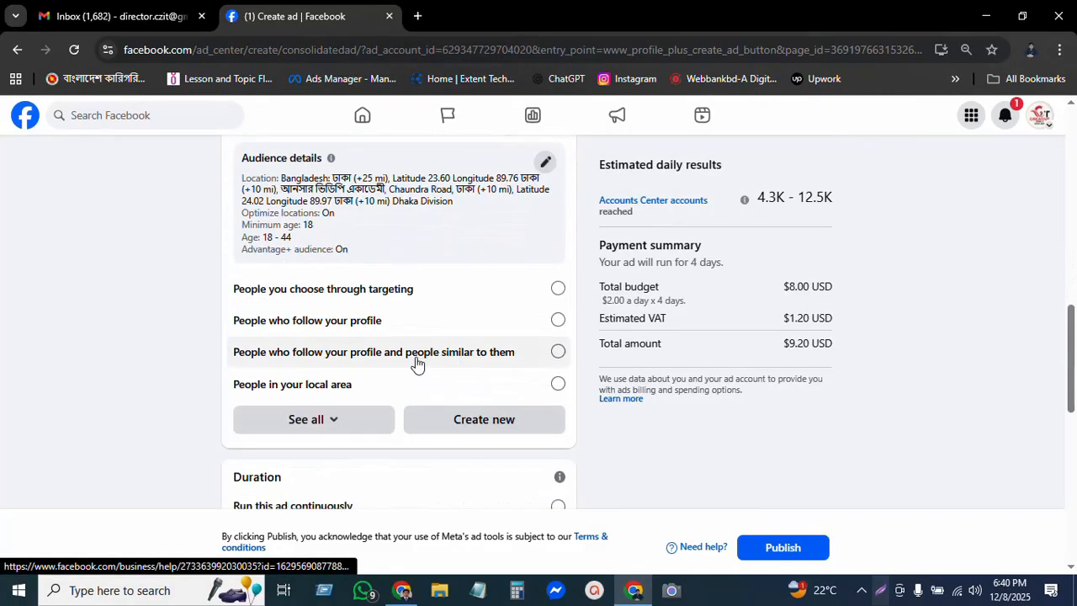
scroll(297, 303, "up", 2)
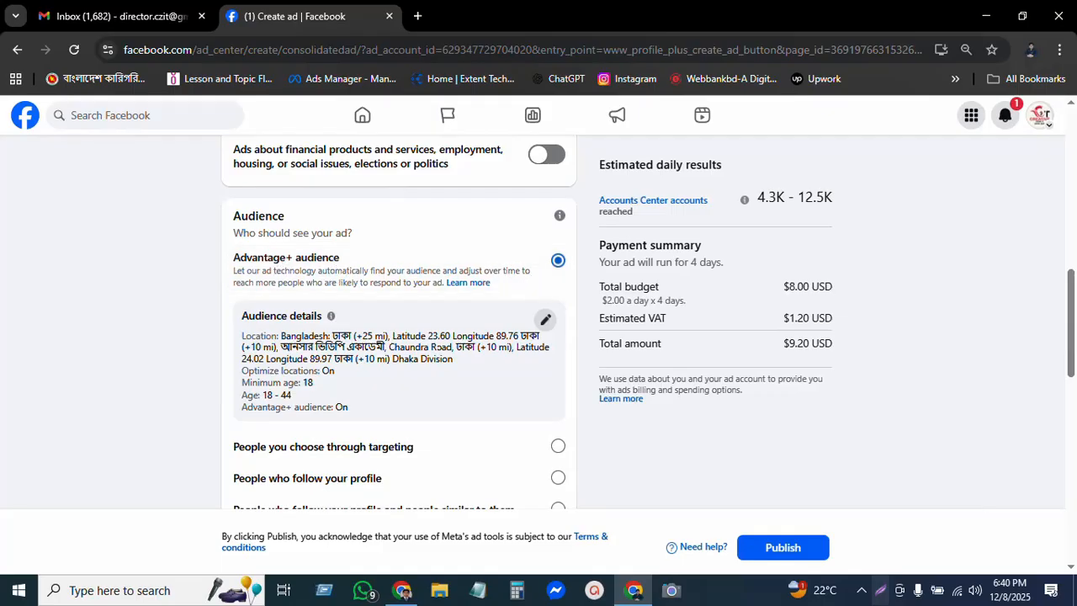
scroll(469, 343, "down", 2)
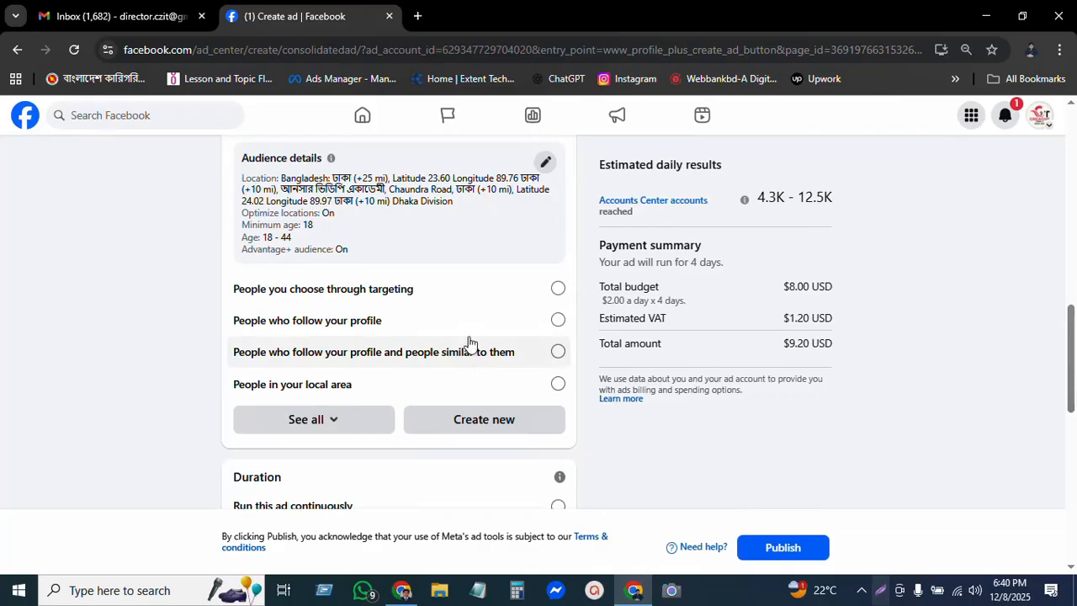
scroll(404, 283, "down", 3)
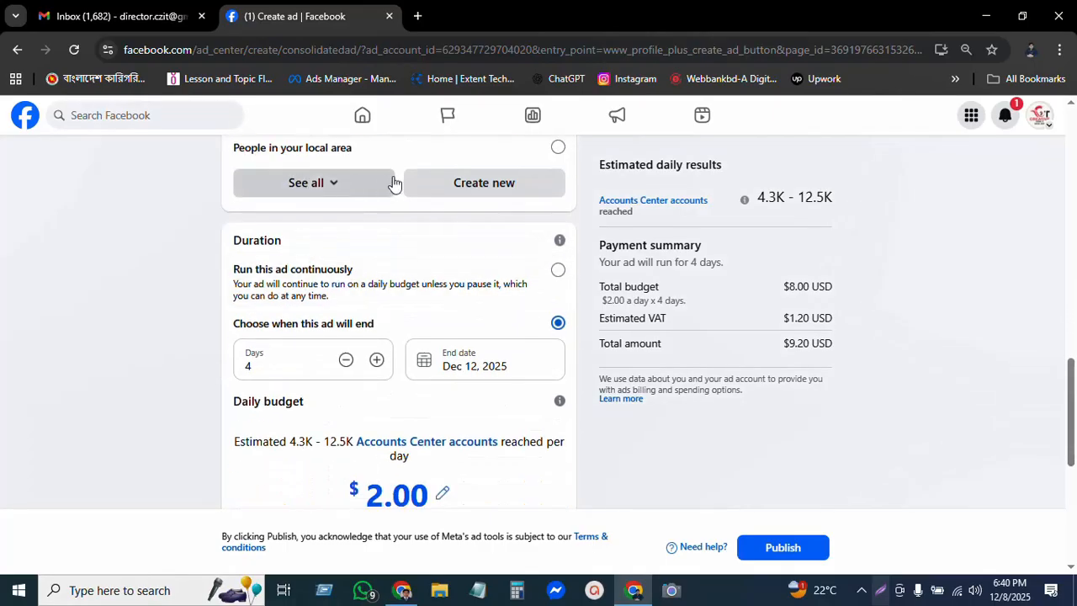
scroll(421, 280, "up", 3)
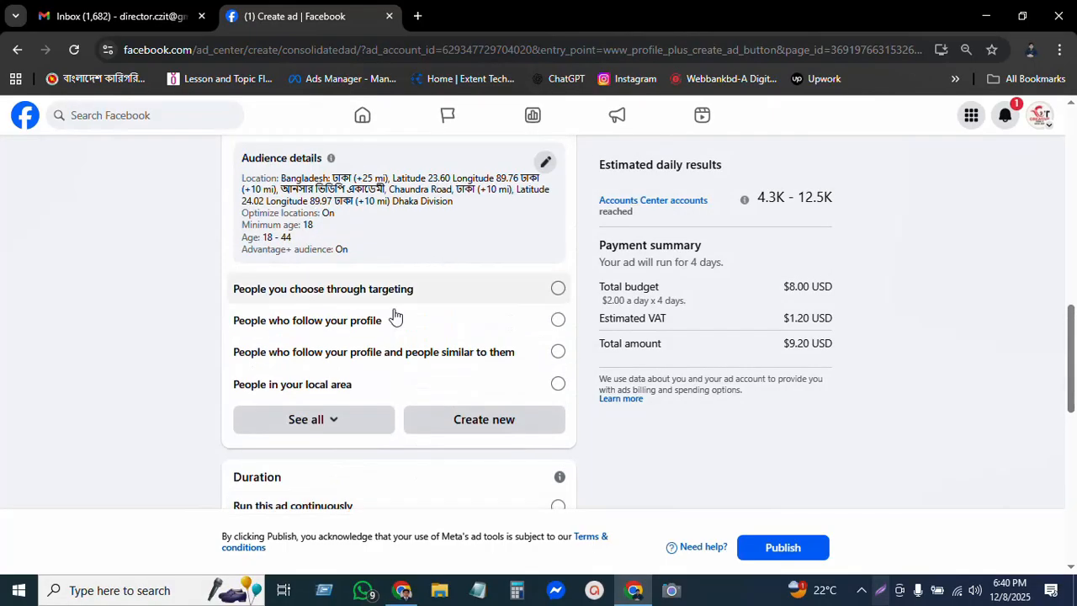
scroll(397, 312, "down", 3)
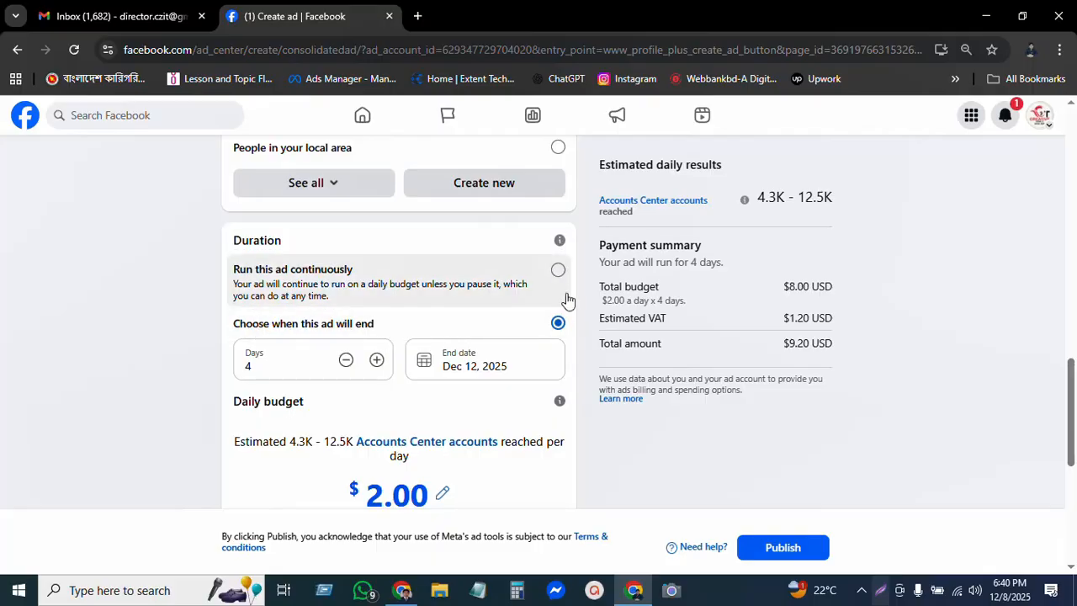
Change the ad's duration to run continuously and check the budget, placements and payment method
left_click(558, 324)
left_click(556, 275)
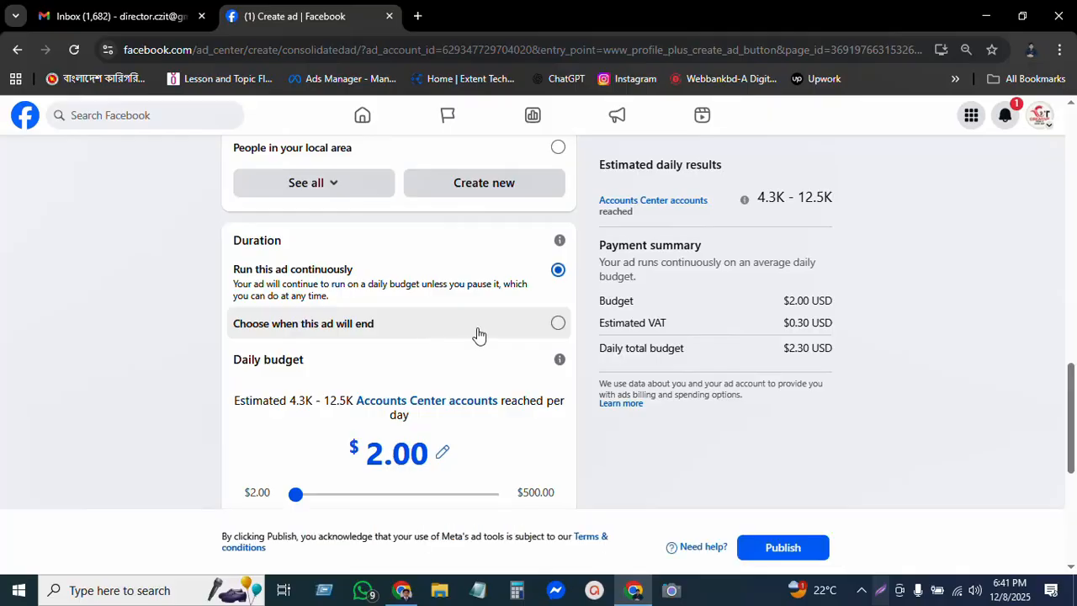
scroll(479, 334, "down", 2)
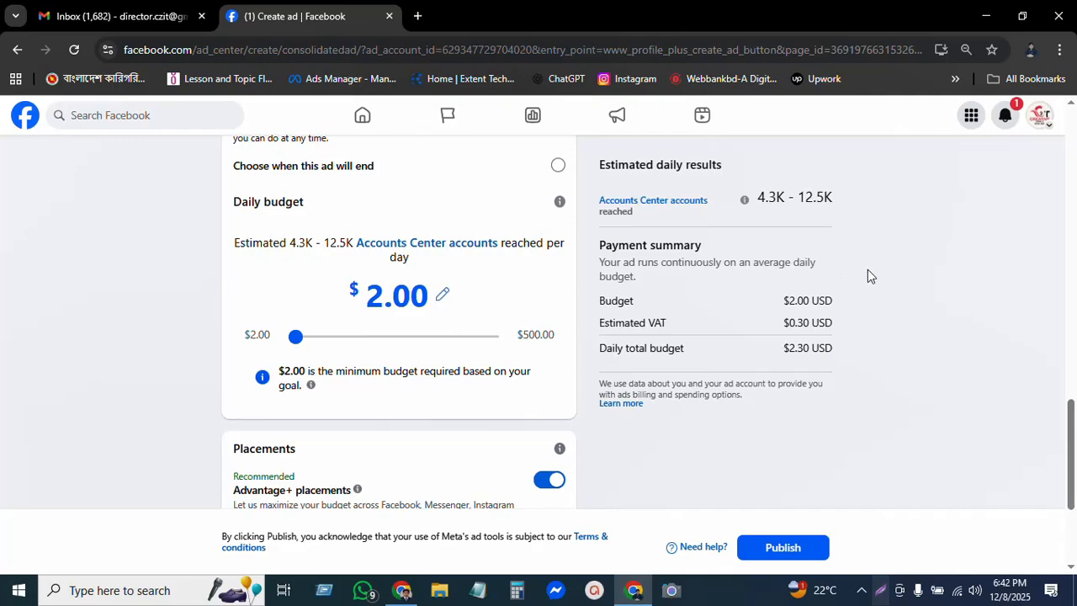
scroll(890, 343, "down", 3)
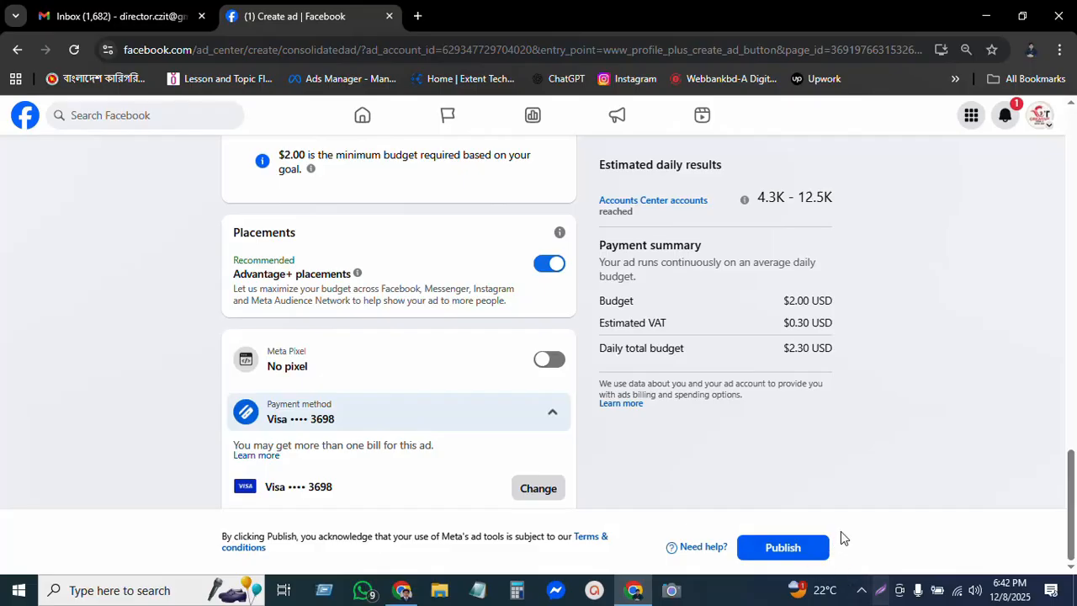
Leave the ad form for the Facebook home page, dismiss the video ad suggestion, and open Meta Business Suite's full tool list
left_click(362, 118)
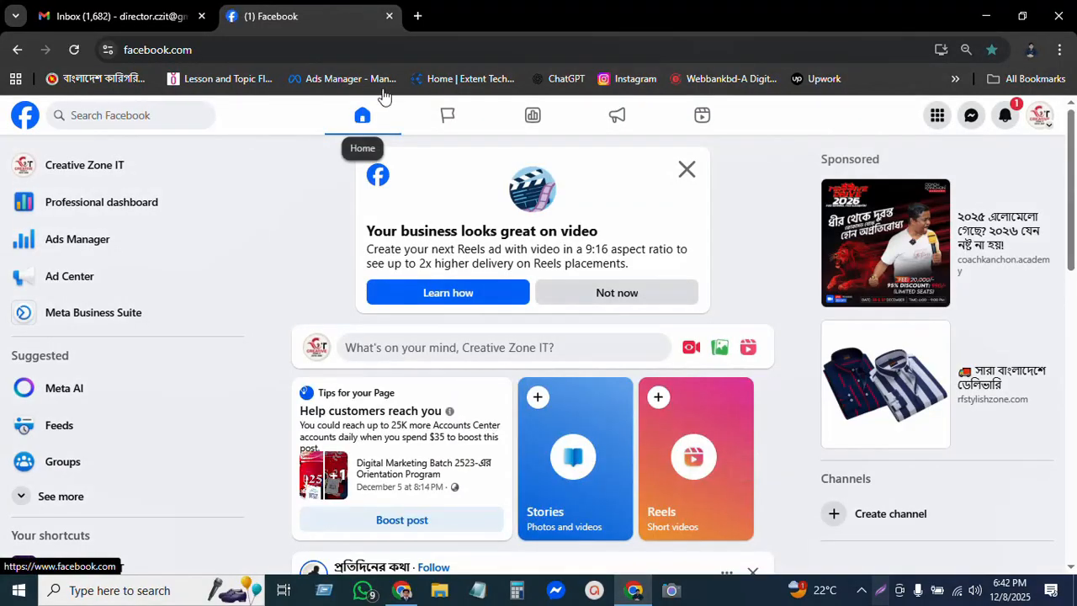
left_click(613, 300)
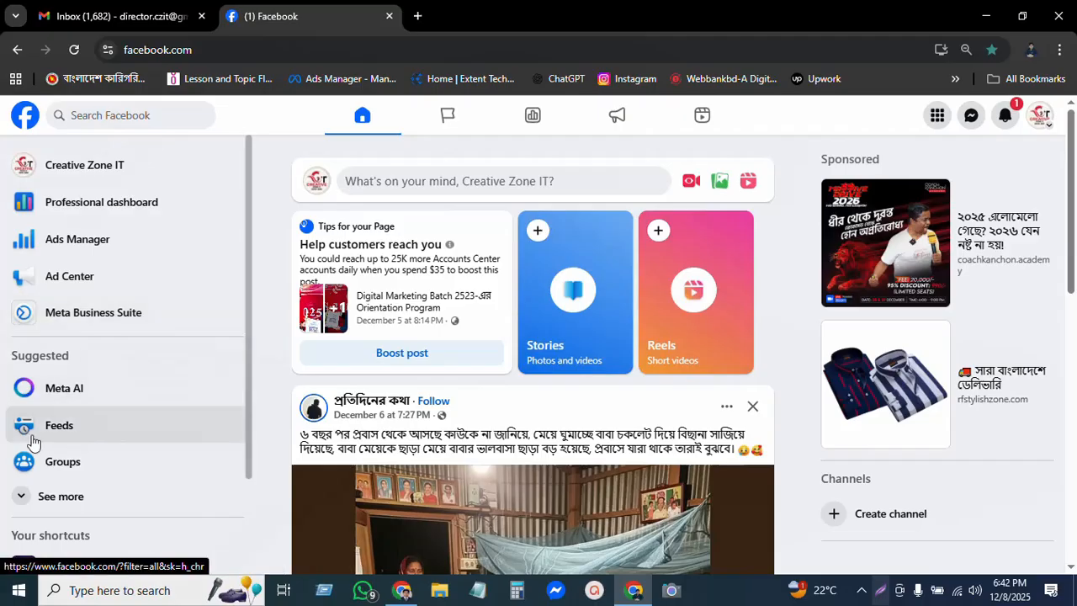
left_click(75, 317)
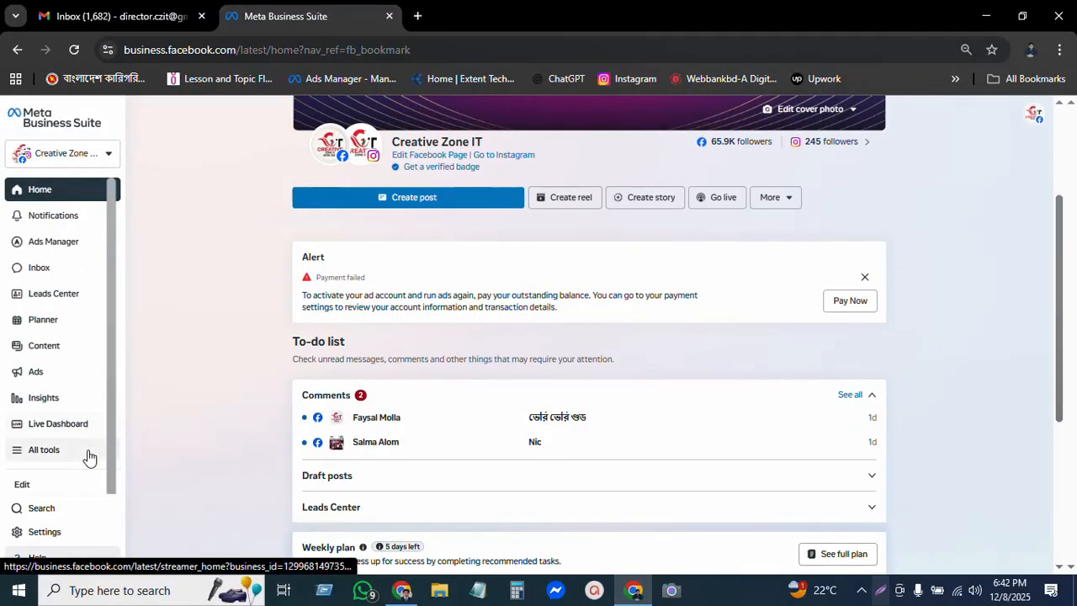
left_click(25, 449)
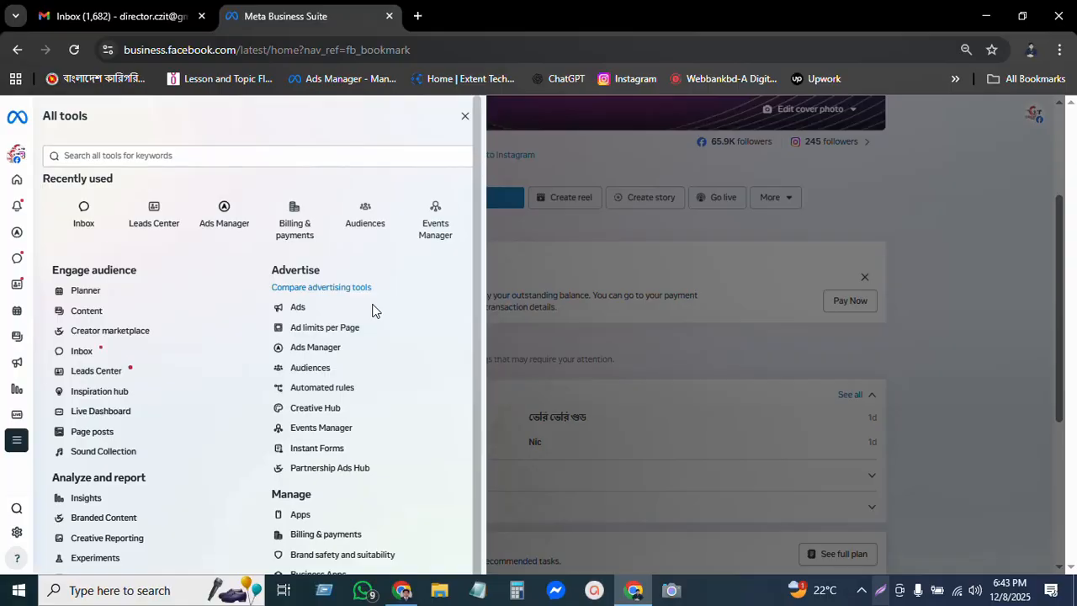
Open Ads Manager and switch to the Office ad account in the Branding HUB business portfolio
left_click(310, 348)
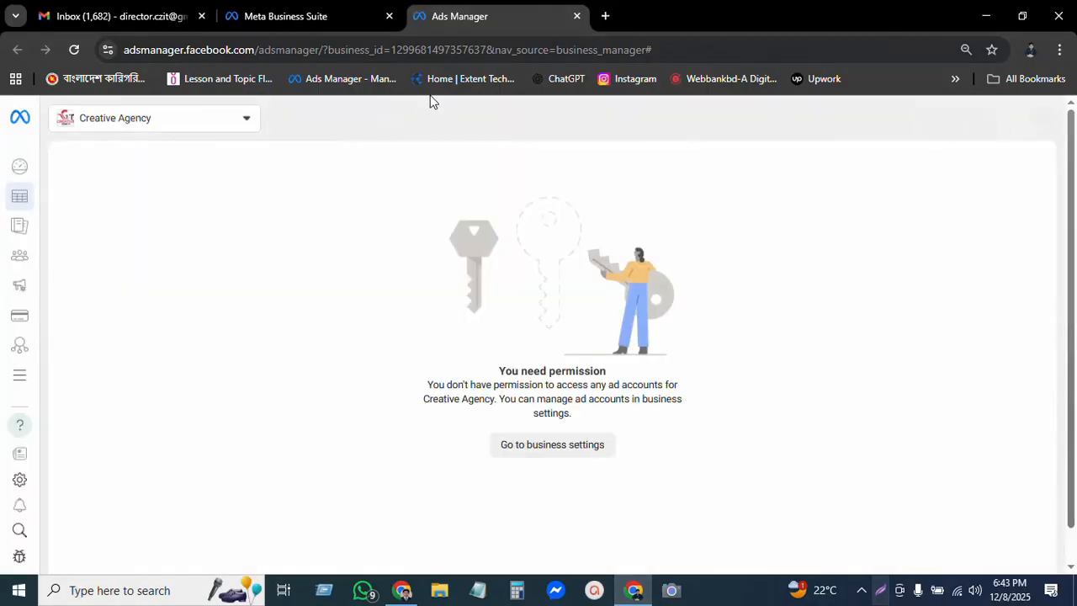
left_click(158, 124)
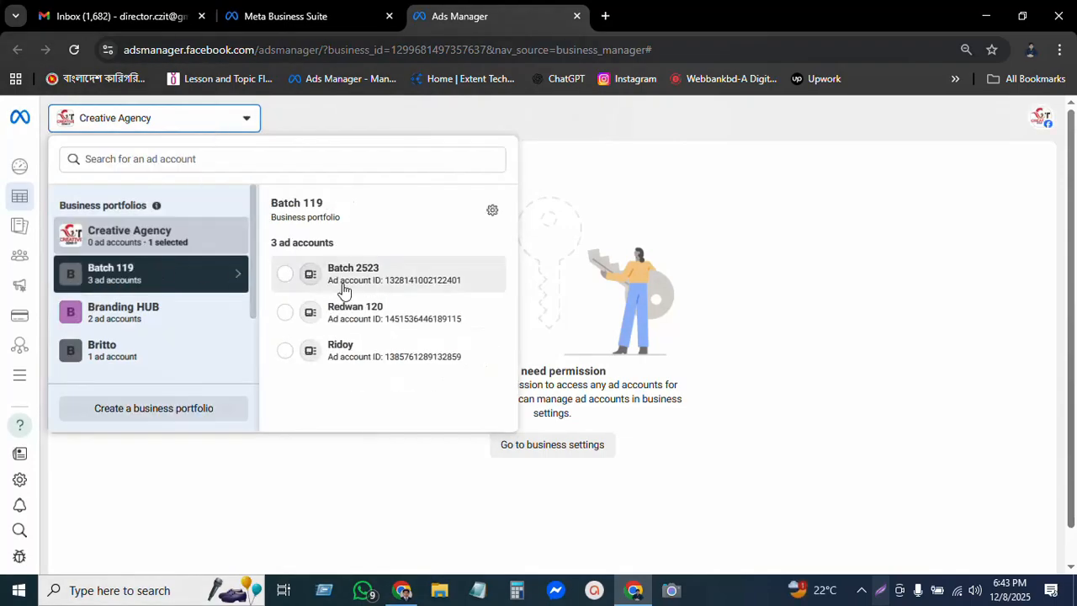
mouse_move(166, 311)
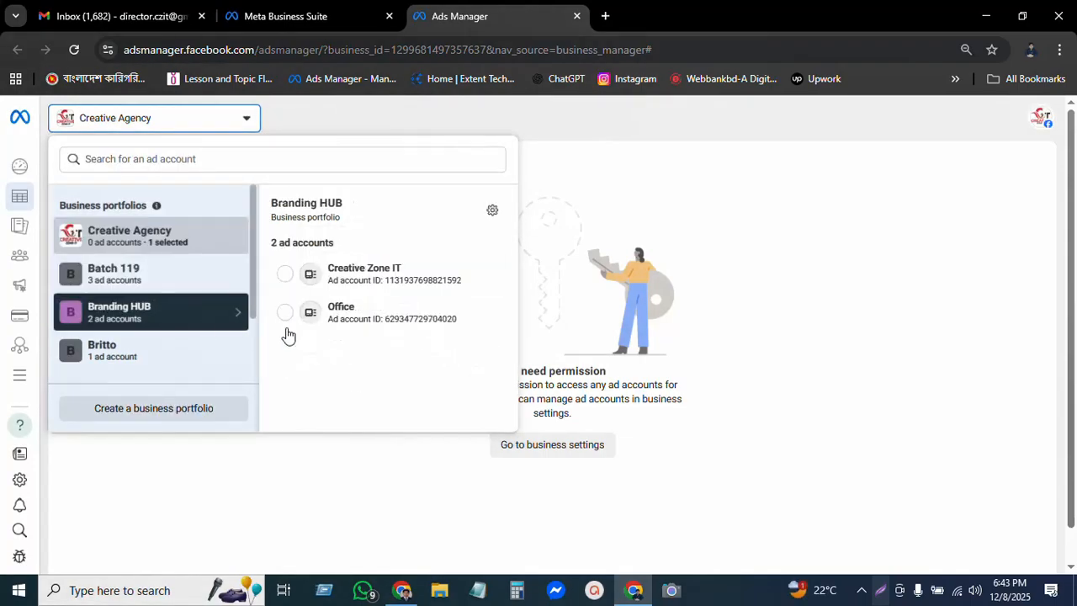
left_click(389, 311)
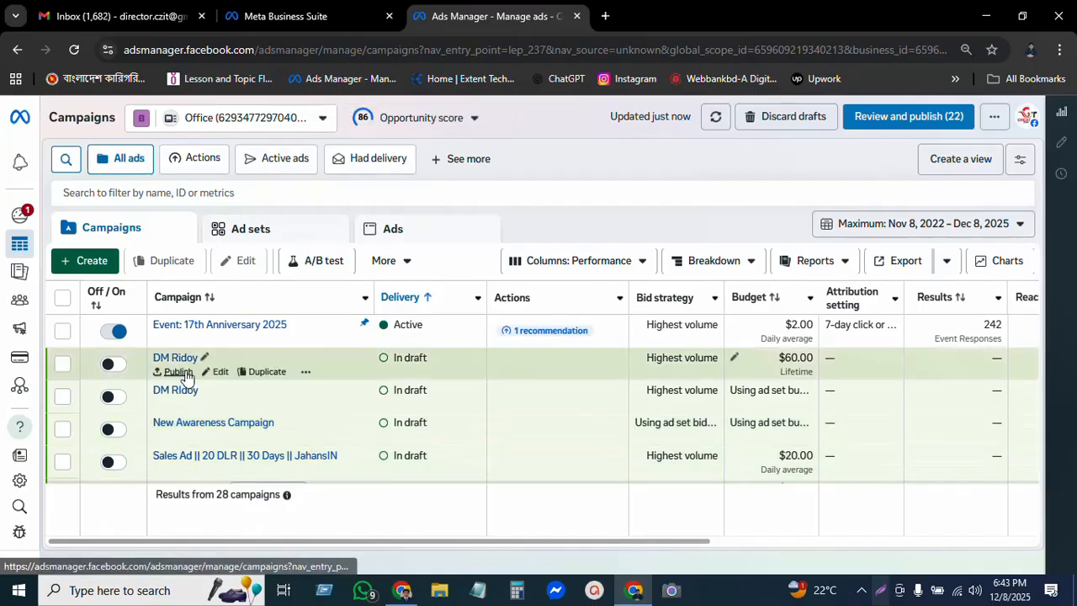
Create a new manual engagement campaign with the Auction buying type
left_click(105, 269)
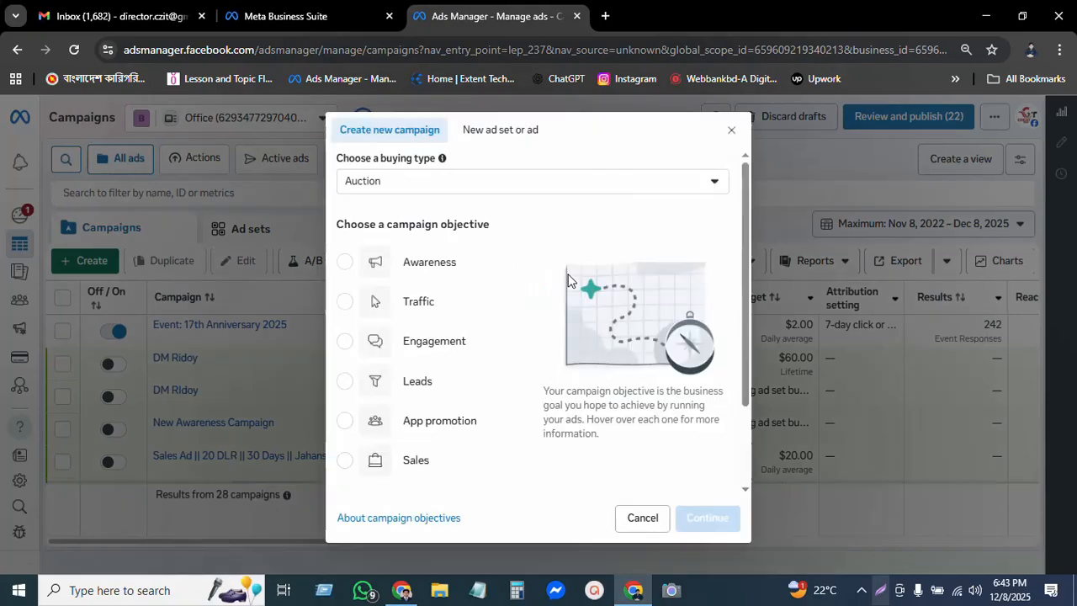
left_click(434, 346)
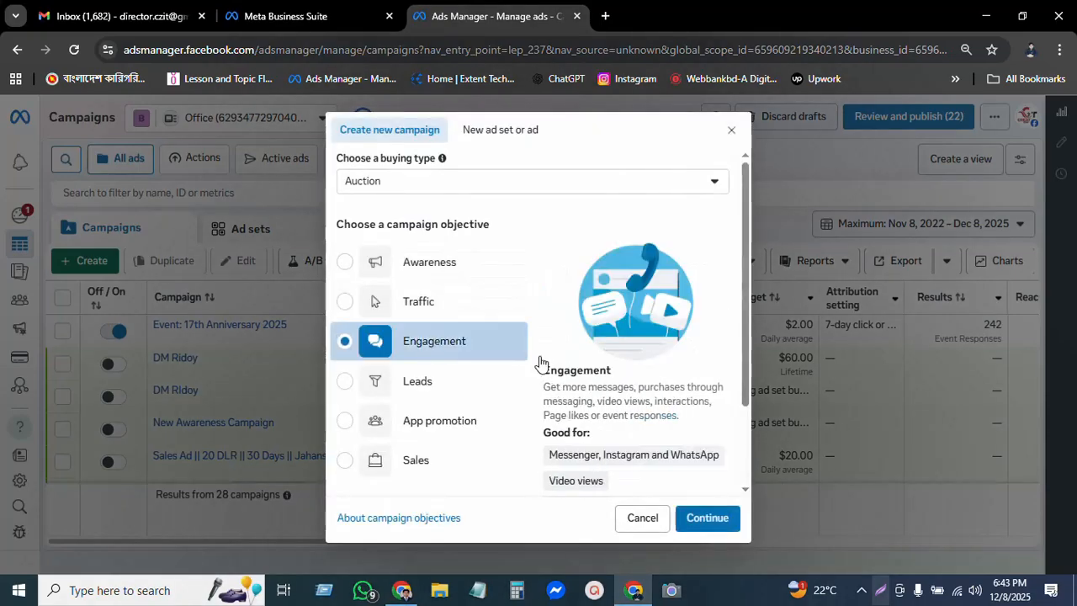
left_click(714, 519)
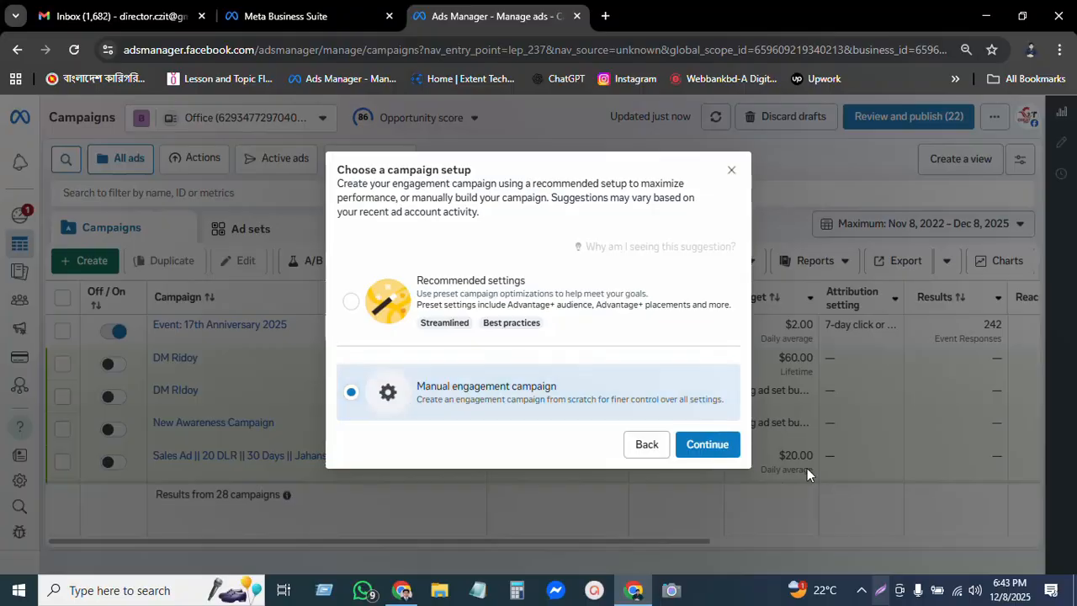
left_click(721, 451)
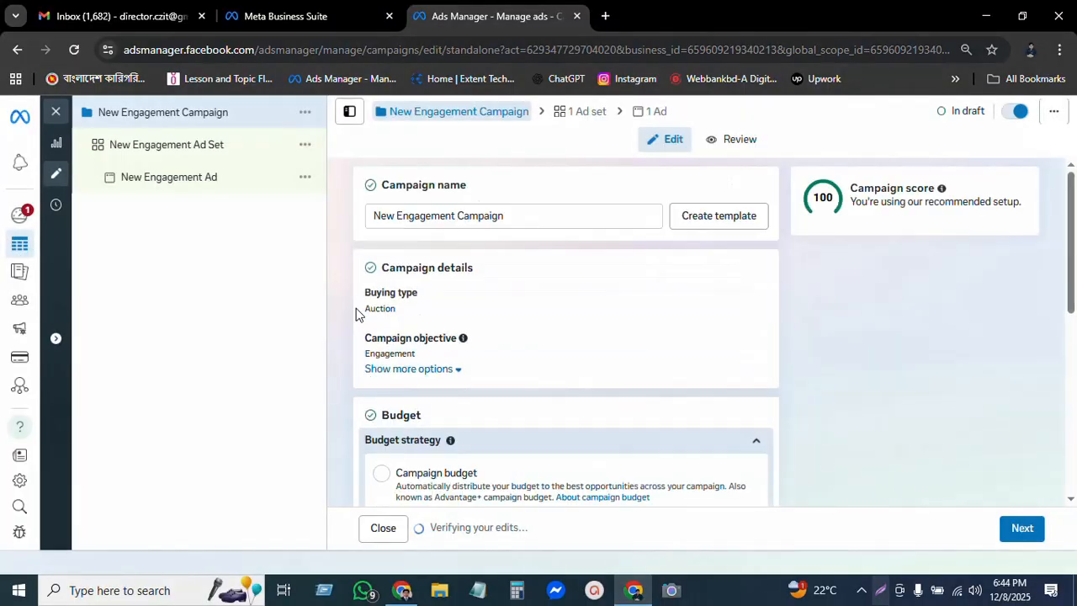
Set the new ad set's conversion location to Facebook Page
left_click(590, 114)
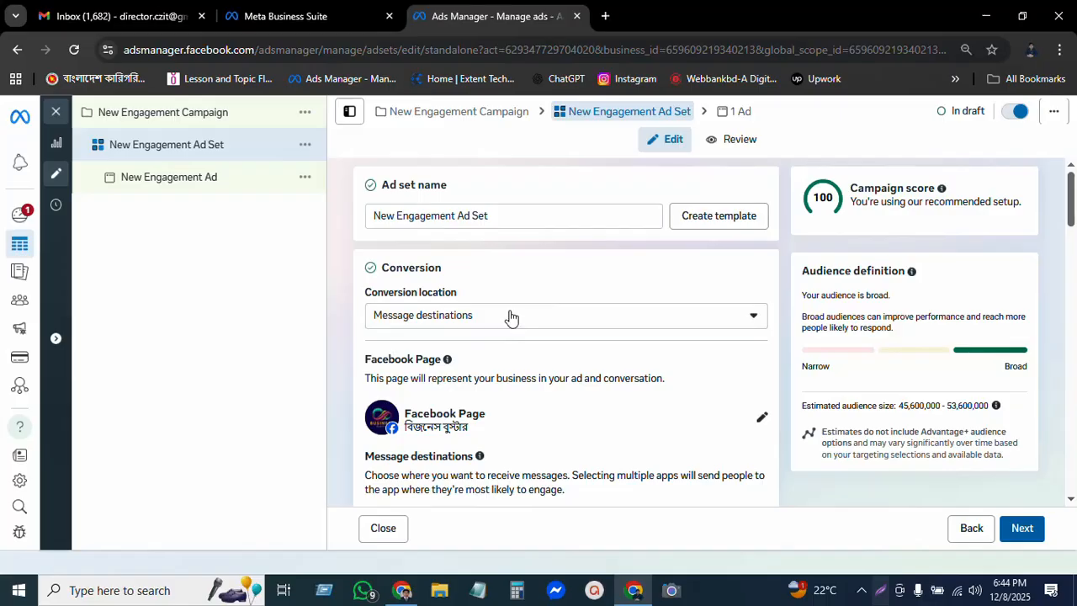
left_click(510, 315)
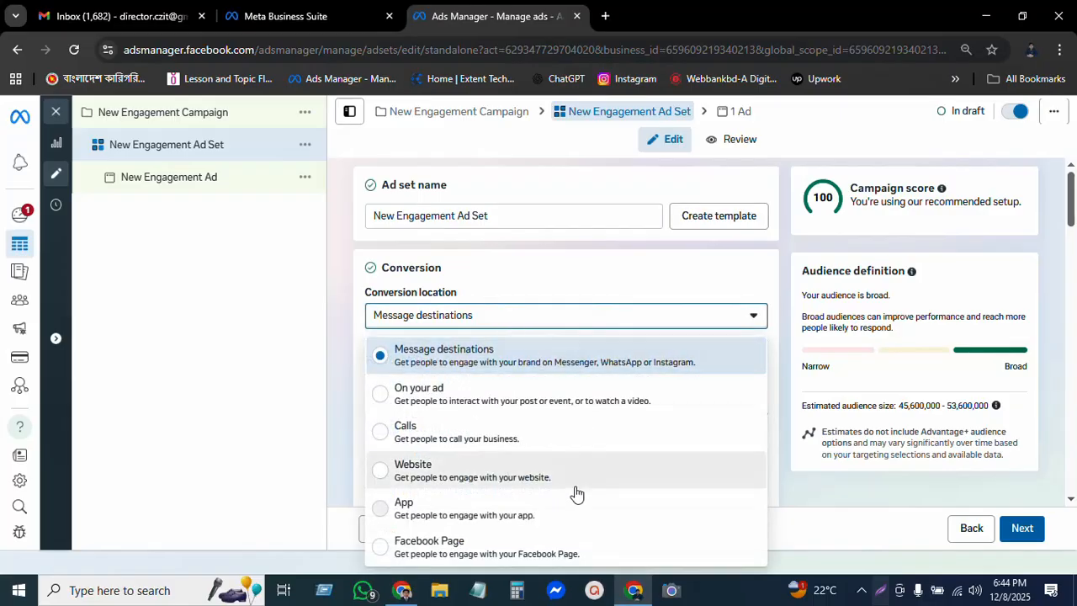
scroll(760, 303, "down", 2)
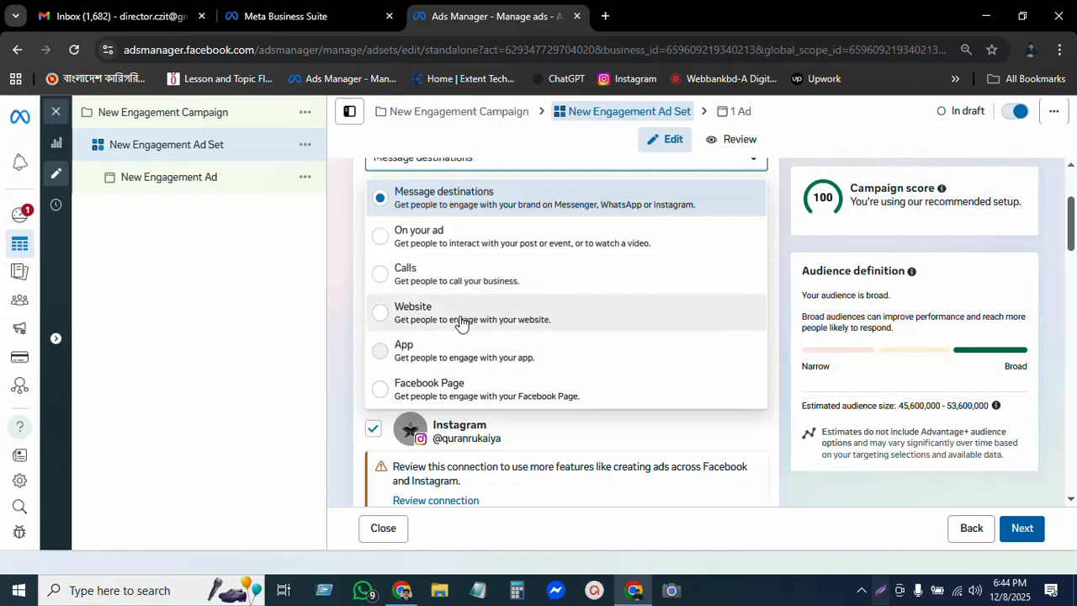
left_click(453, 388)
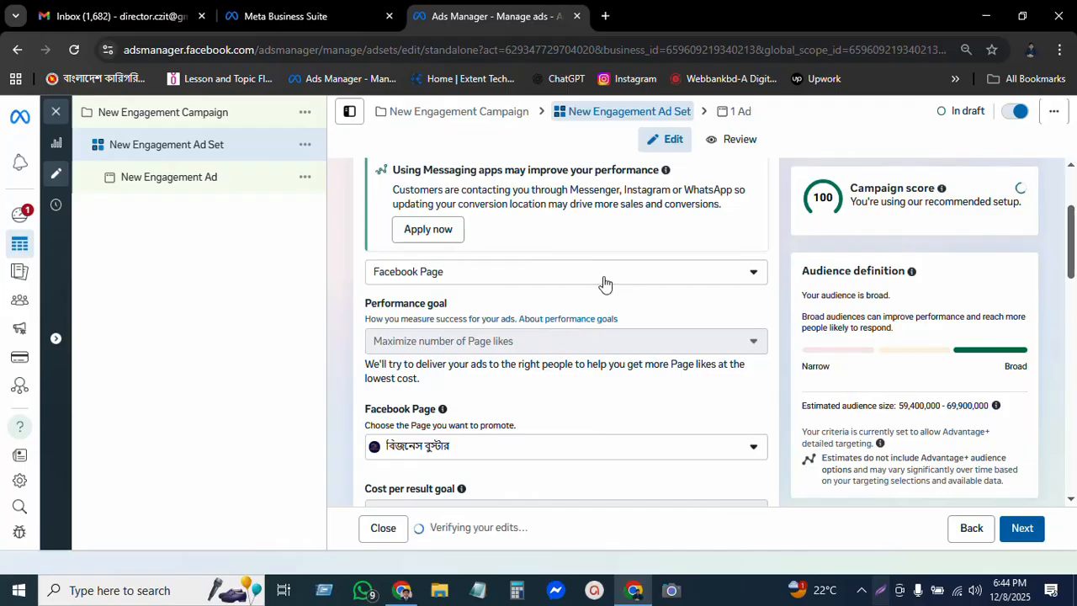
left_click(603, 283)
left_click(600, 261)
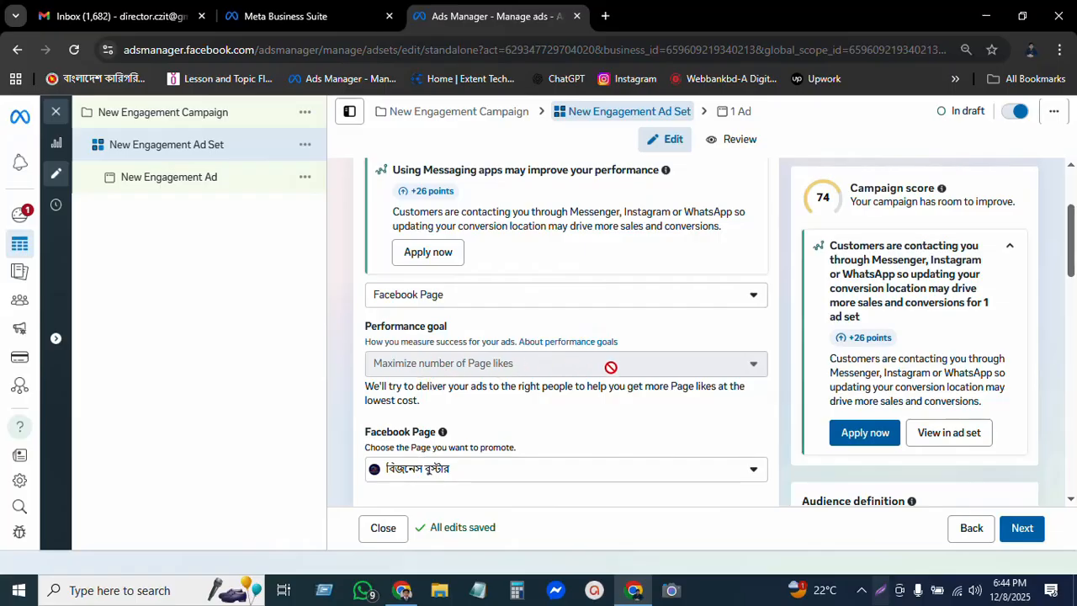
Check the ad set's performance goal and browse the Facebook Pages that can be promoted
mouse_move(537, 368)
left_click(541, 474)
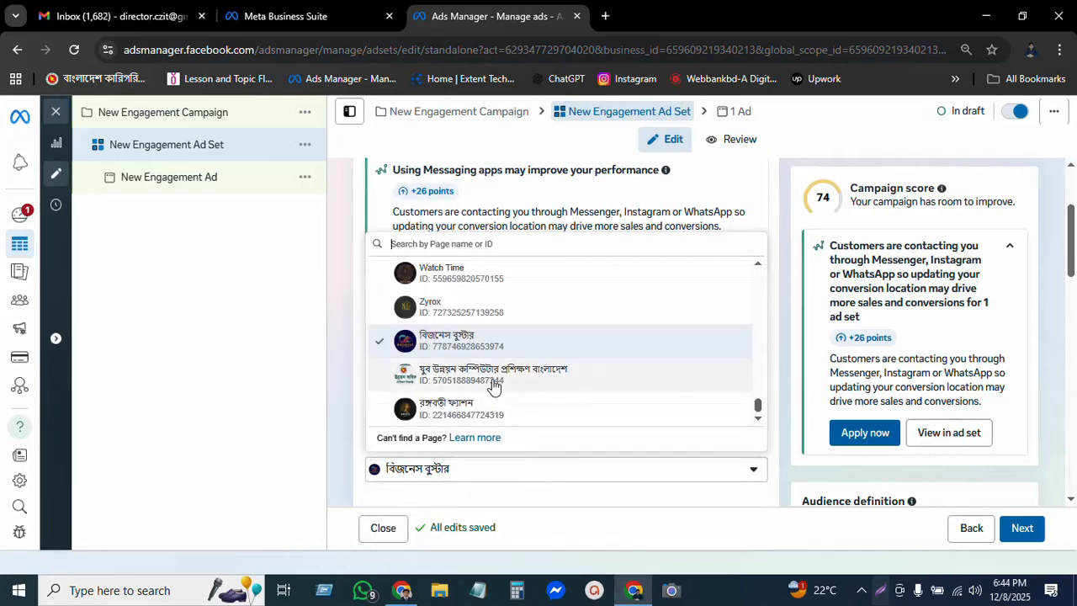
left_click(754, 176)
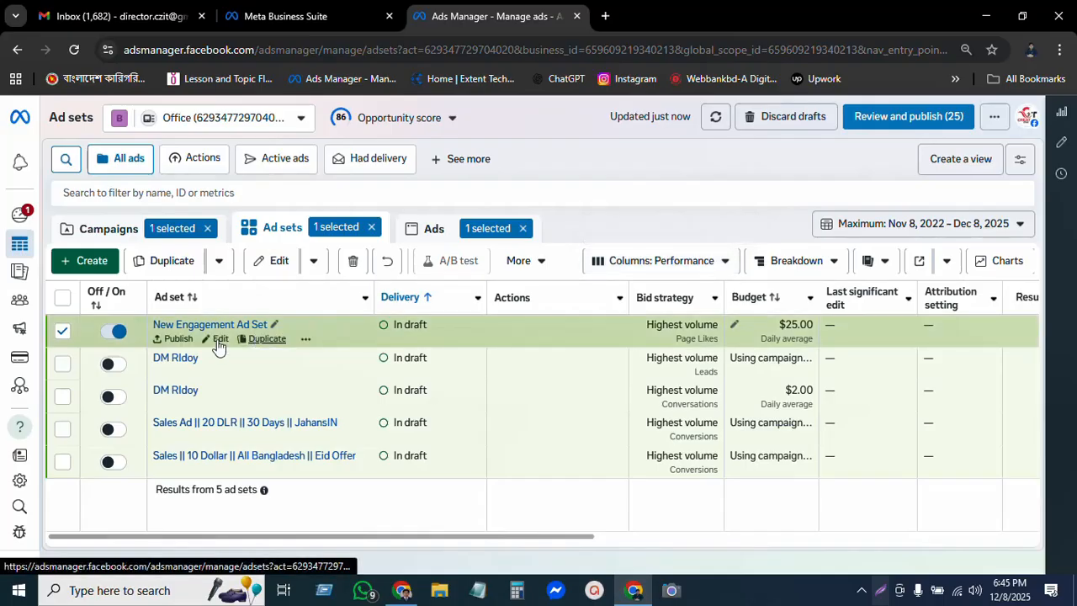
Reopen New Engagement Ad Set for editing, keep the daily budget type, and review the schedule, audience and placements
left_click(220, 339)
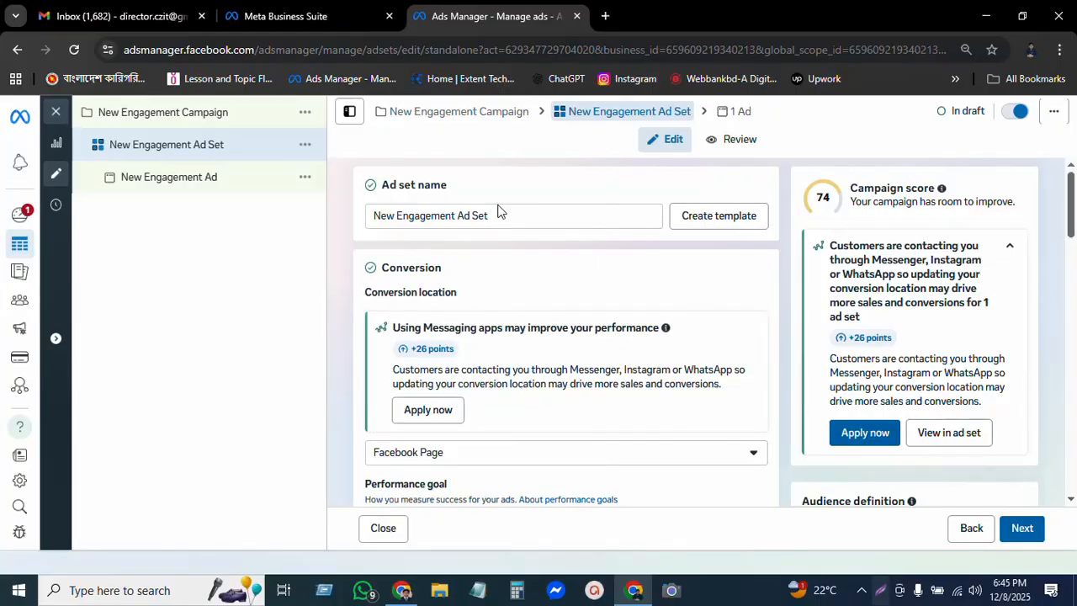
scroll(581, 344, "down", 5)
scroll(481, 344, "down", 3)
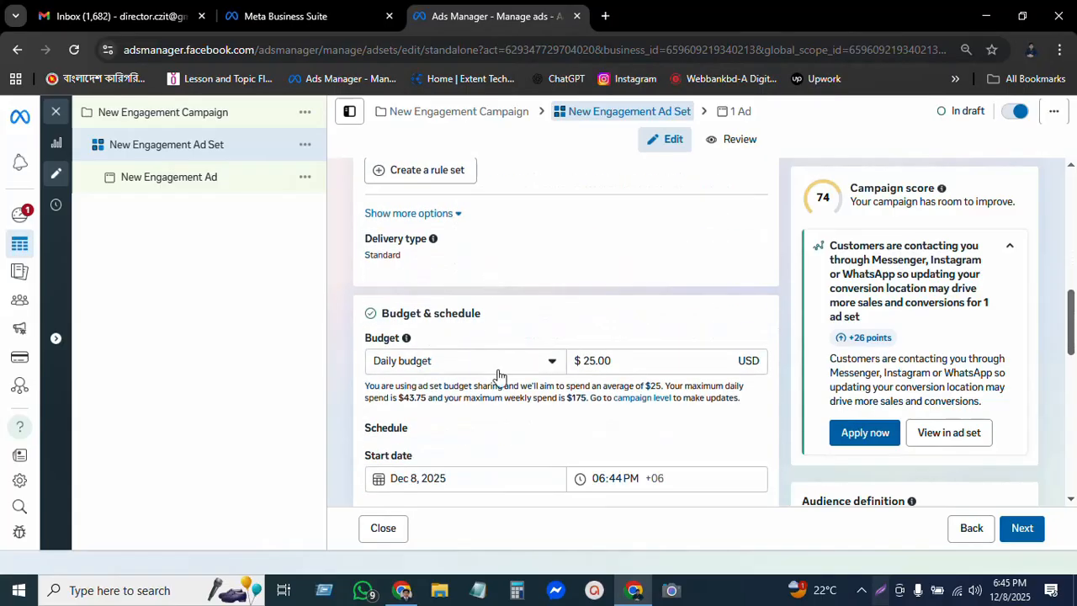
left_click(493, 365)
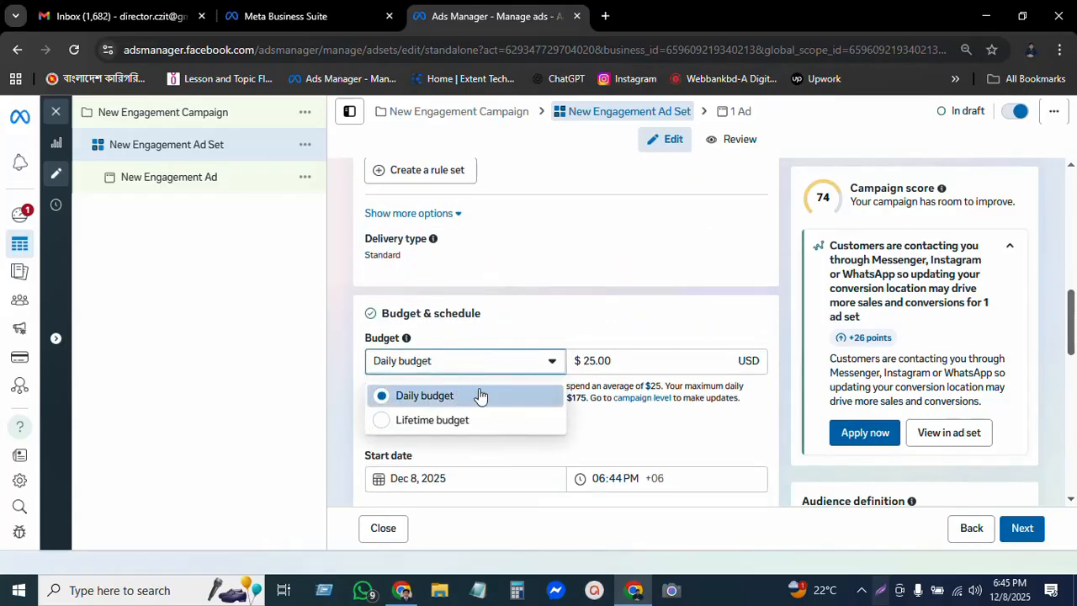
left_click(480, 396)
scroll(423, 291, "down", 3)
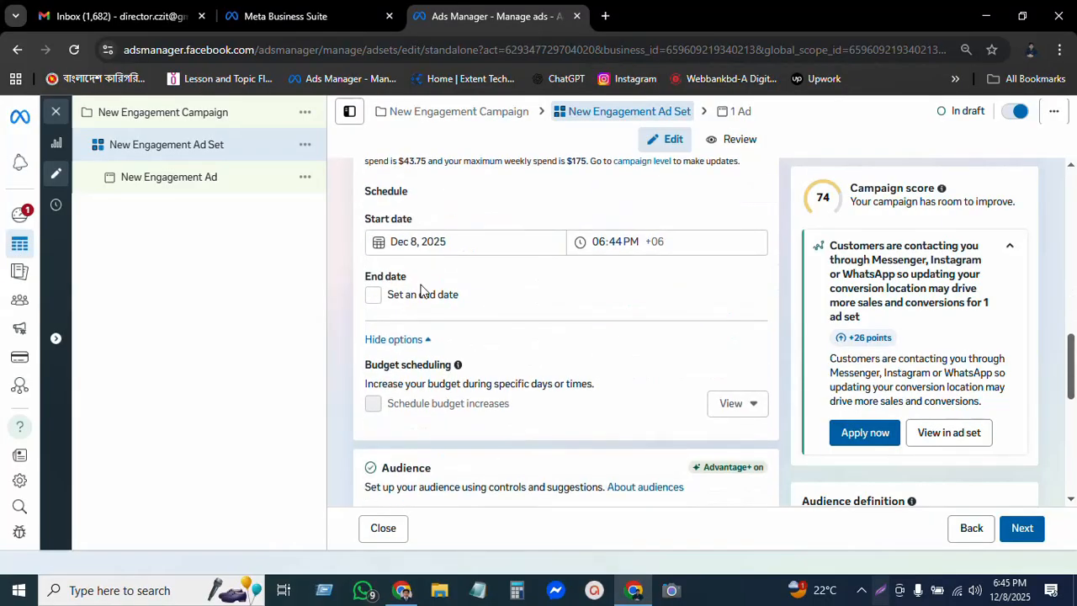
scroll(512, 337, "down", 2)
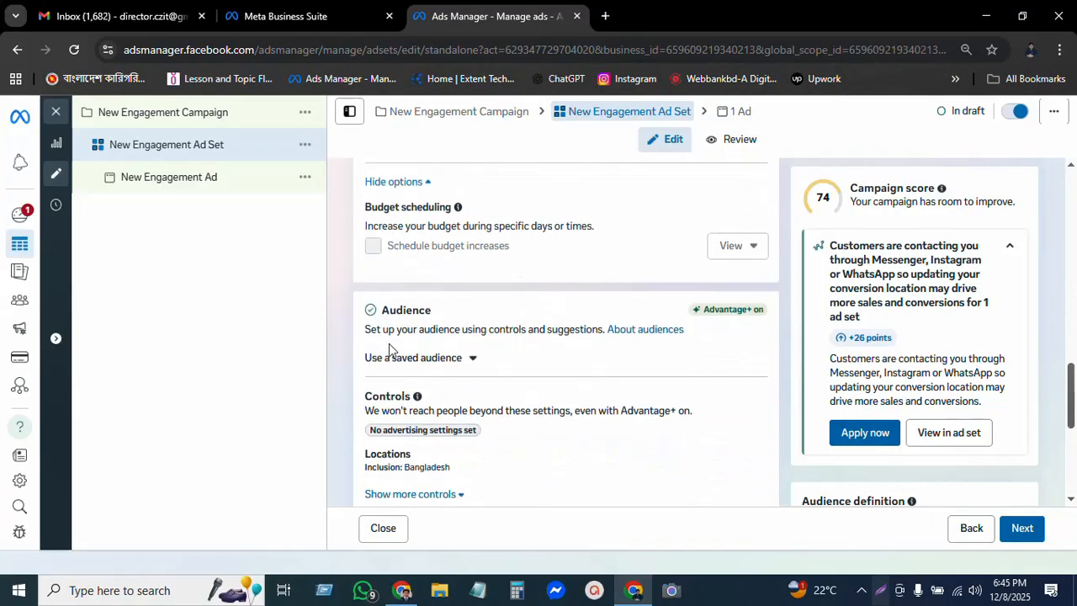
scroll(514, 337, "down", 4)
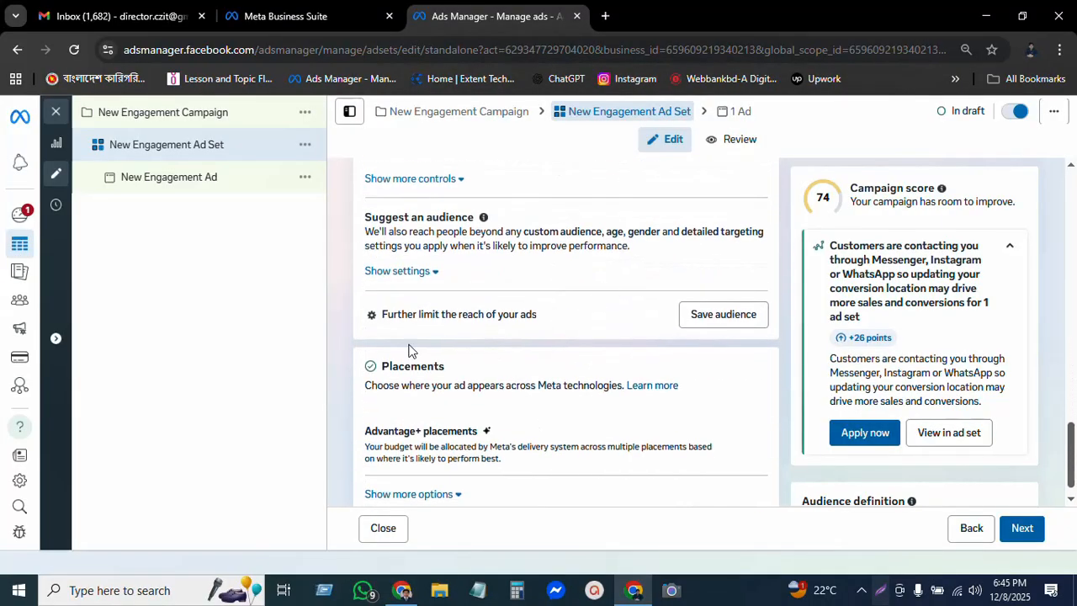
scroll(582, 320, "down", 1)
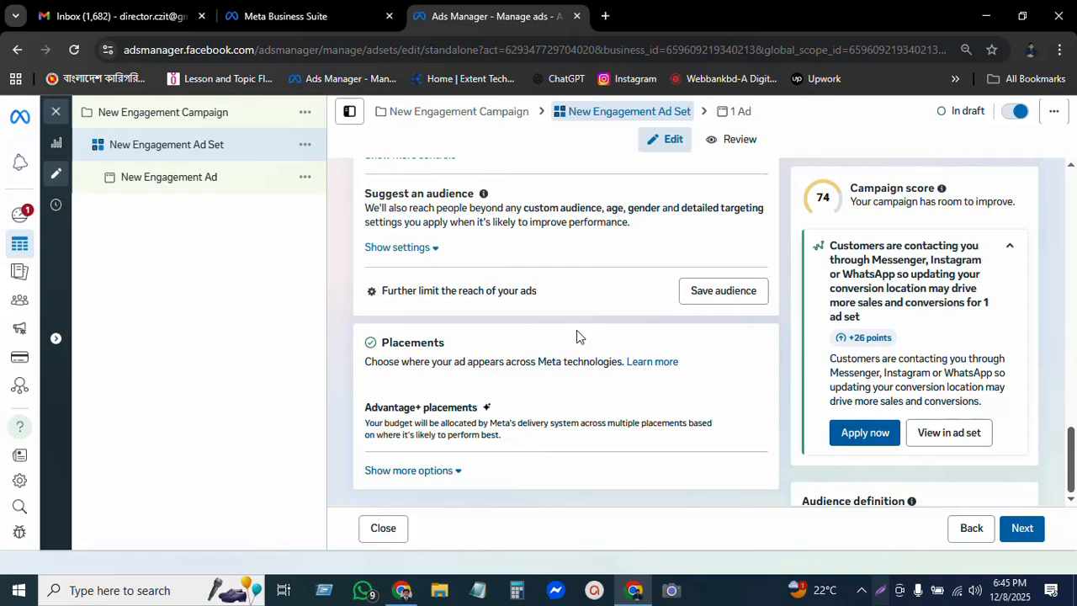
Continue to the ad level and review the ad's name, Facebook Page identity, multi-advertiser setup and destination
left_click(1022, 529)
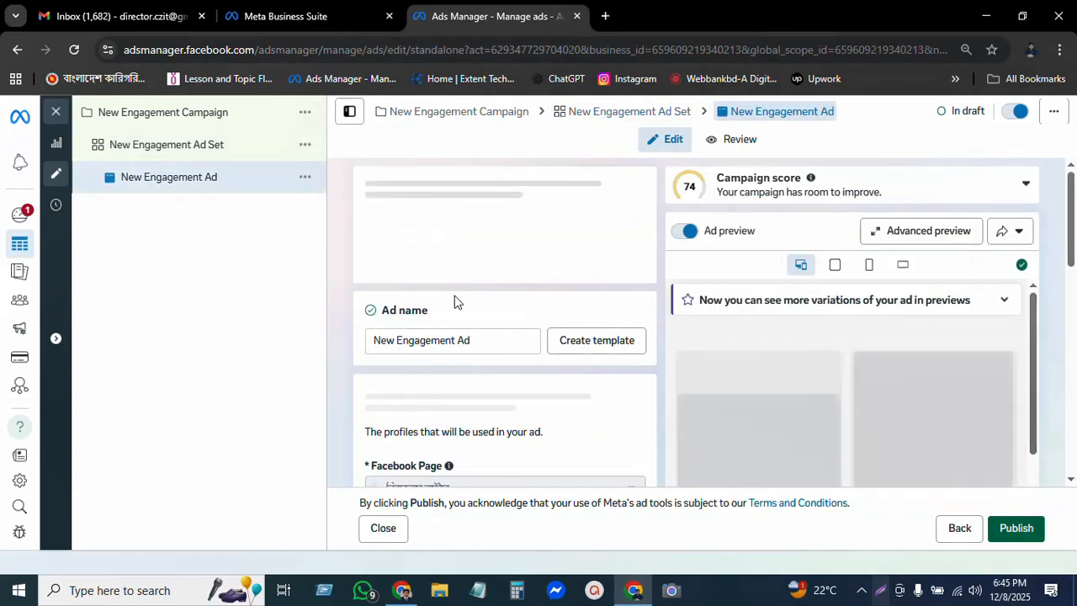
scroll(500, 354, "down", 3)
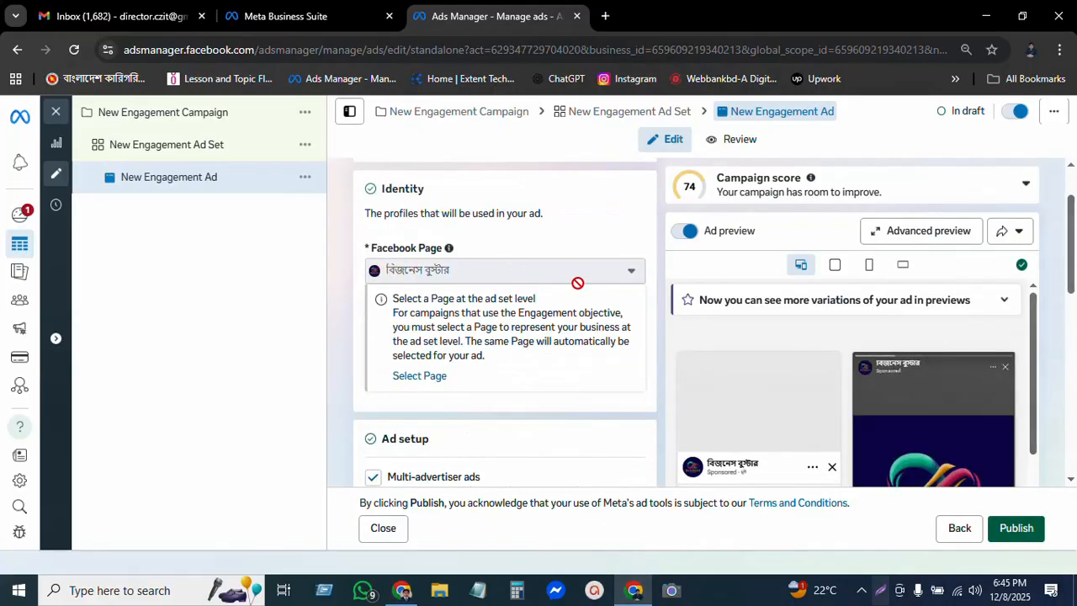
scroll(589, 278, "down", 1)
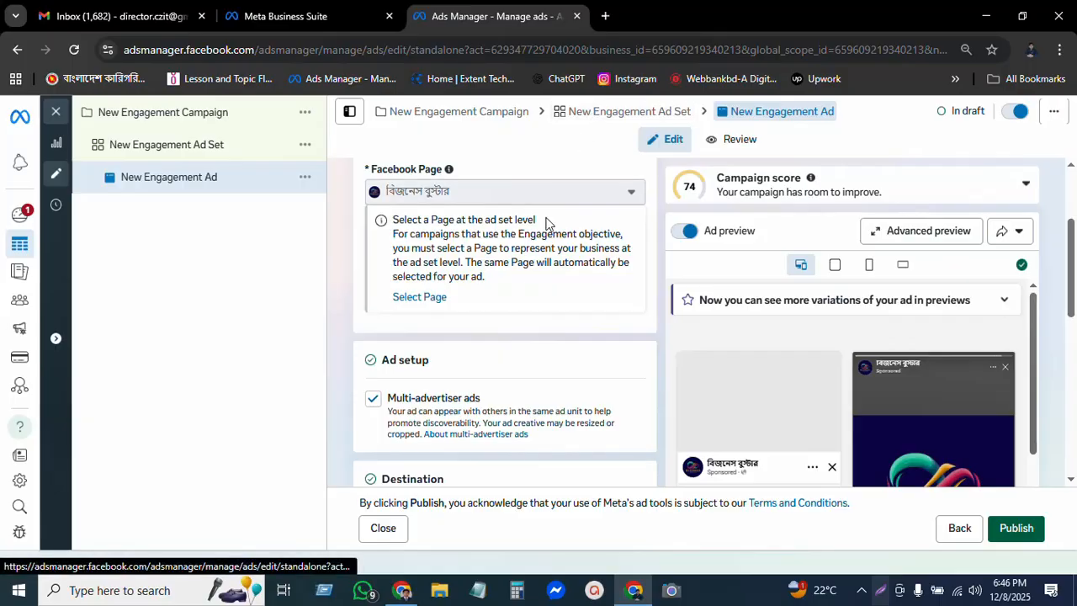
scroll(491, 367, "down", 2)
scroll(547, 244, "down", 2)
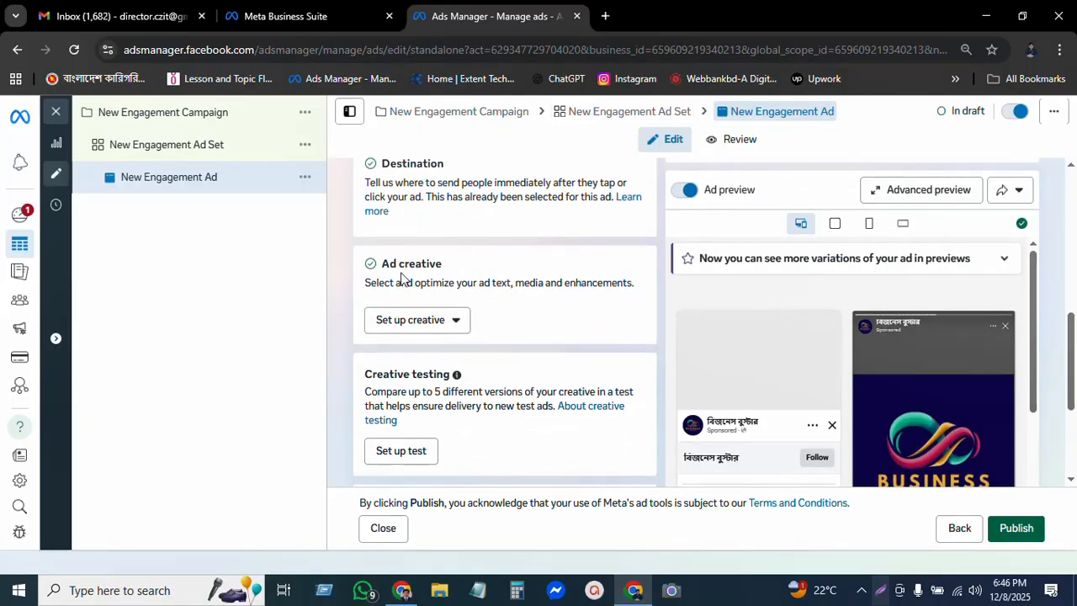
left_click(443, 325)
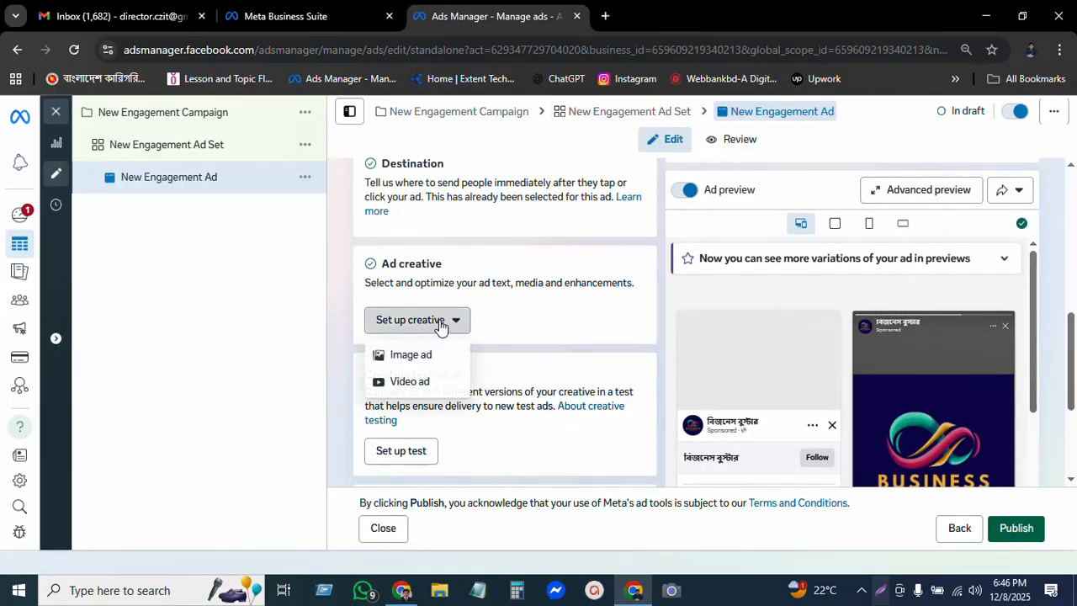
left_click(414, 384)
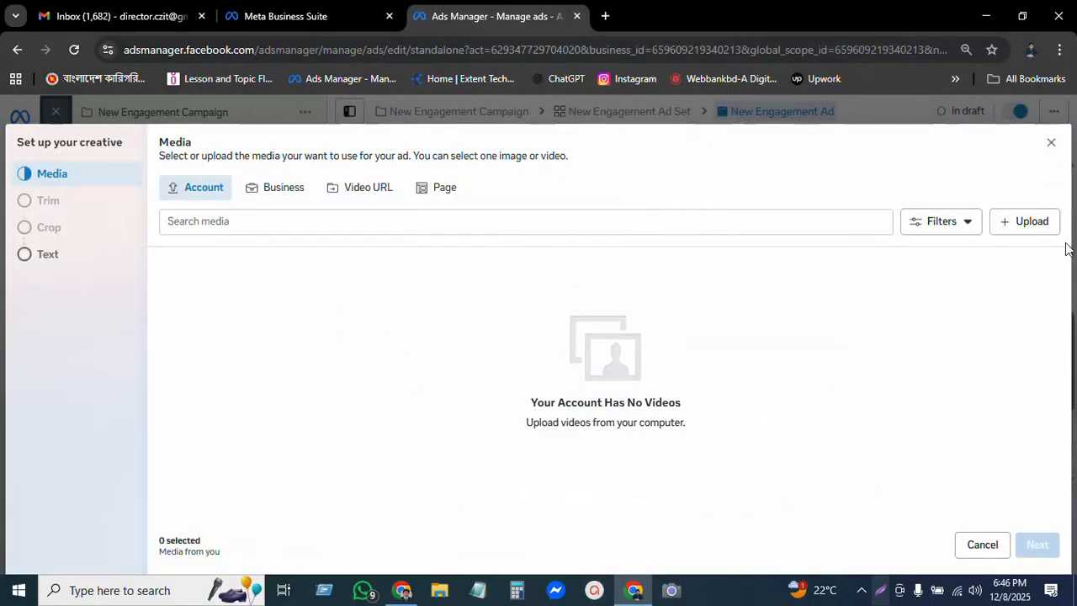
left_click(1052, 142)
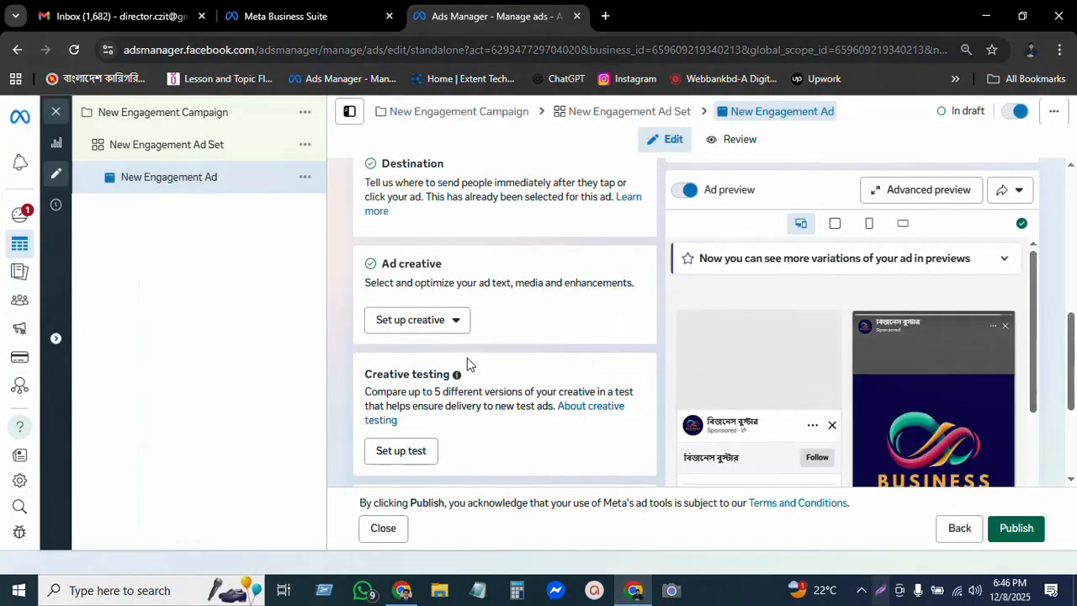
Set up an image ad creative with the 1280 × 720 17th Anniversary account image, leave the primary text empty, and check the preview
left_click(446, 327)
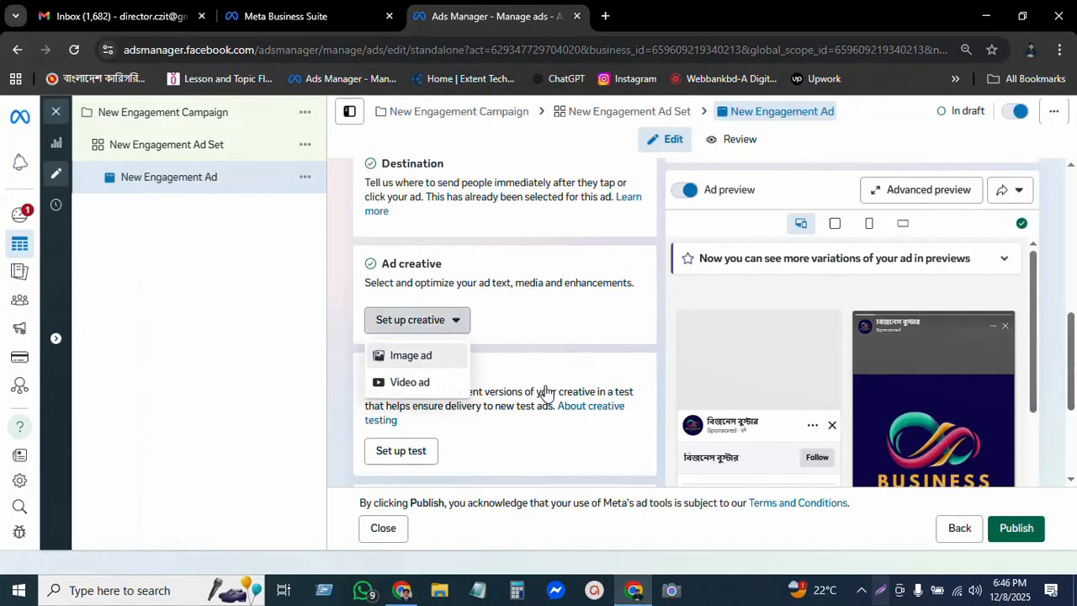
left_click(416, 355)
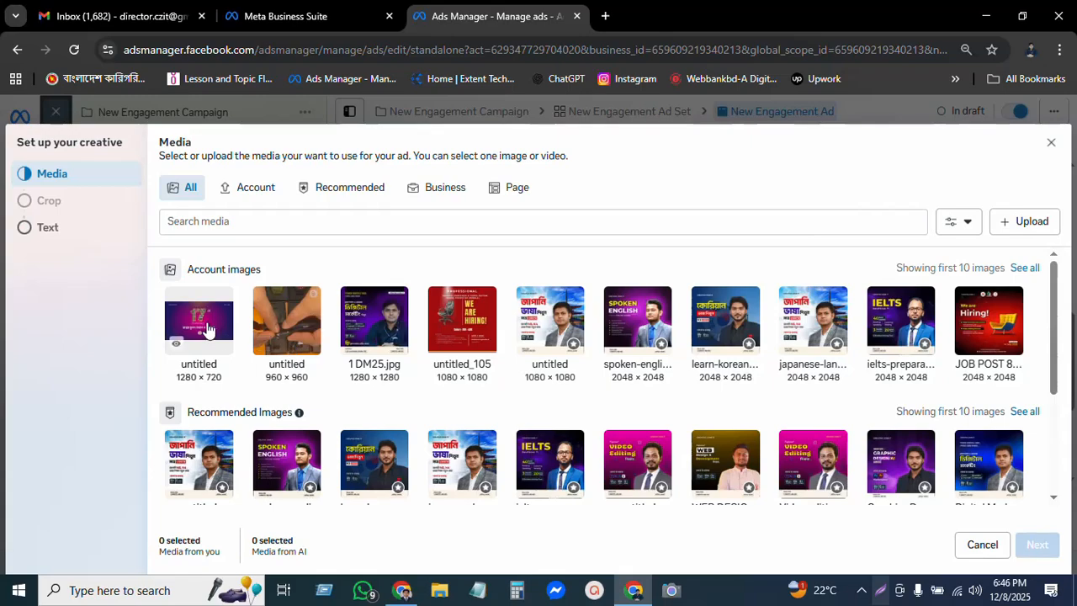
left_click(205, 327)
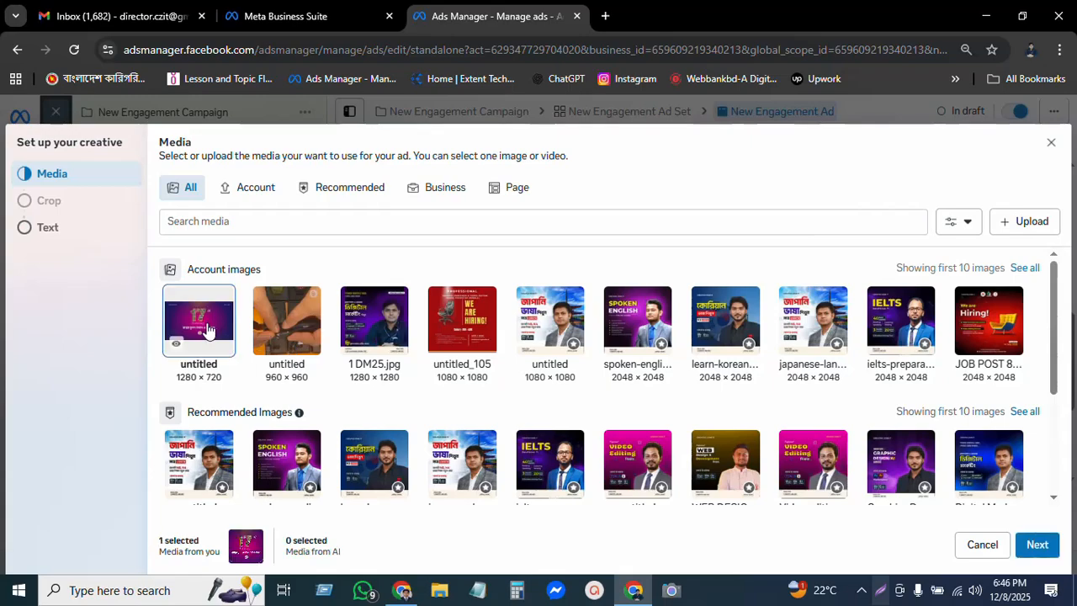
left_click(1035, 545)
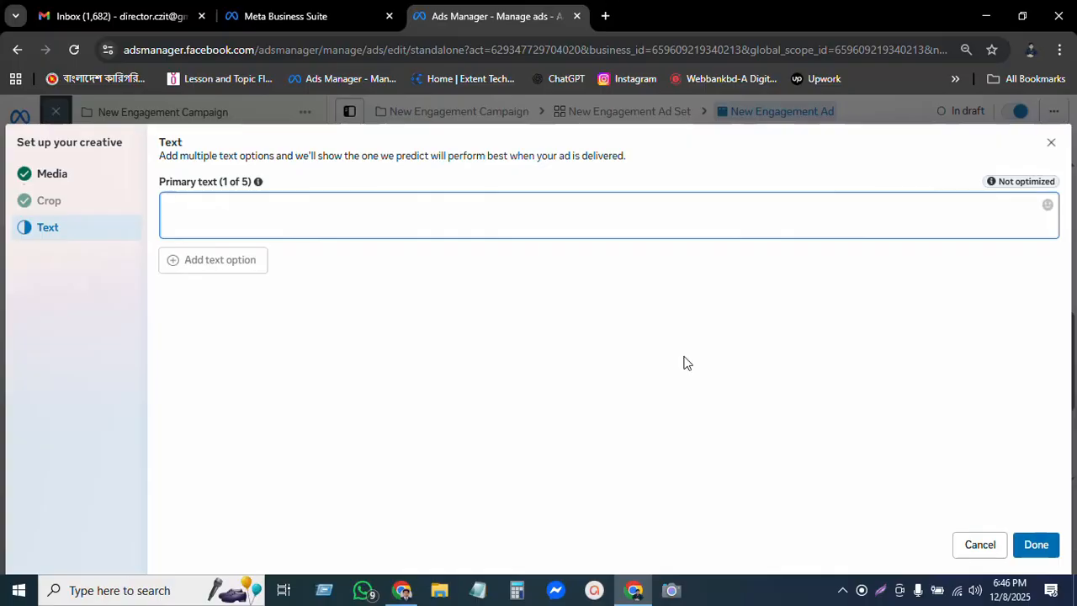
left_click(1033, 547)
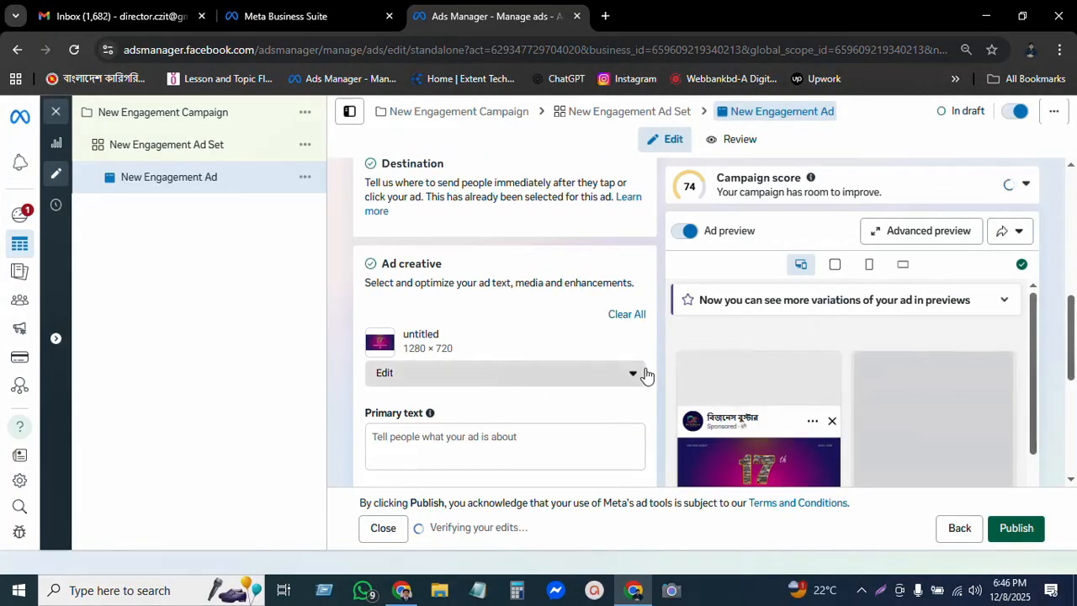
scroll(916, 358, "down", 3)
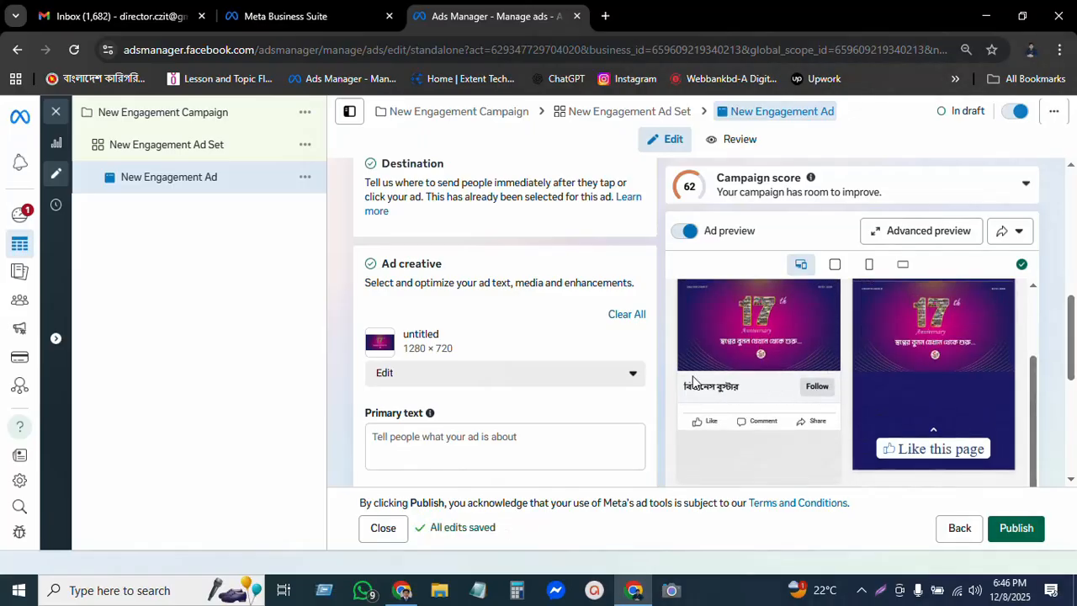
Return to New Engagement Ad Set and change the promoted Facebook Page to Creative Zone IT, searching the Pages for "cre"
left_click(590, 113)
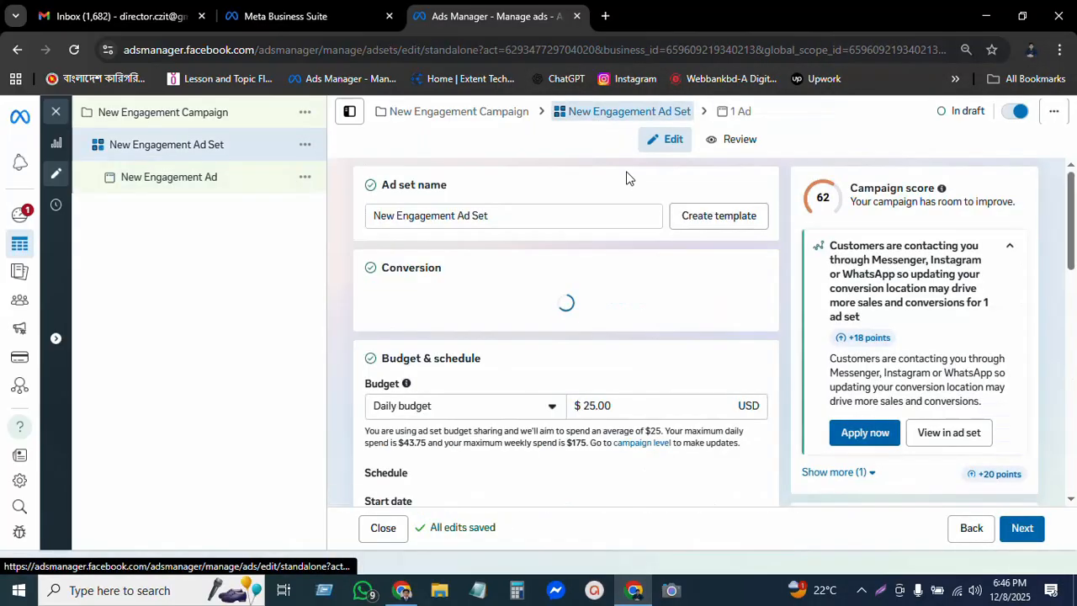
scroll(608, 349, "down", 3)
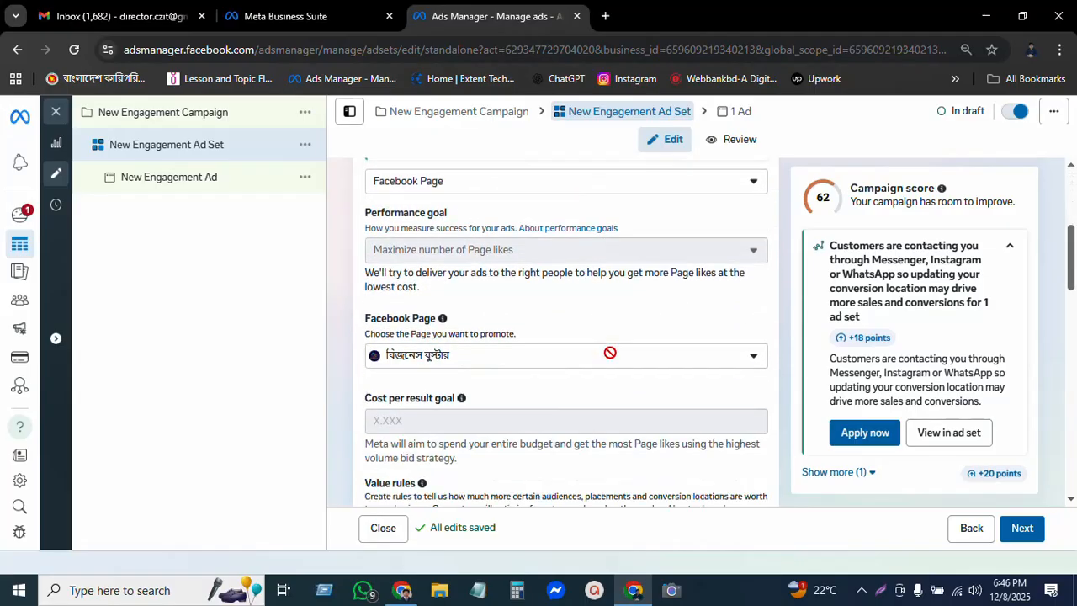
scroll(610, 353, "down", 2)
left_click(618, 241)
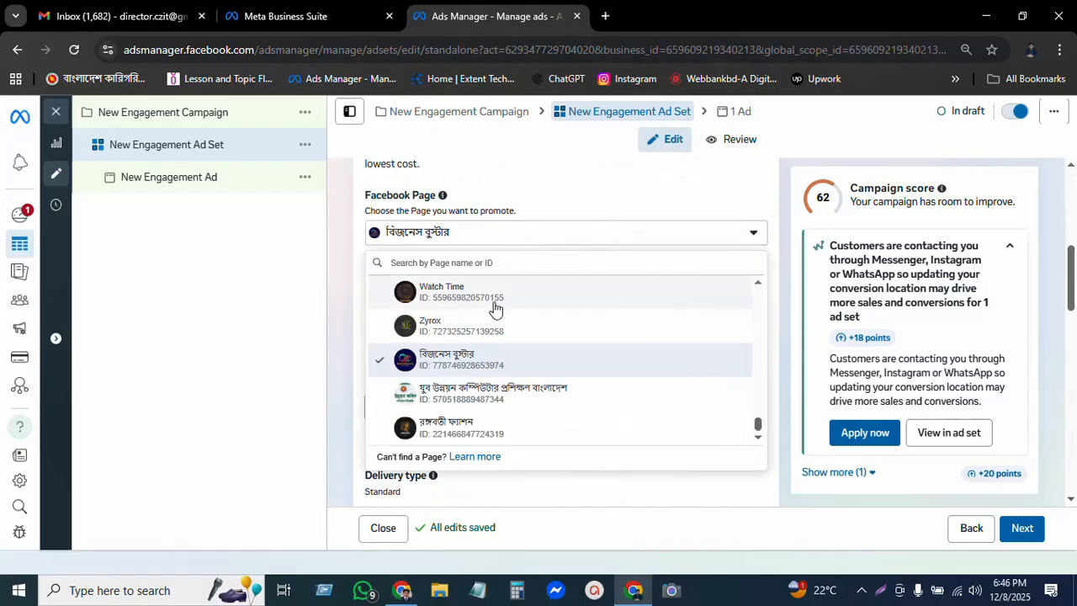
type("cre")
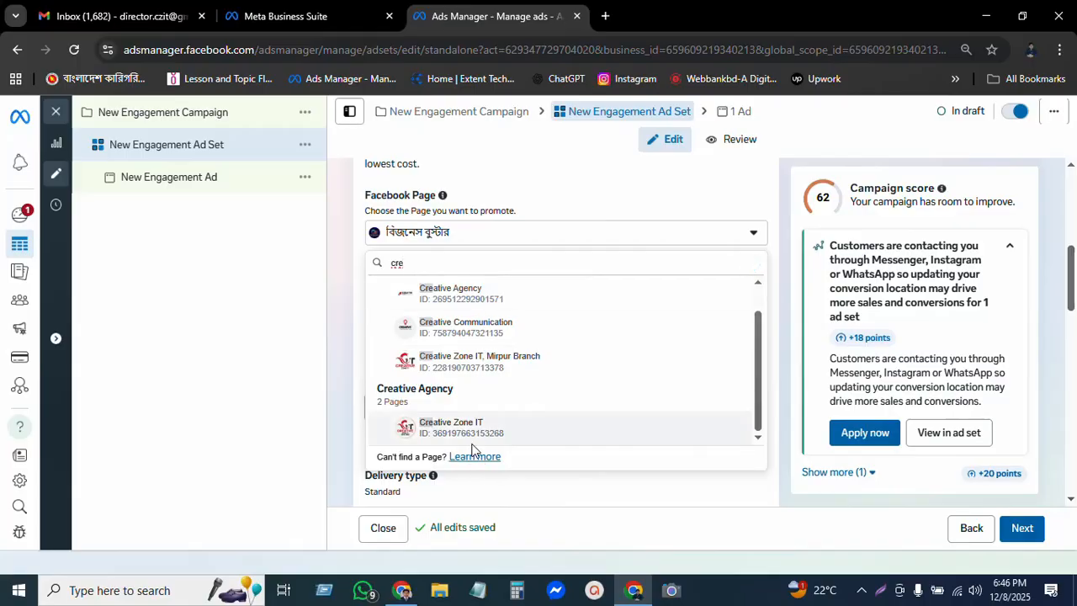
left_click(468, 427)
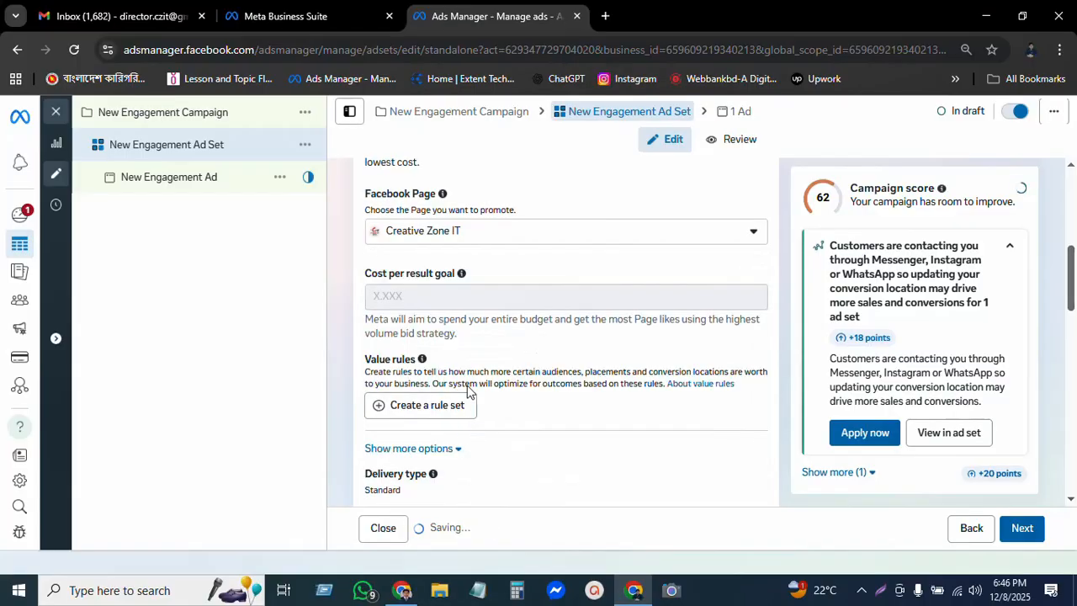
Set the ad set's daily budget to $5.00 and look over the schedule, audience and placements
scroll(626, 376, "down", 3)
scroll(625, 375, "down", 1)
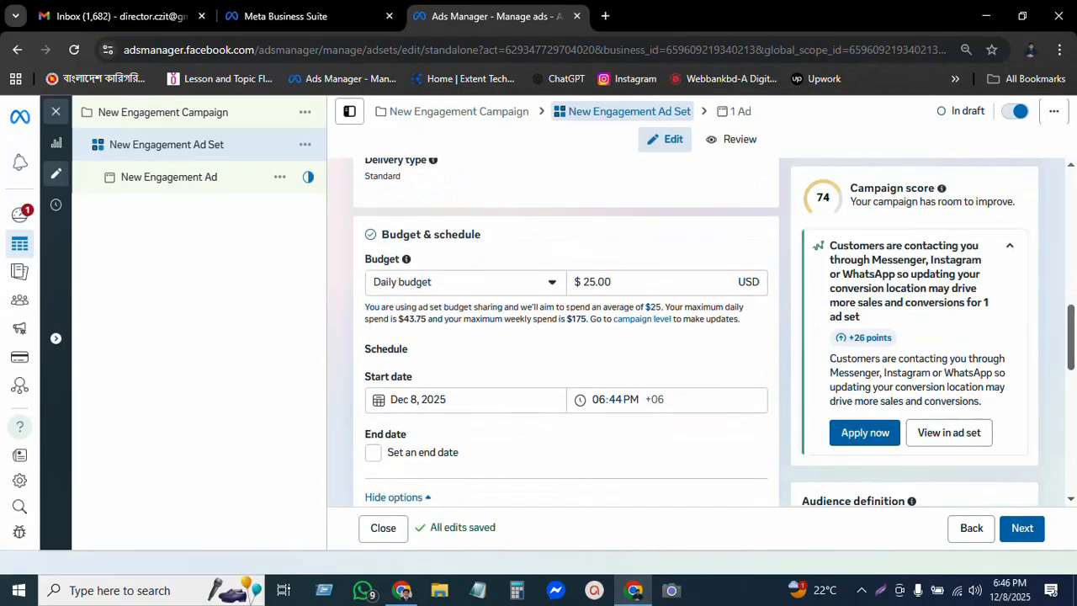
left_click(585, 282)
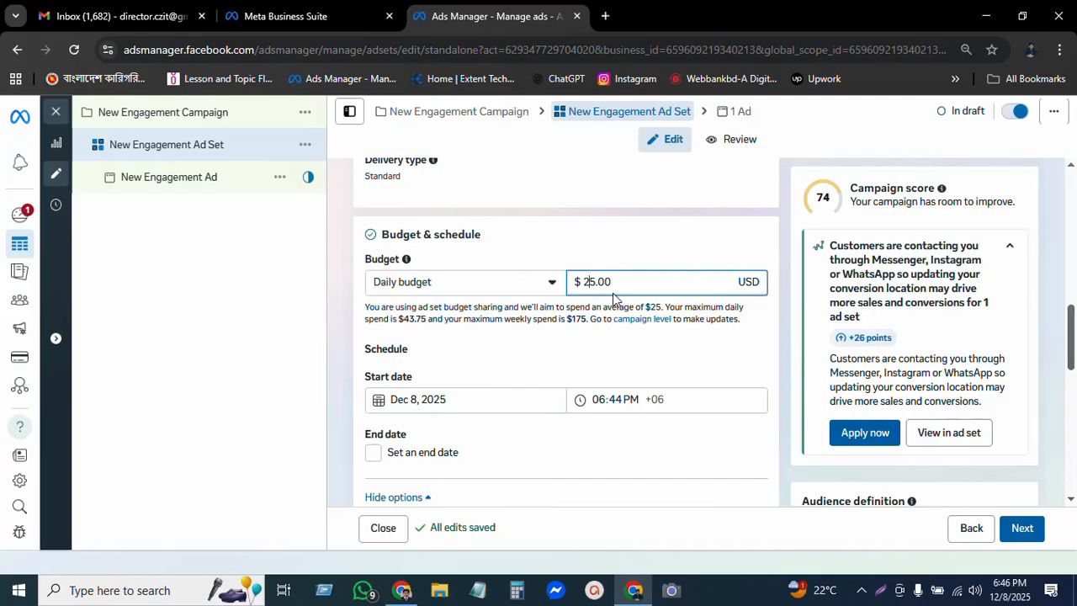
left_click(634, 266)
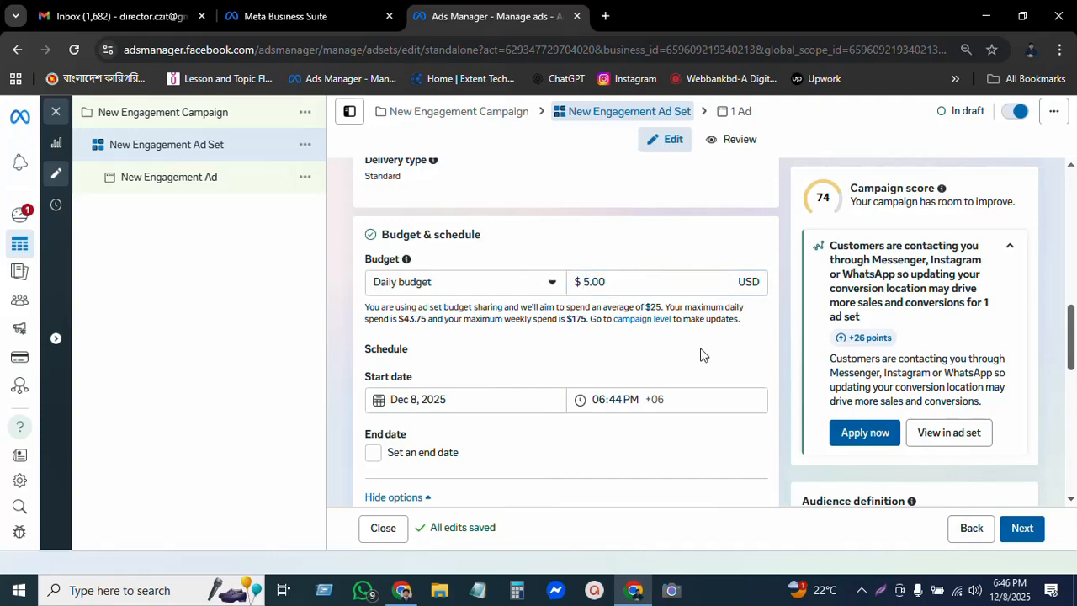
scroll(703, 355, "down", 1)
scroll(586, 274, "down", 2)
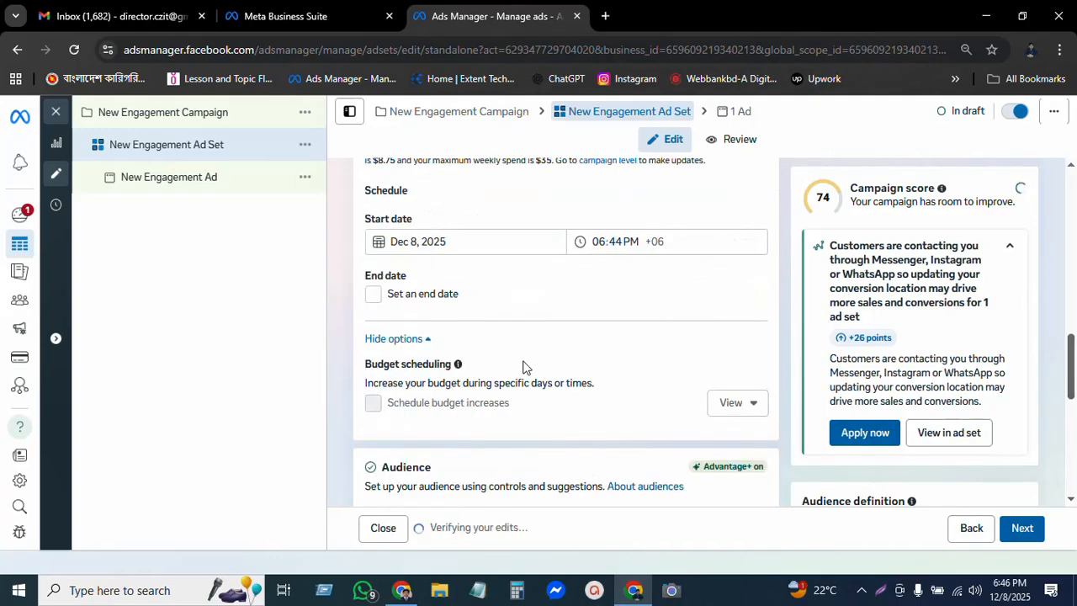
scroll(525, 365, "down", 2)
scroll(574, 366, "down", 4)
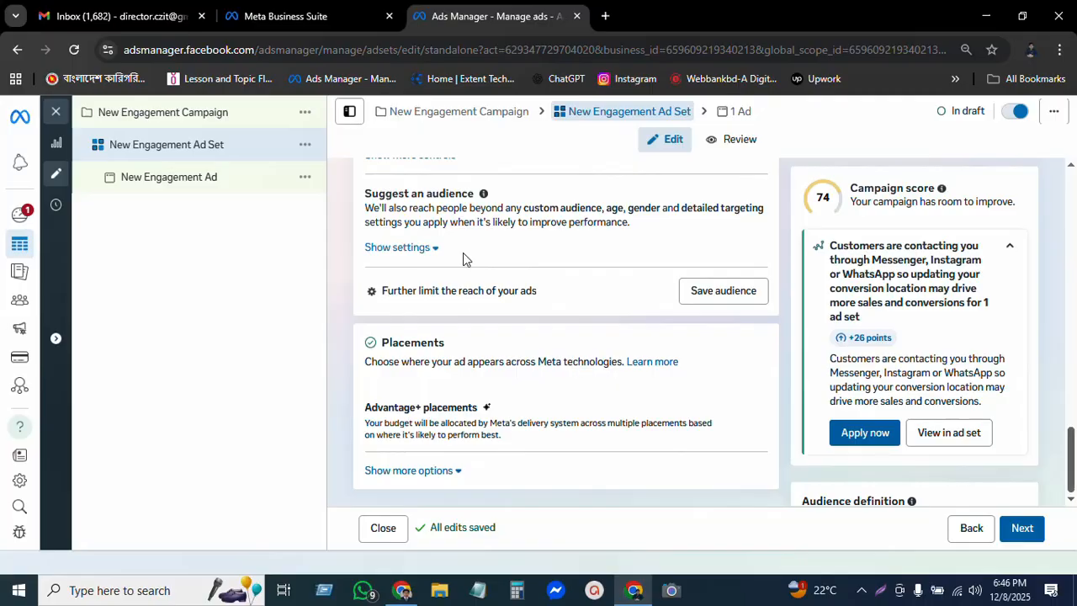
Review New Engagement Campaign's objective, budget strategy, A/B test and Special Ad Categories, and return to the ad set
left_click(462, 111)
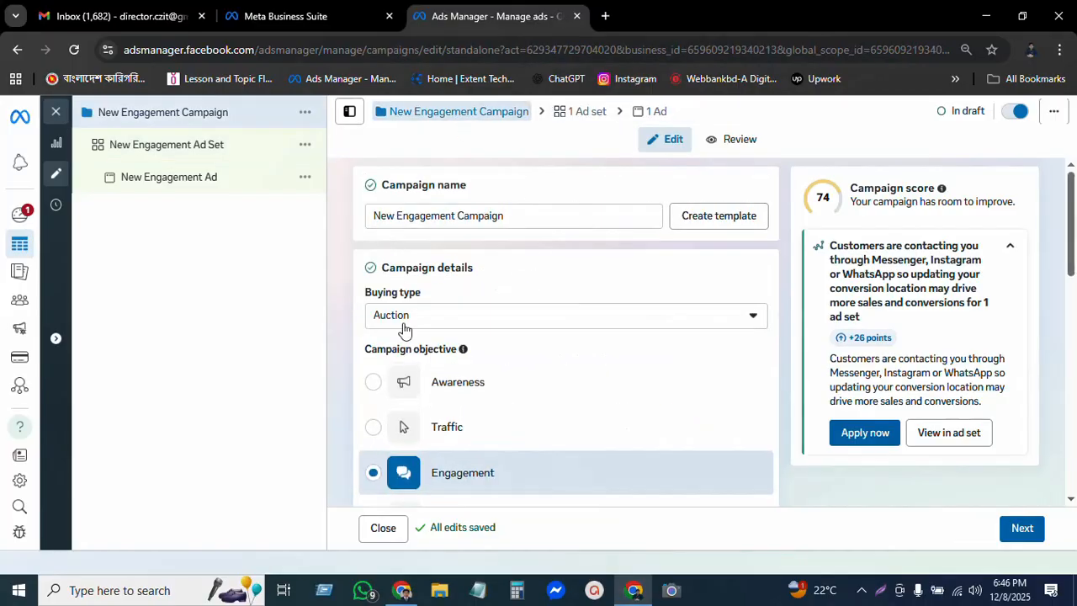
scroll(598, 337, "down", 3)
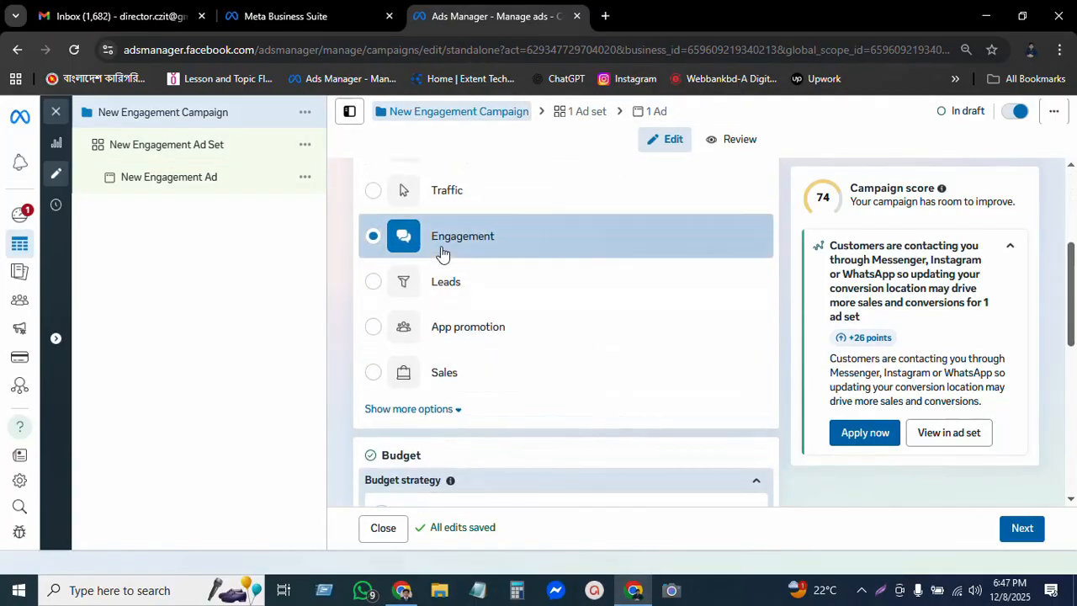
scroll(589, 329, "down", 3)
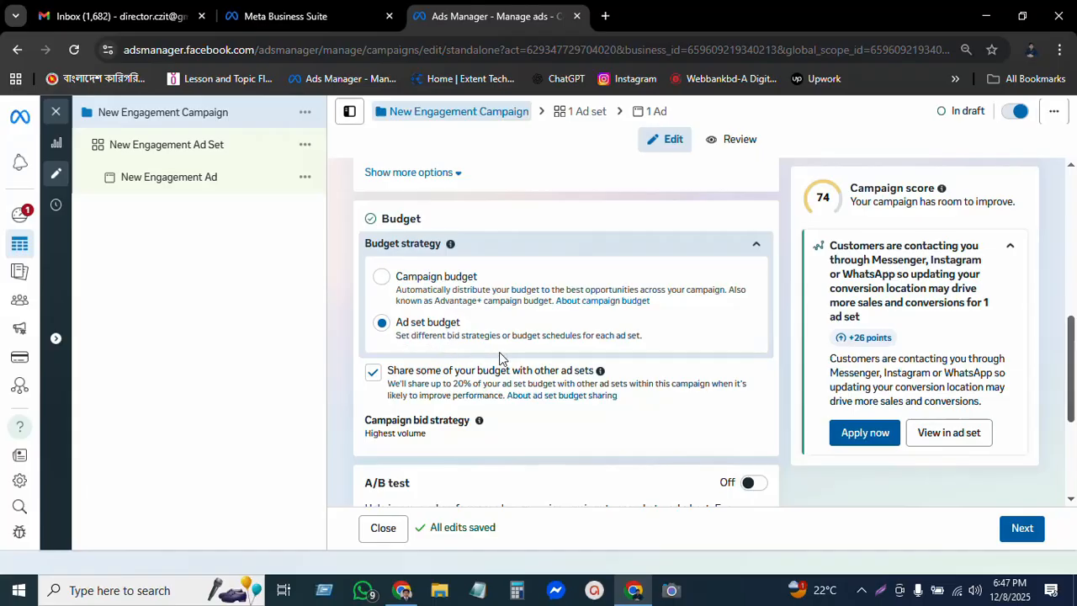
scroll(499, 352, "down", 3)
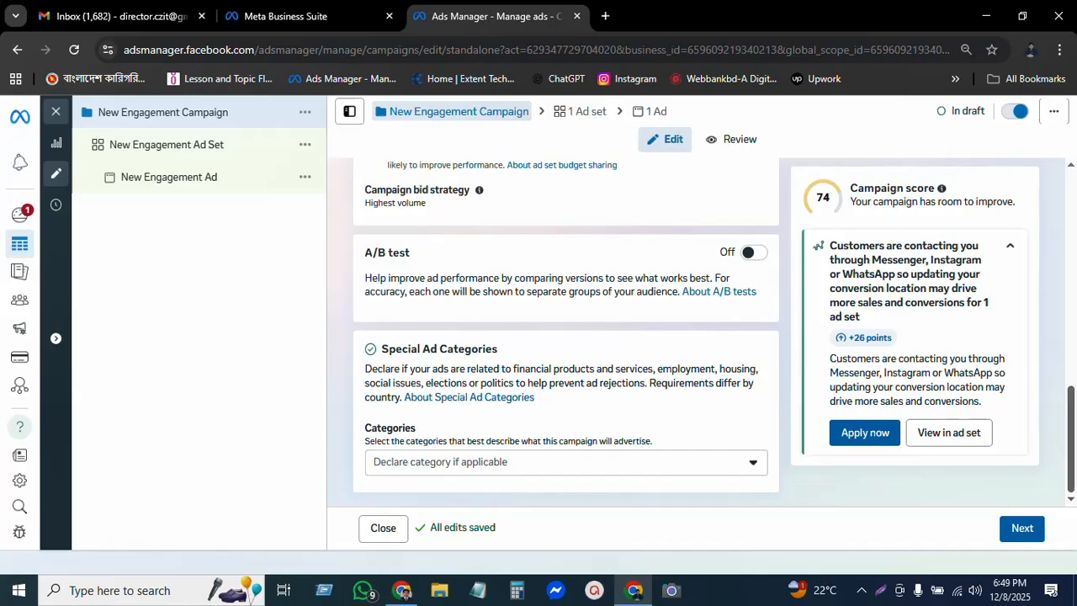
left_click(585, 121)
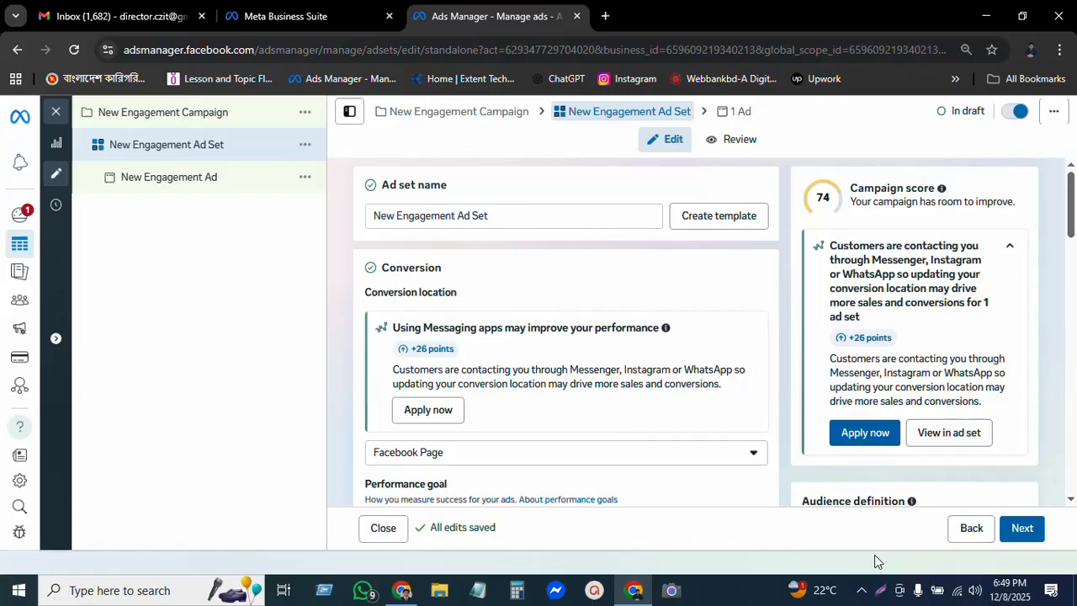
left_click(867, 595)
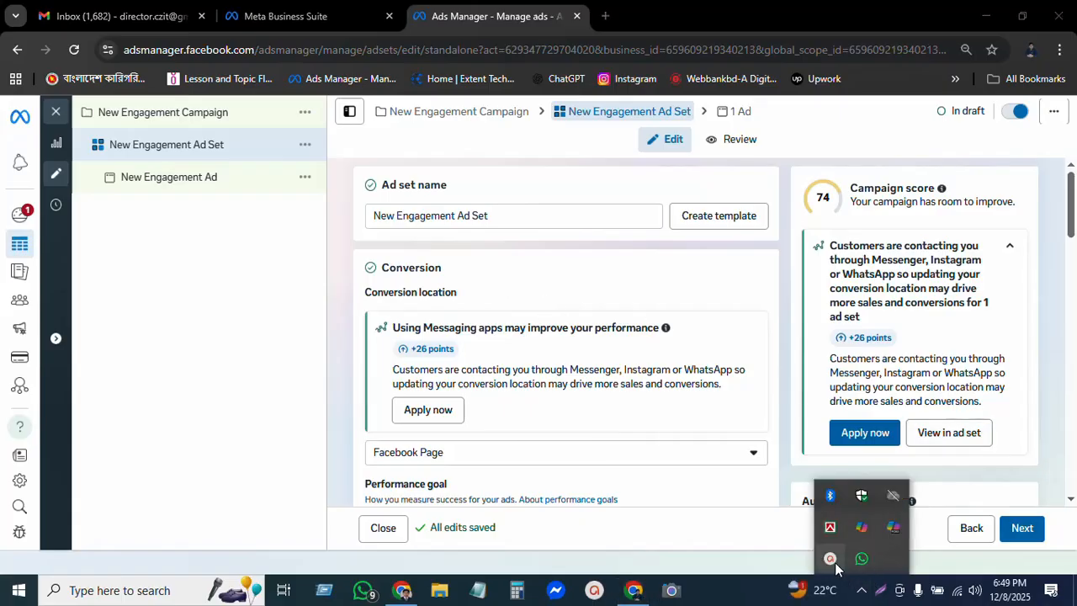
left_click(830, 558)
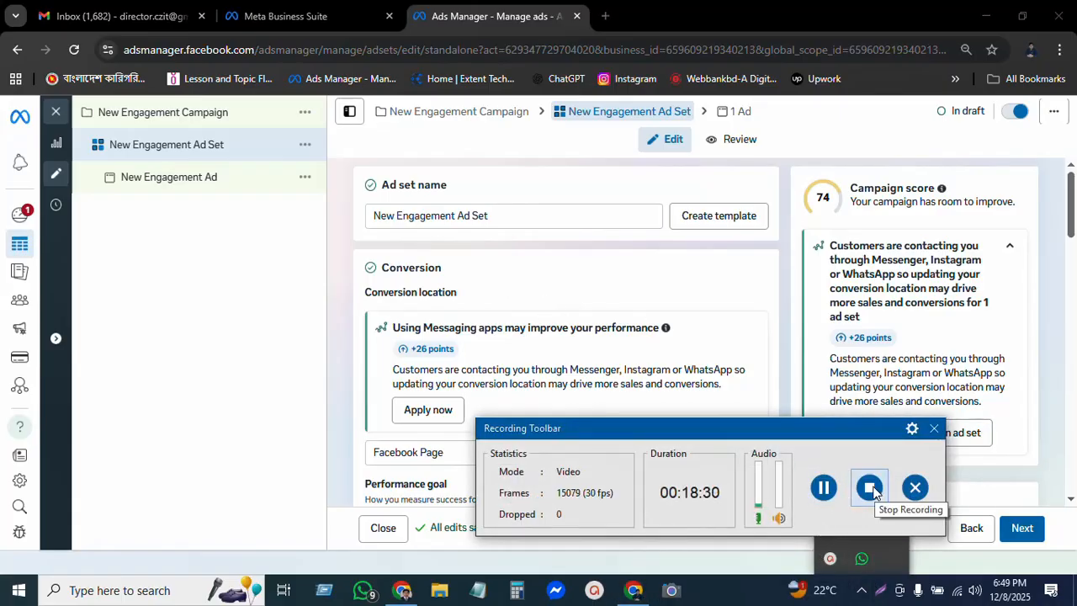